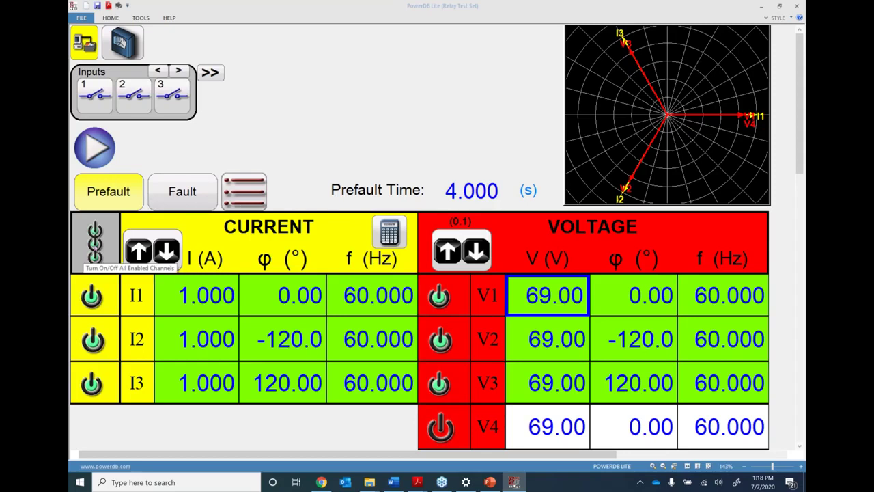
Run the timing test from the Prefault state through the Fault state and add its results to the report
{"action": "left_click", "coordinate": [93, 193]}
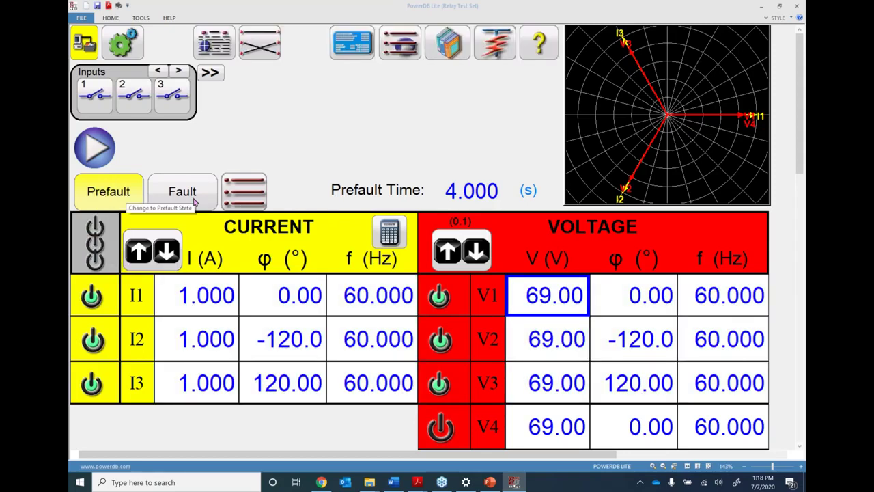
{"action": "left_click", "coordinate": [95, 149]}
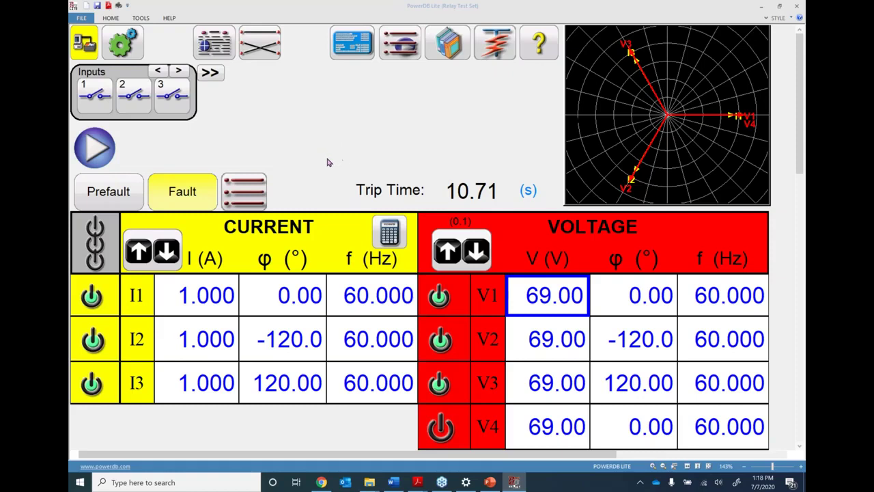
{"action": "left_click", "coordinate": [220, 44]}
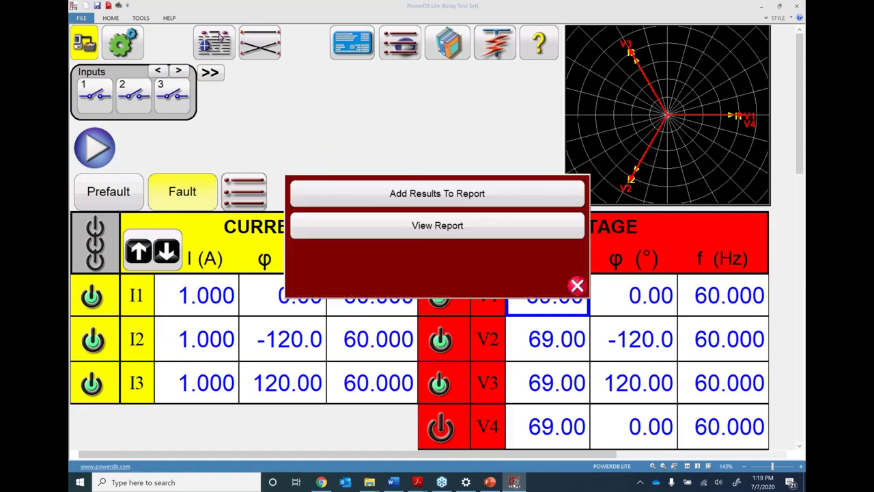
{"action": "left_click", "coordinate": [428, 194]}
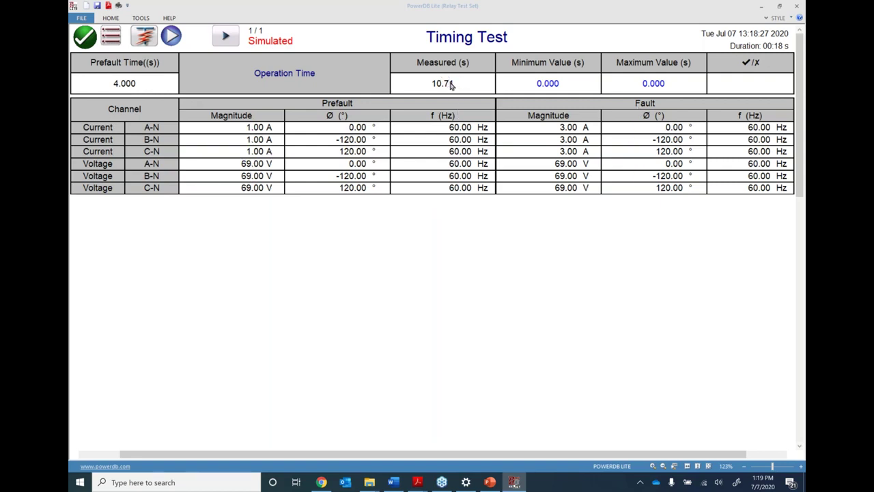
Set the Timing Test report's minimum value to 8 s and maximum value to 12 s, and return to the test screen
{"action": "left_click", "coordinate": [548, 84]}
{"action": "type", "text": "8"}
{"action": "key", "text": "Return"}
{"action": "left_click", "coordinate": [653, 82]}
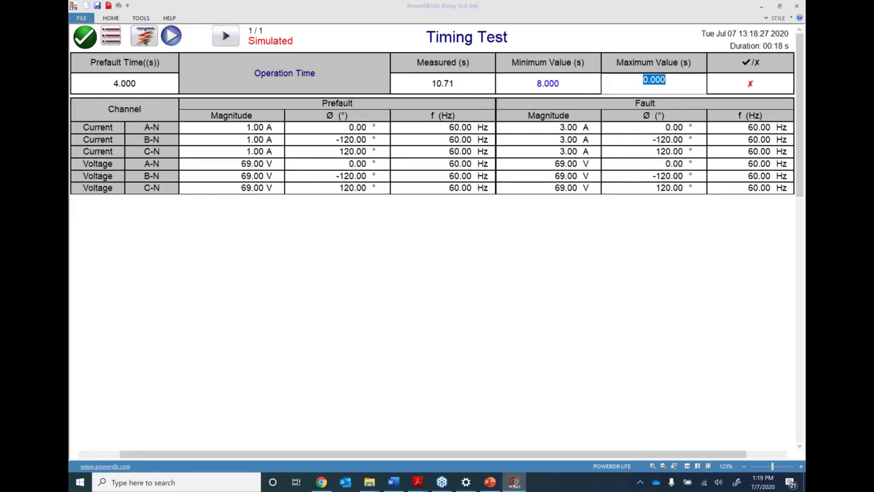
{"action": "type", "text": "12"}
{"action": "key", "text": "Return"}
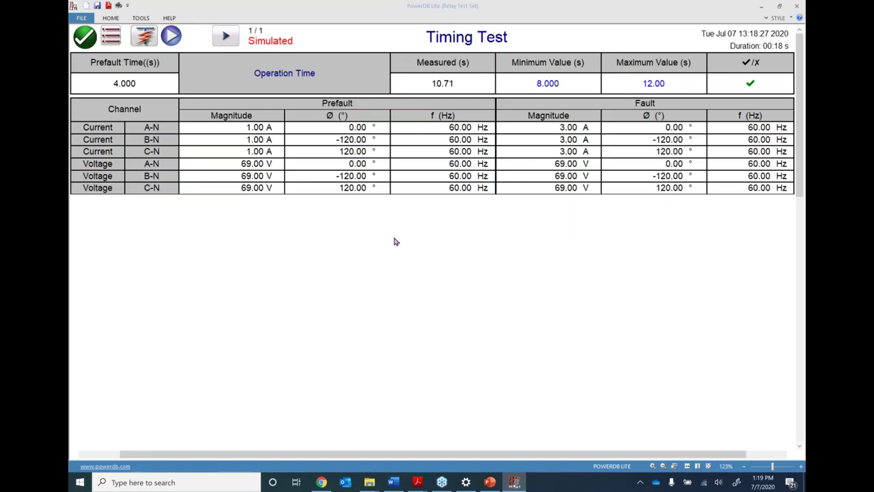
{"action": "left_click", "coordinate": [93, 46]}
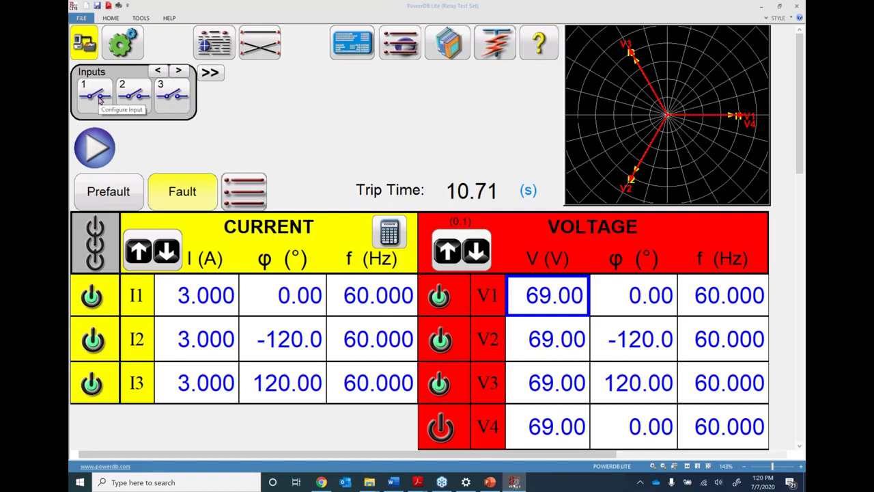
Rename binary input 1 as Trip
{"action": "left_click", "coordinate": [99, 101]}
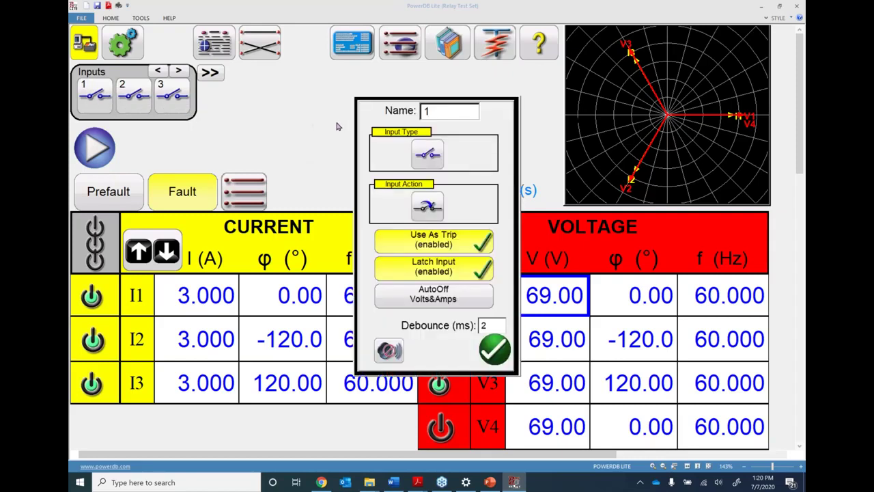
{"action": "double_click", "coordinate": [441, 113]}
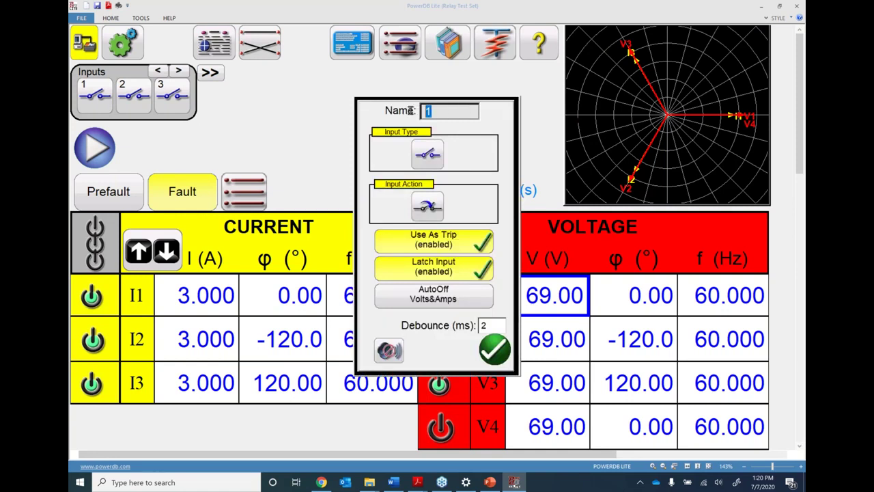
{"action": "type", "text": "Trip"}
Try the voltage input type and the opposite contact action for the Trip input, restoring the original type and action
{"action": "left_click", "coordinate": [427, 156]}
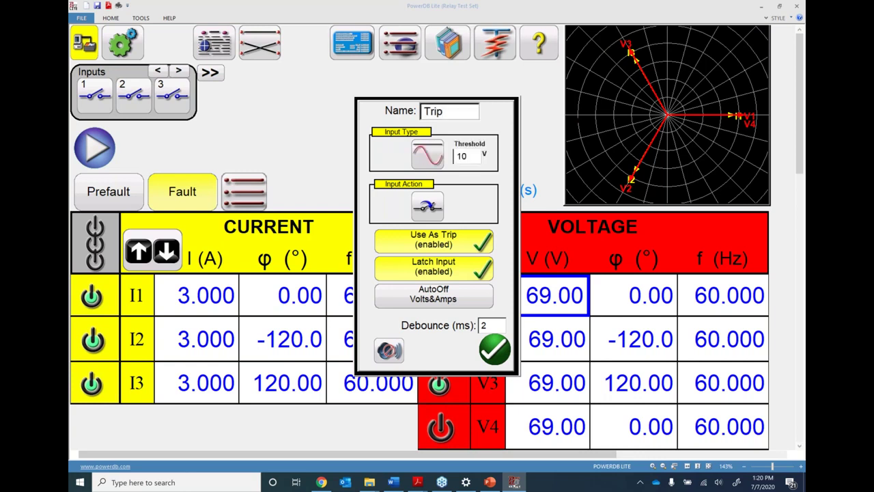
{"action": "left_click", "coordinate": [431, 157]}
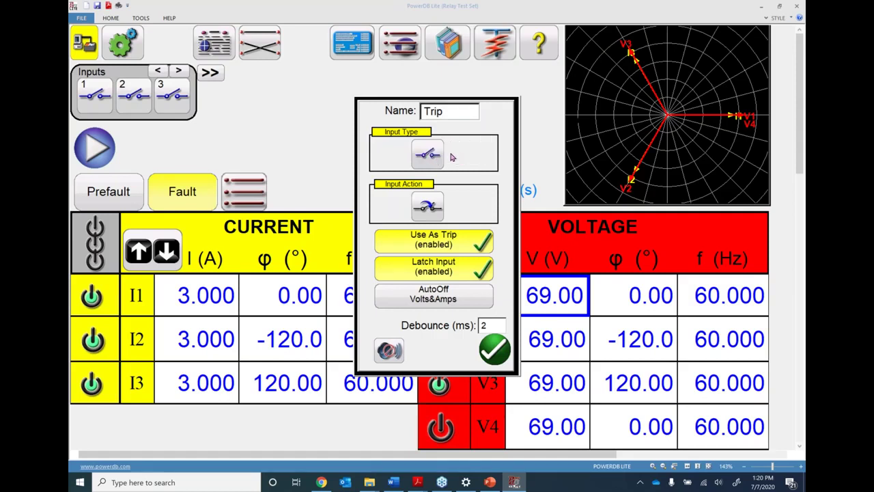
{"action": "left_click", "coordinate": [431, 213]}
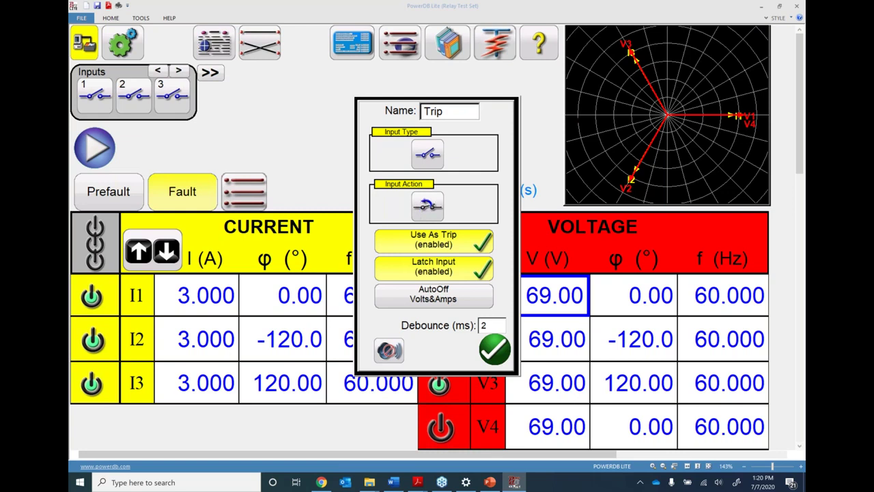
{"action": "left_click", "coordinate": [428, 202]}
Disable and re-enable the Trip input's Use As Trip option, and do the same for its Latch Input option
{"action": "left_click", "coordinate": [437, 242]}
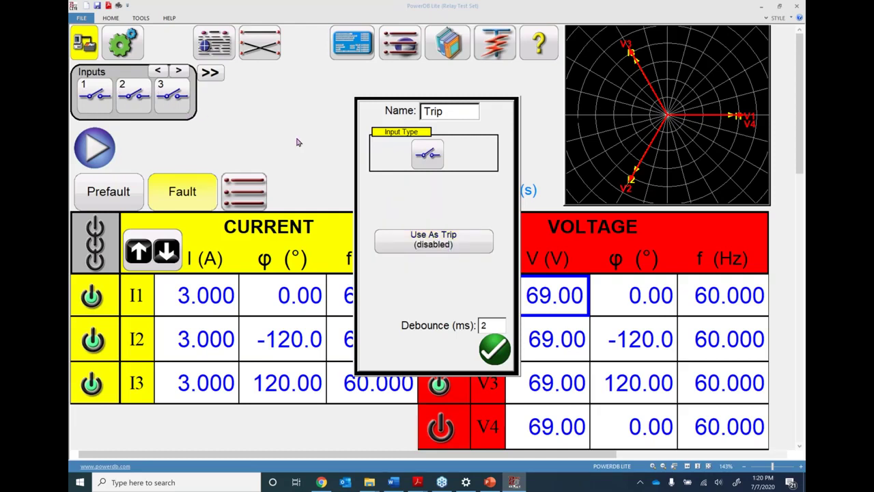
{"action": "left_click", "coordinate": [436, 244]}
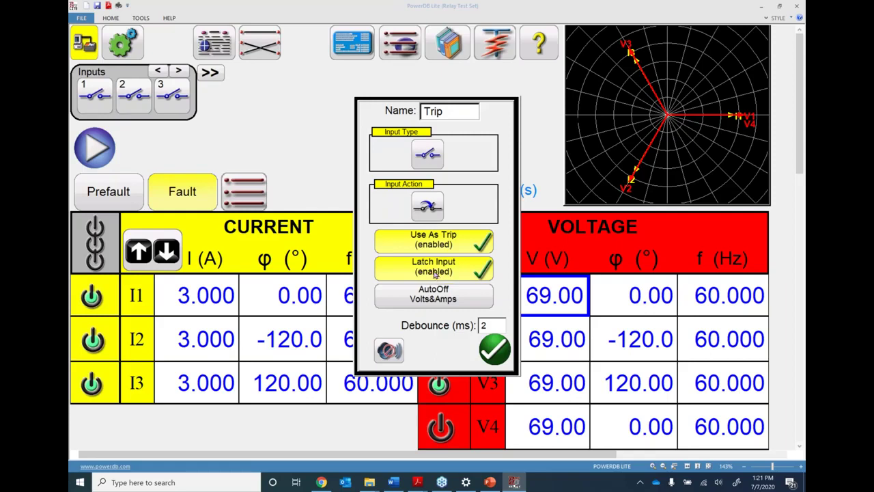
{"action": "left_click", "coordinate": [434, 273]}
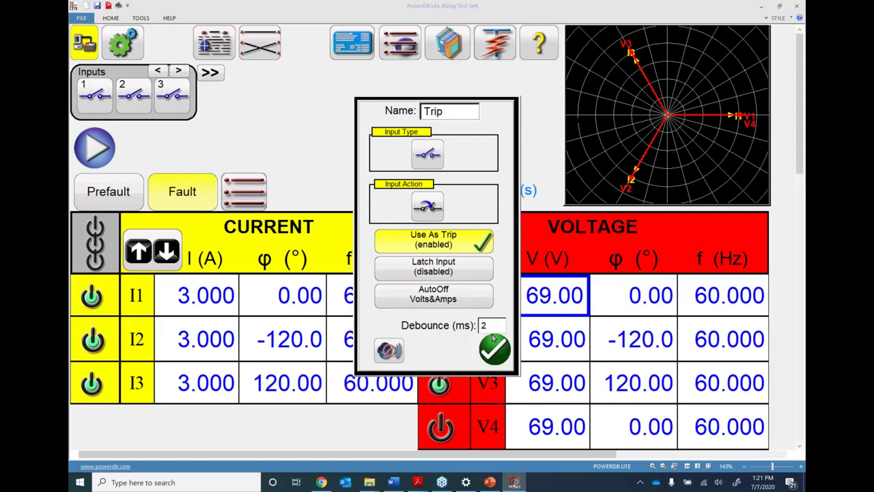
{"action": "left_click", "coordinate": [449, 271]}
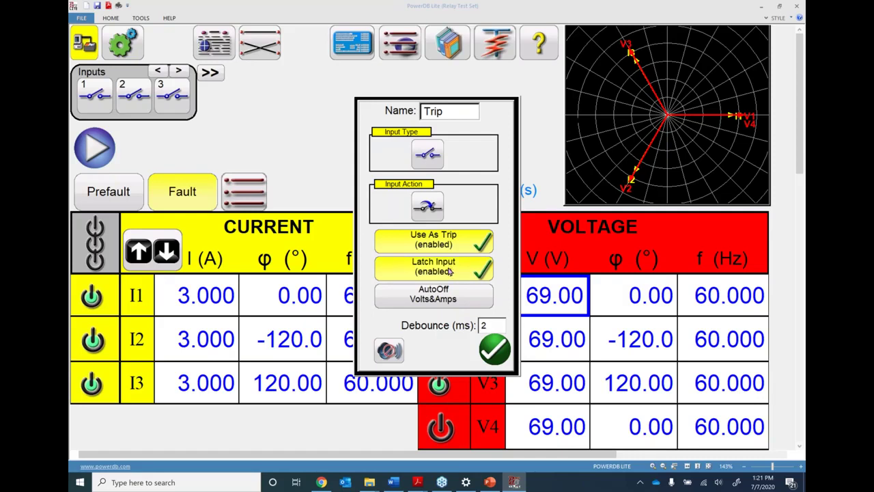
Try Current as the Trip input's auto-off option, set it back to Voltage & Current, and close the input settings
{"action": "left_click", "coordinate": [433, 300]}
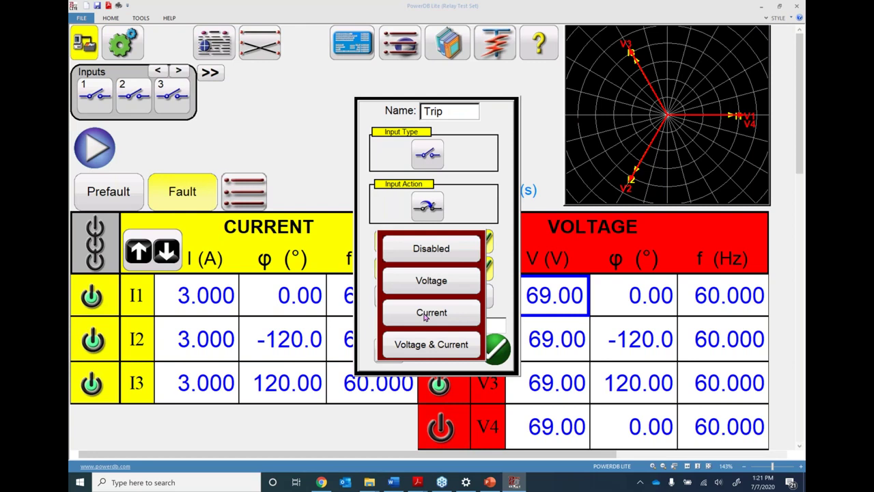
{"action": "left_click", "coordinate": [426, 316]}
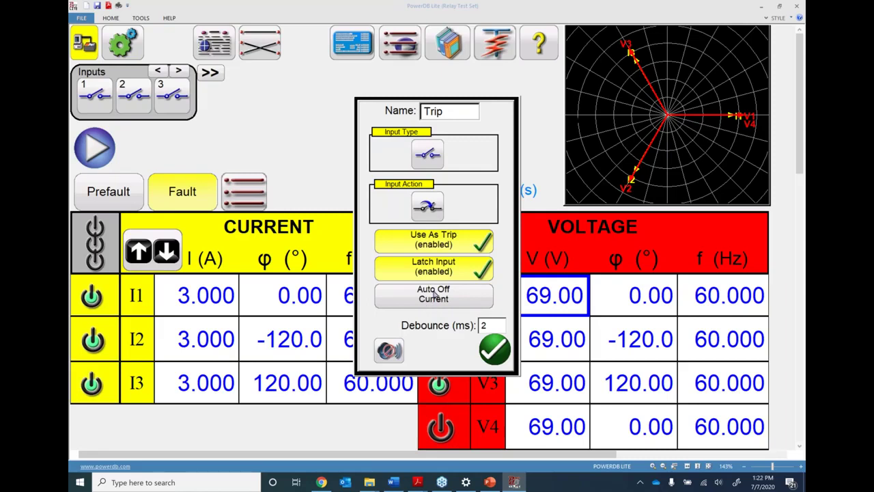
{"action": "left_click", "coordinate": [431, 295]}
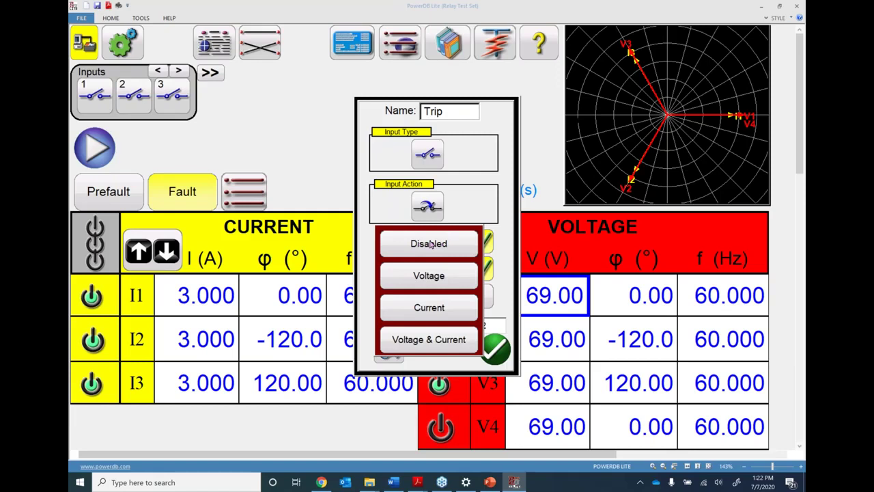
{"action": "left_click", "coordinate": [421, 339]}
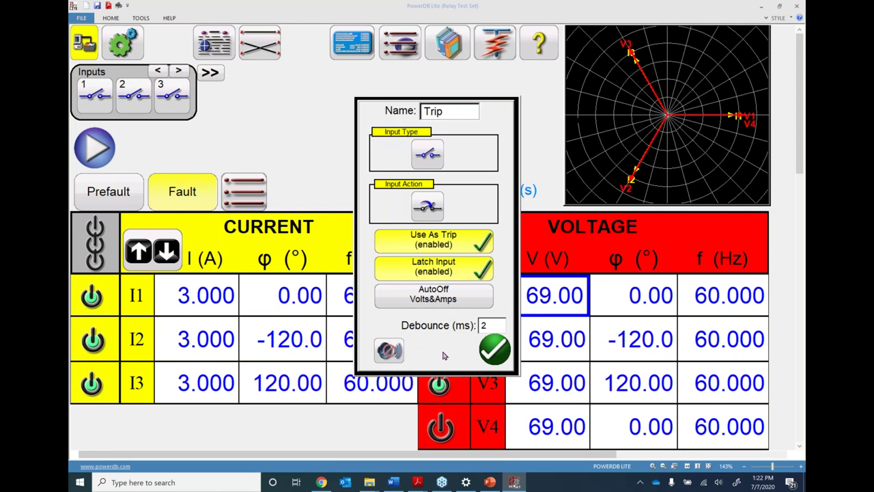
{"action": "left_click", "coordinate": [355, 176]}
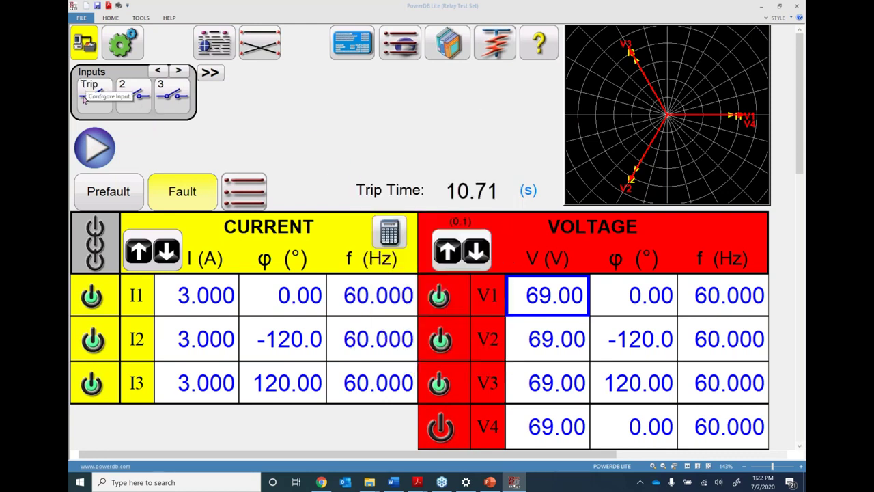
Switch to the Advanced display of inputs and outputs, look through the further channels, and return to the first ones
{"action": "left_click", "coordinate": [210, 74]}
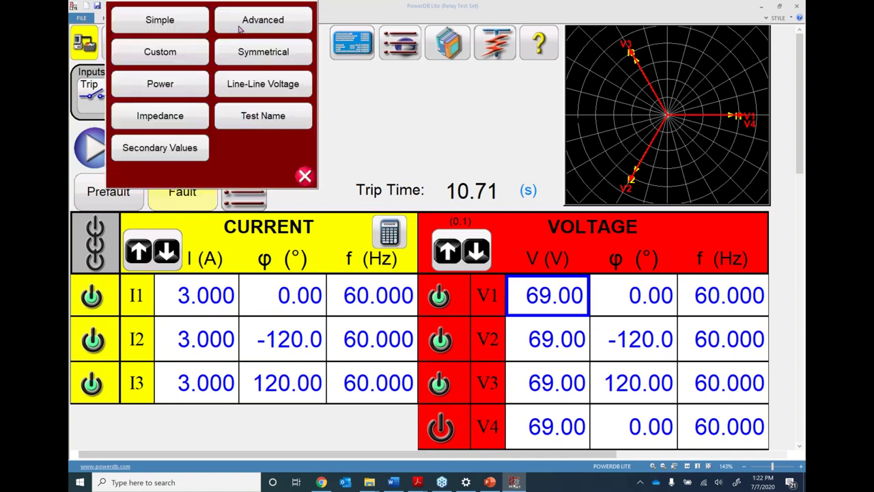
{"action": "left_click", "coordinate": [266, 22]}
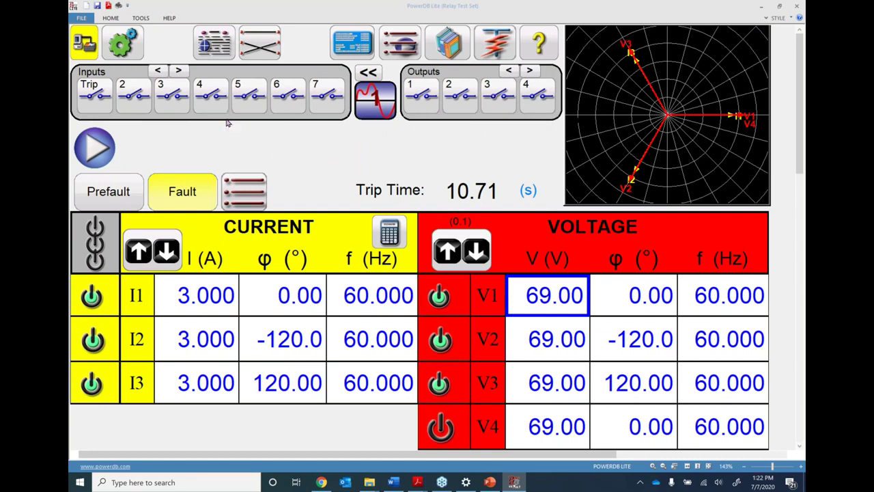
{"action": "left_click", "coordinate": [178, 71]}
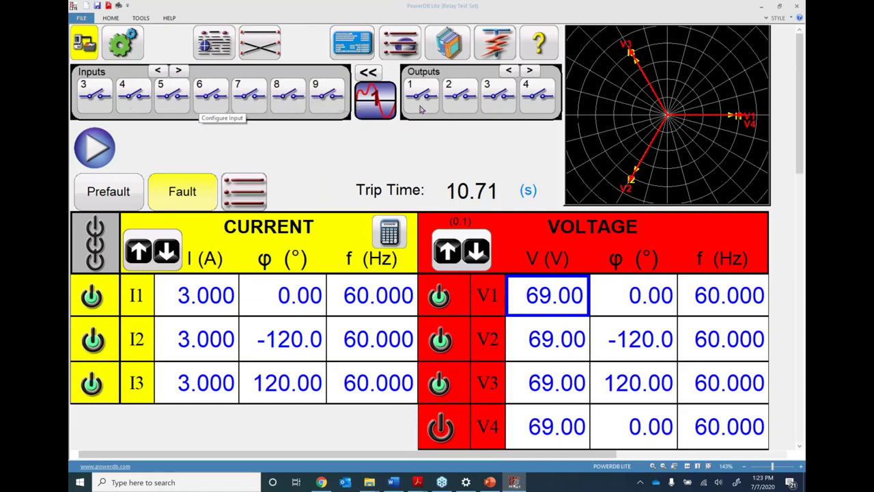
{"action": "left_click", "coordinate": [529, 70]}
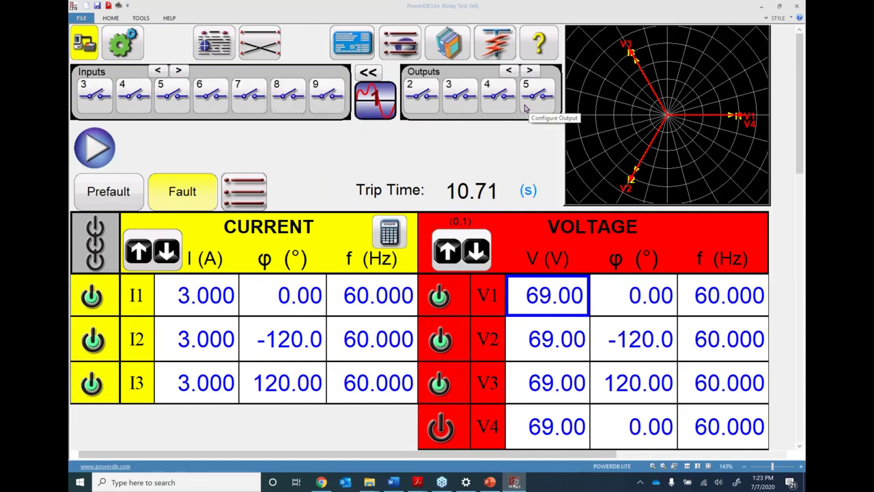
{"action": "left_click", "coordinate": [509, 70]}
{"action": "left_click", "coordinate": [159, 71]}
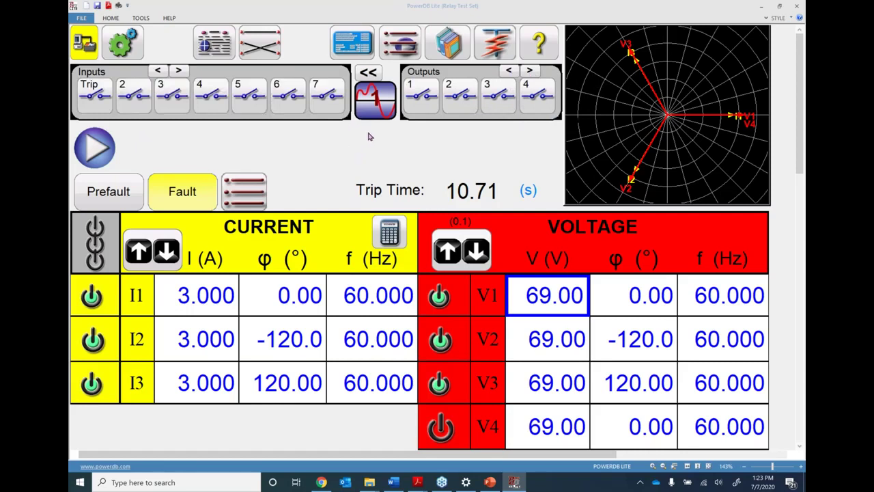
Close the contact of binary output 1 and open it again
{"action": "left_click", "coordinate": [423, 96]}
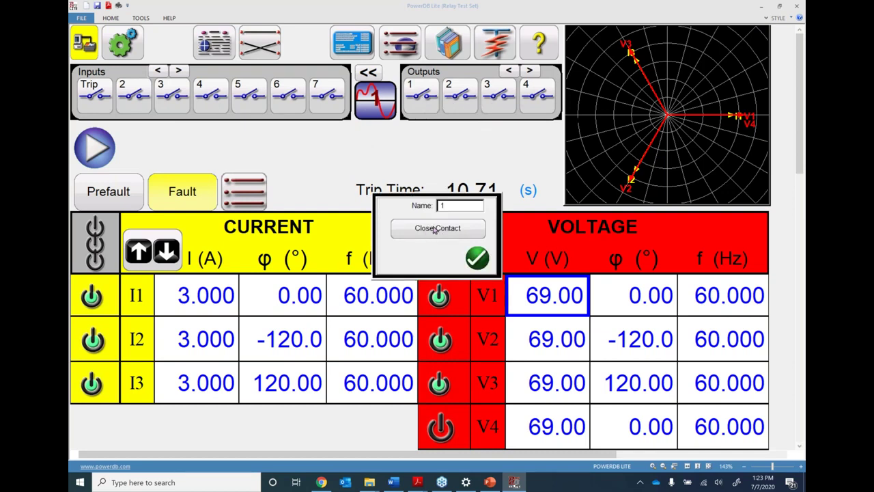
{"action": "left_click", "coordinate": [434, 229]}
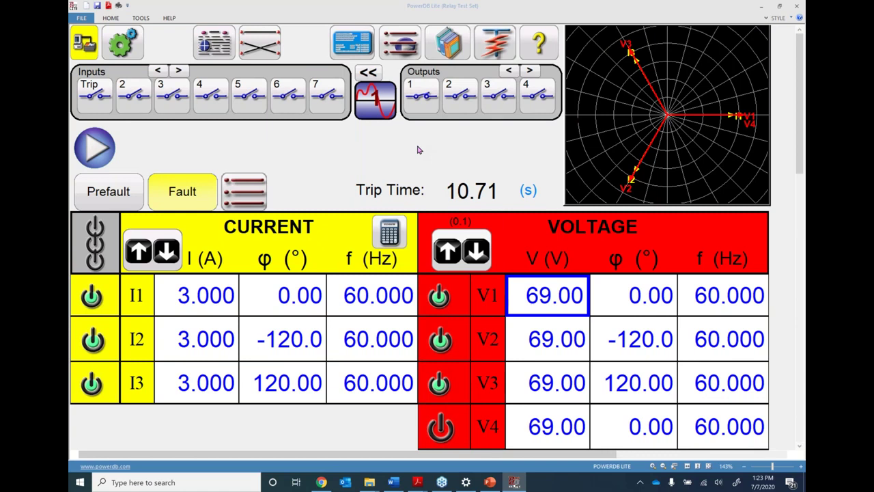
{"action": "left_click", "coordinate": [419, 104]}
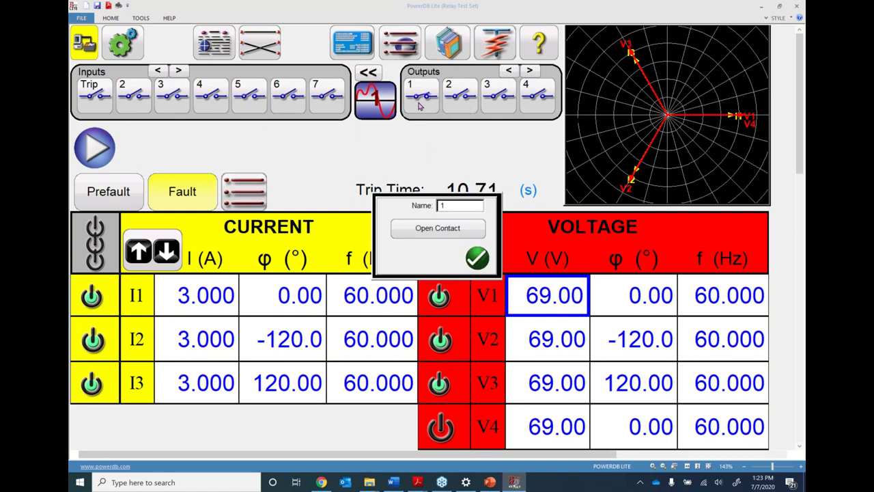
{"action": "left_click", "coordinate": [436, 233]}
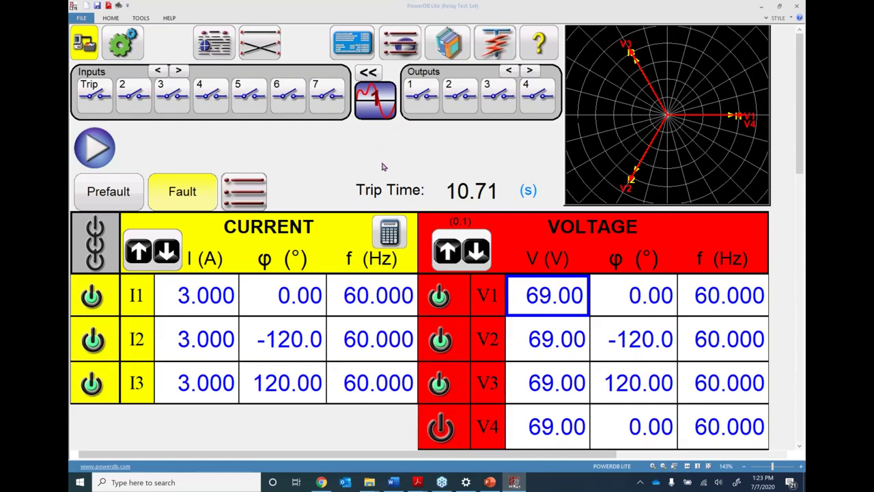
Set I1 of harmonic waveform 2 to 2 A at 120 Hz in the Fault state, and return to waveform 1
{"action": "left_click", "coordinate": [373, 100]}
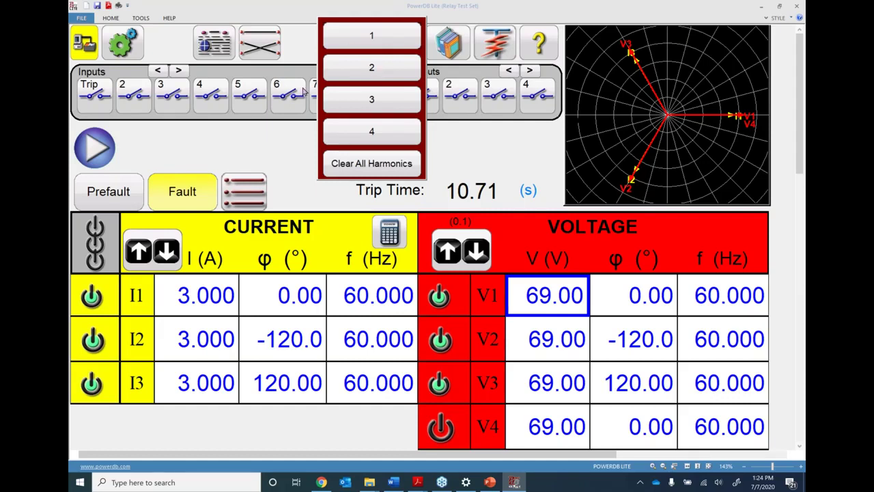
{"action": "left_click", "coordinate": [371, 68]}
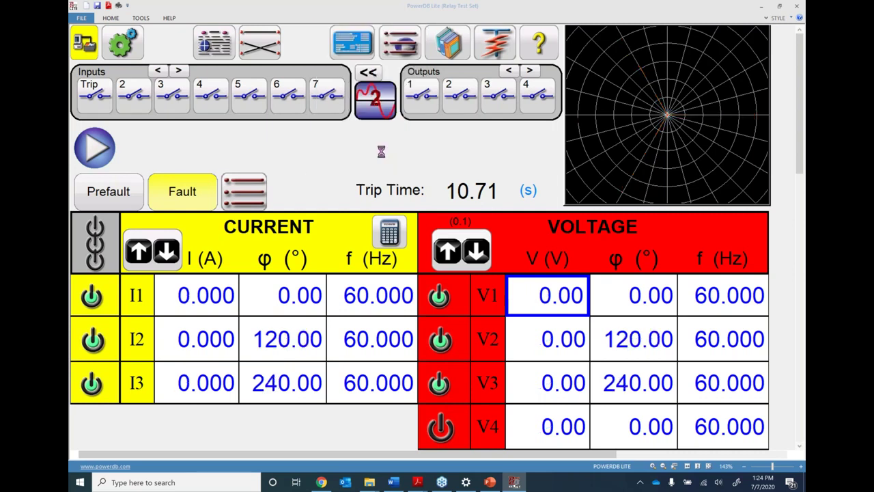
{"action": "left_click", "coordinate": [213, 294]}
{"action": "type", "text": "2"}
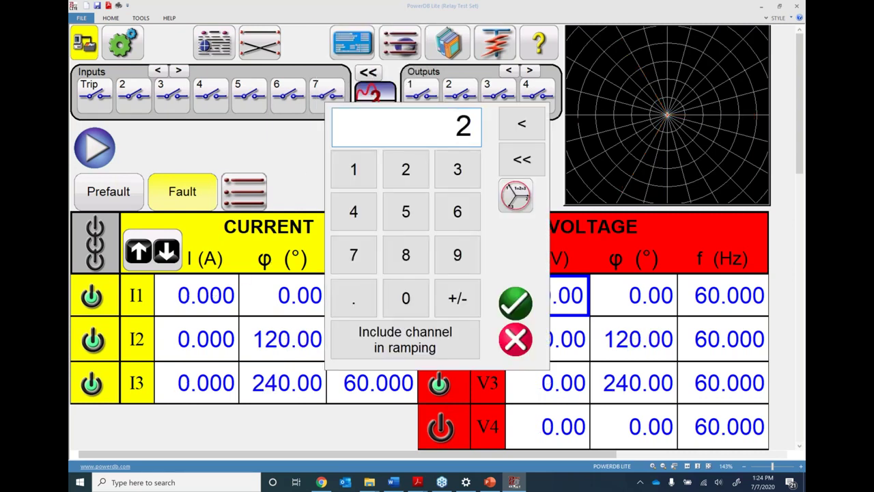
{"action": "key", "text": "Return"}
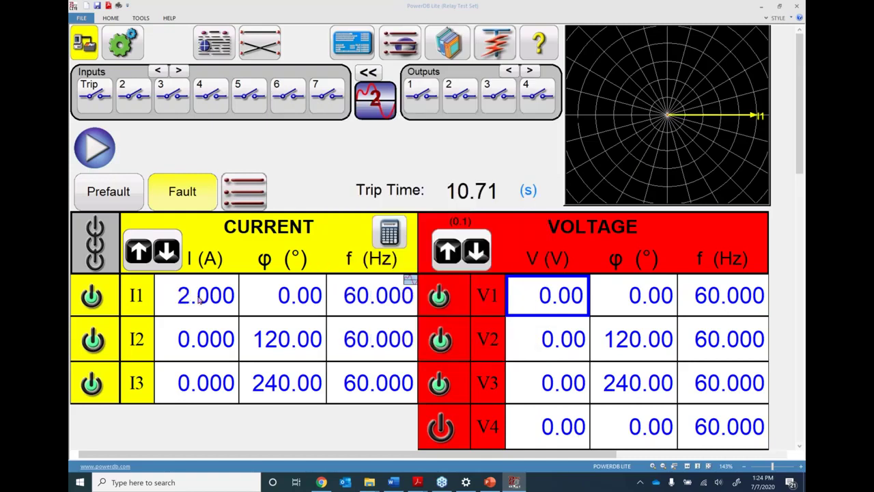
{"action": "left_click", "coordinate": [366, 302]}
{"action": "type", "text": "120"}
{"action": "key", "text": "Return"}
{"action": "left_click", "coordinate": [376, 99]}
{"action": "left_click", "coordinate": [379, 41]}
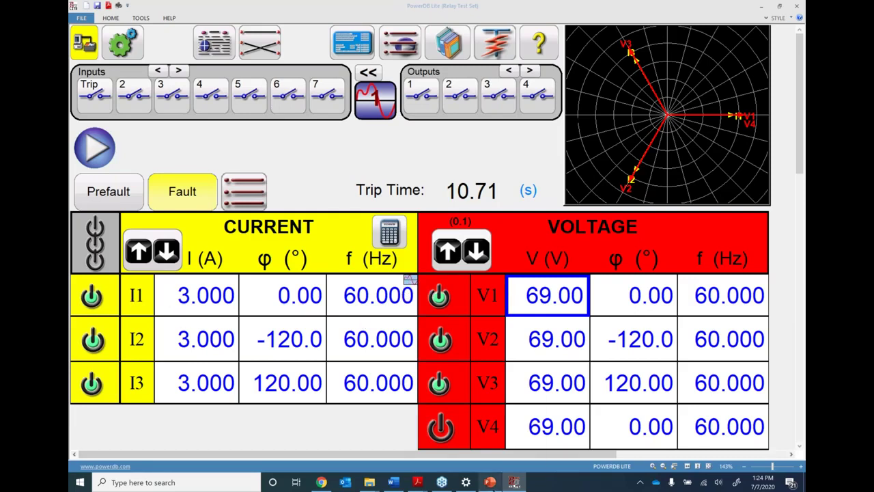
Switch to the RTMS Training - Basic presentation in PowerPoint and start the slide show from the current slide
{"action": "left_click", "coordinate": [490, 482]}
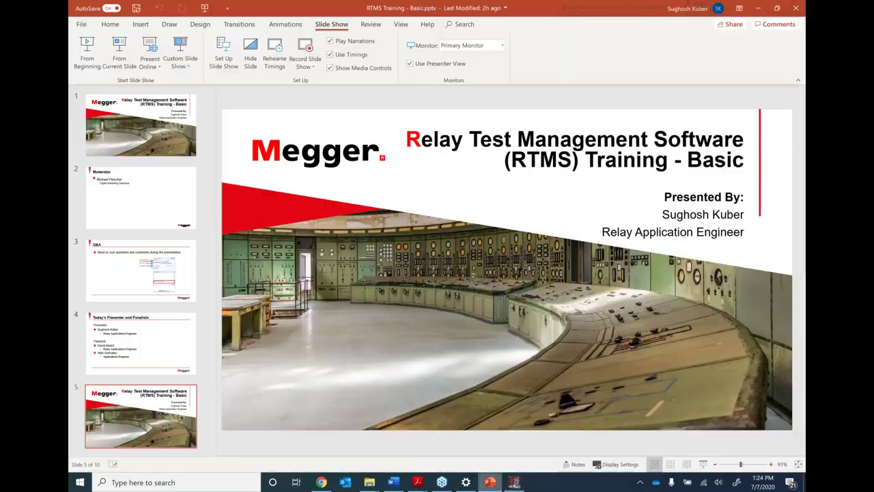
{"action": "left_click", "coordinate": [117, 46]}
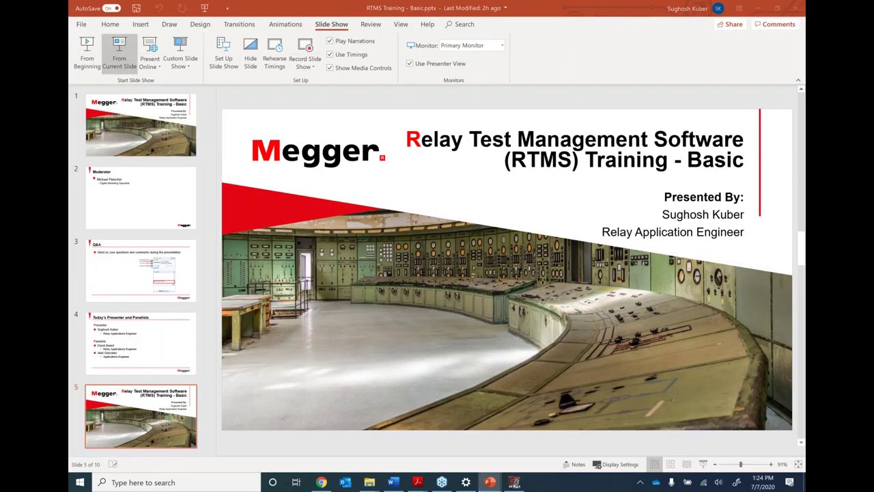
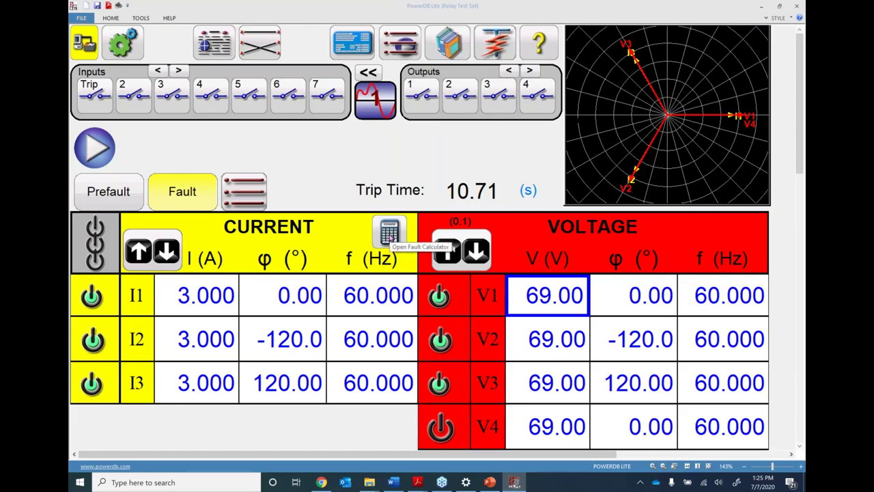
Open the Fault Calculator in Impedance mode, choose a BC fault, and view the source options while keeping Constant Current
{"action": "left_click", "coordinate": [390, 235]}
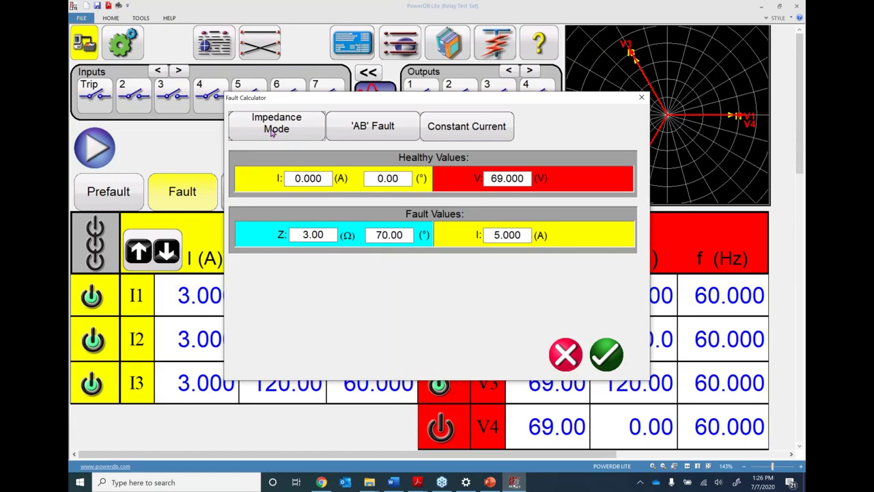
{"action": "left_click", "coordinate": [365, 130]}
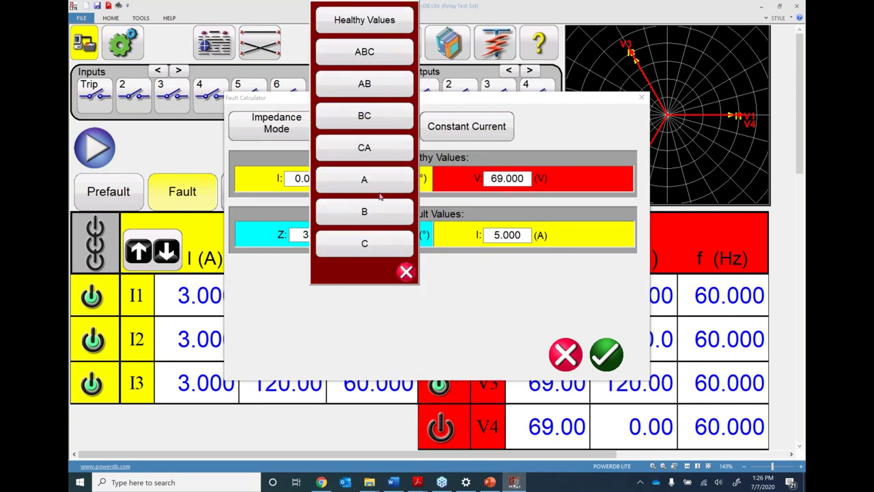
{"action": "left_click", "coordinate": [366, 120]}
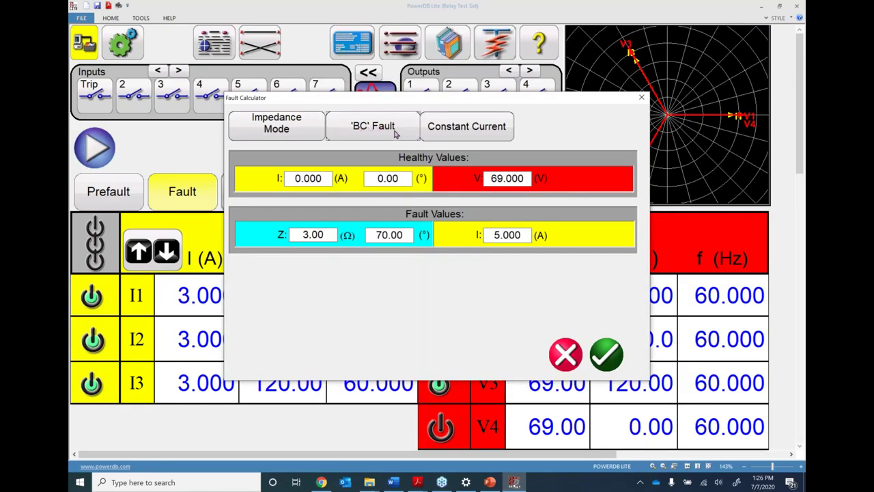
{"action": "left_click", "coordinate": [468, 133]}
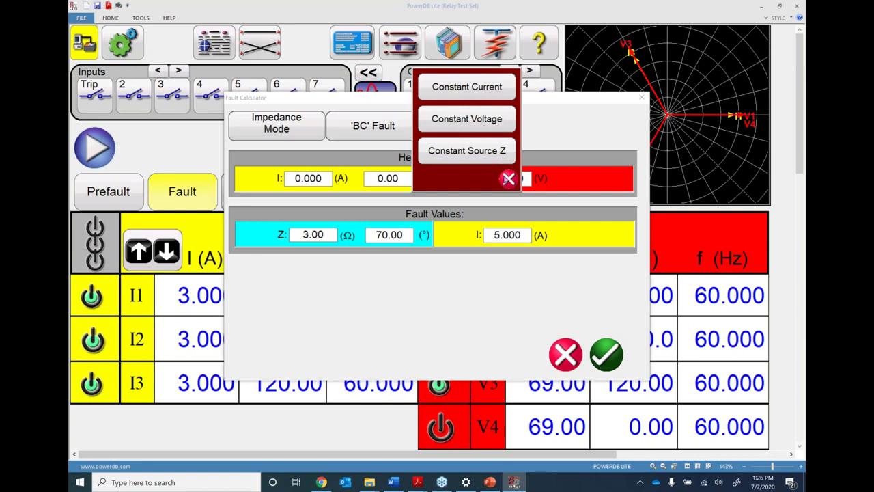
{"action": "left_click", "coordinate": [508, 179]}
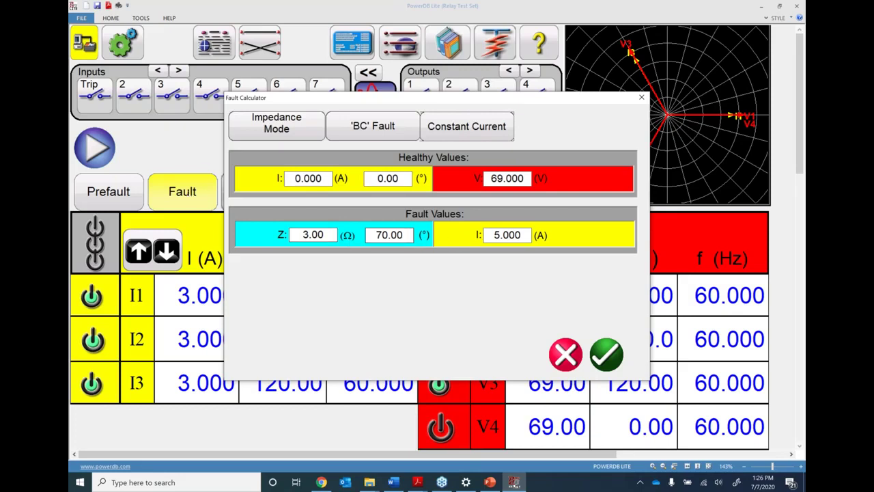
Set the healthy current to 2 A and apply the calculated BC fault values to the Fault state
{"action": "left_click", "coordinate": [303, 179]}
{"action": "type", "text": "2"}
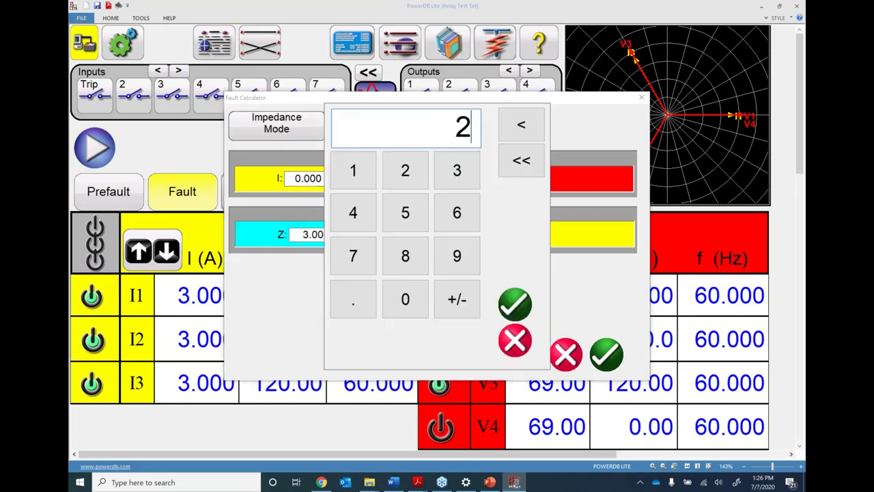
{"action": "key", "text": "Return"}
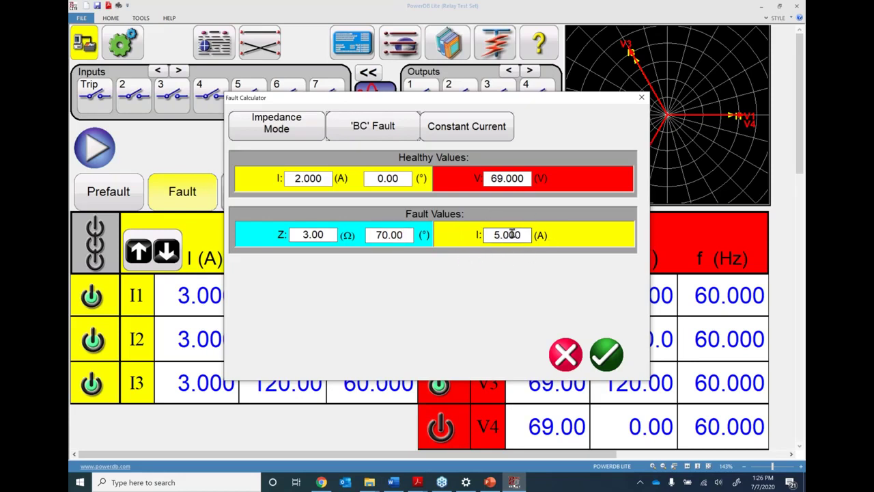
{"action": "left_click", "coordinate": [607, 353]}
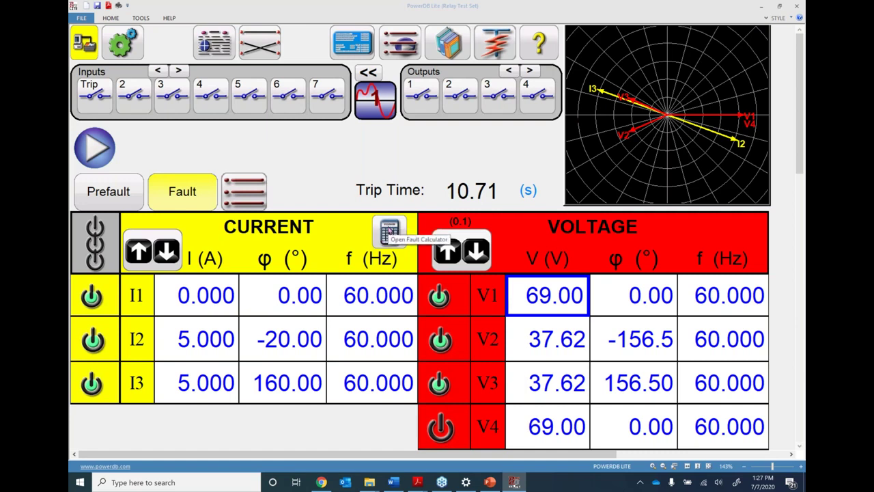
Reopen the Fault Calculator and choose an A fault with Z0/Z1 ground compensation
{"action": "left_click", "coordinate": [389, 232]}
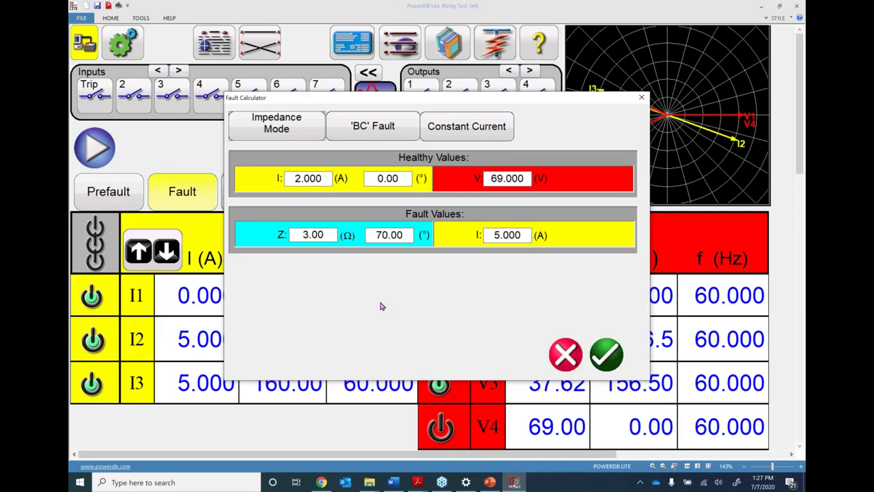
{"action": "left_click", "coordinate": [410, 125]}
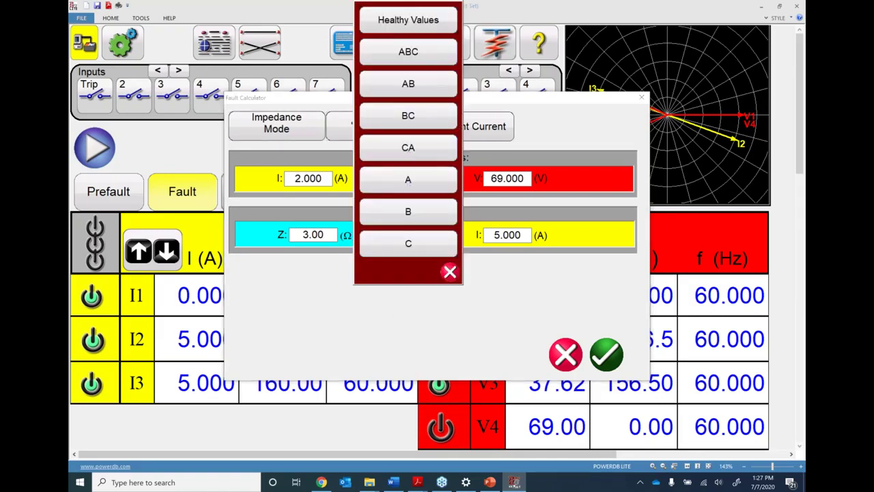
{"action": "left_click", "coordinate": [407, 180]}
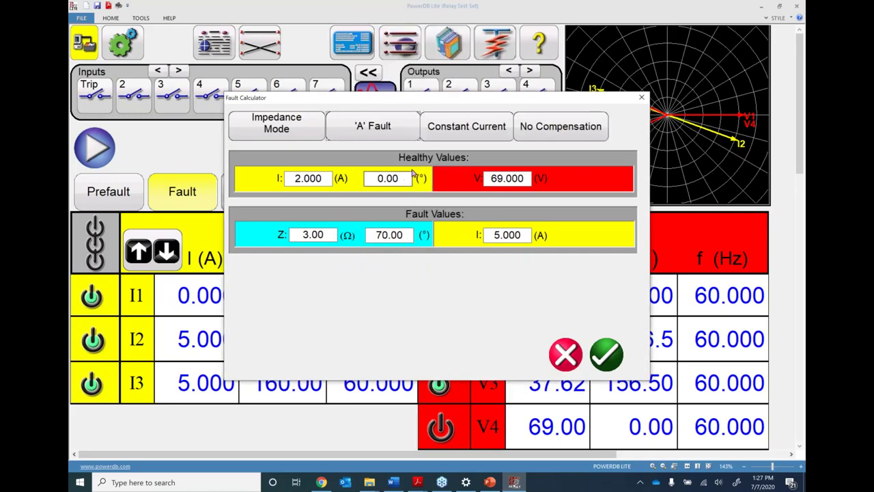
{"action": "left_click", "coordinate": [543, 131]}
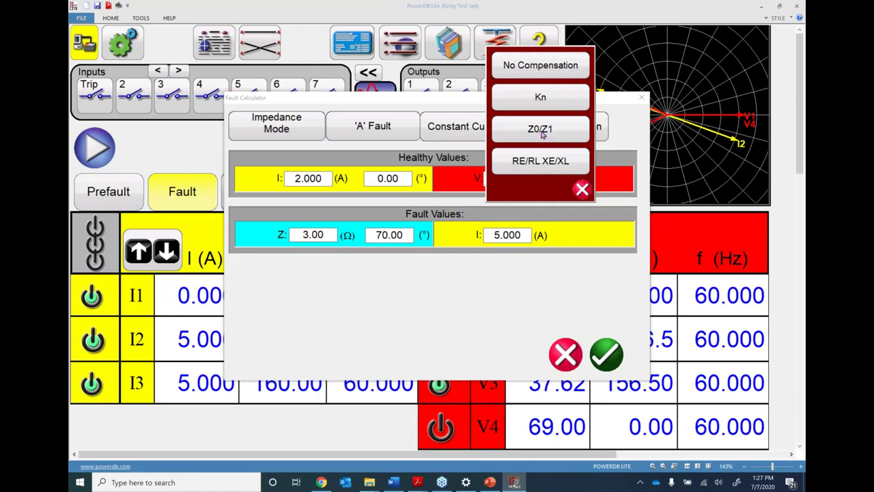
{"action": "left_click", "coordinate": [545, 134]}
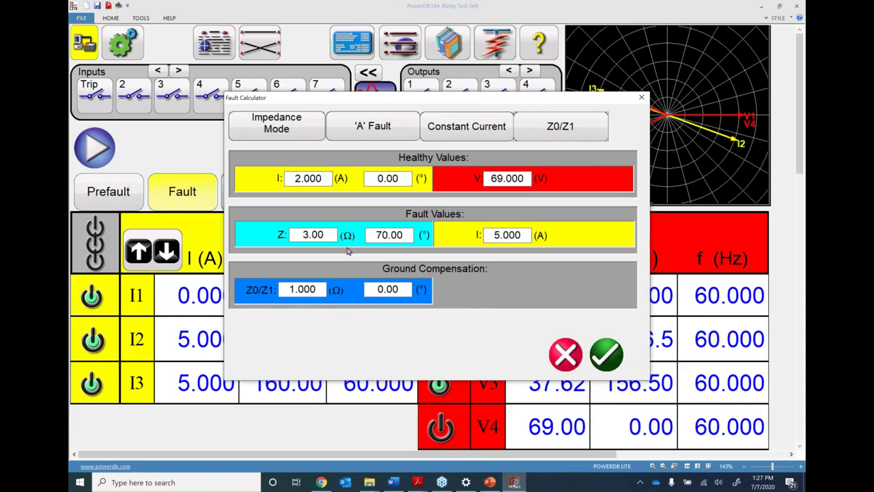
View the calculator's Symmetrical mode, and switch it to Overcurrent mode with an ABC fault
{"action": "left_click", "coordinate": [271, 128]}
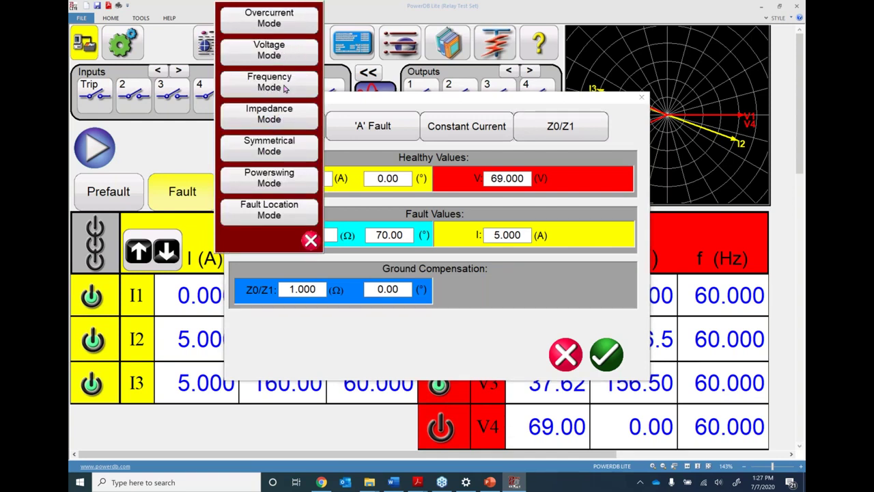
{"action": "left_click", "coordinate": [278, 150]}
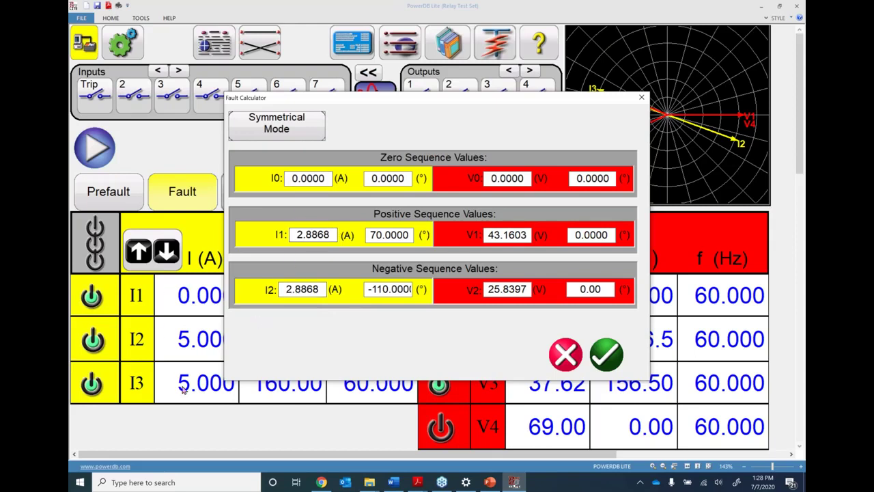
{"action": "left_click", "coordinate": [292, 131]}
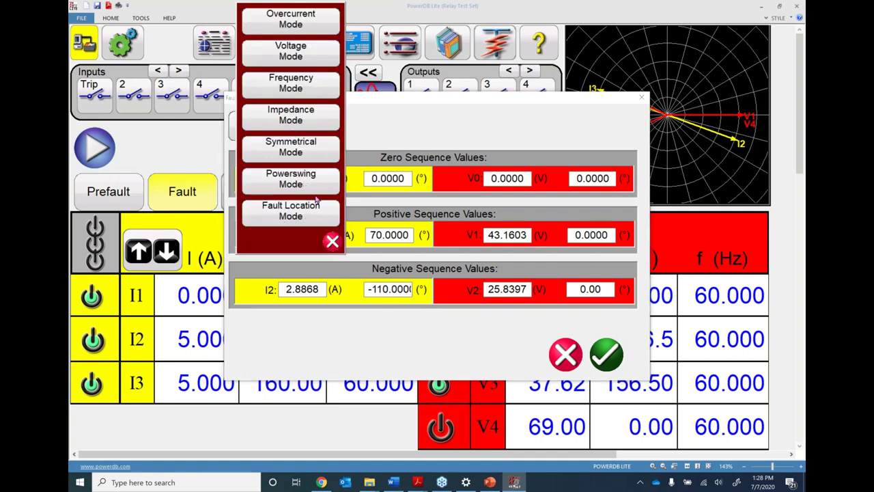
{"action": "left_click", "coordinate": [291, 23]}
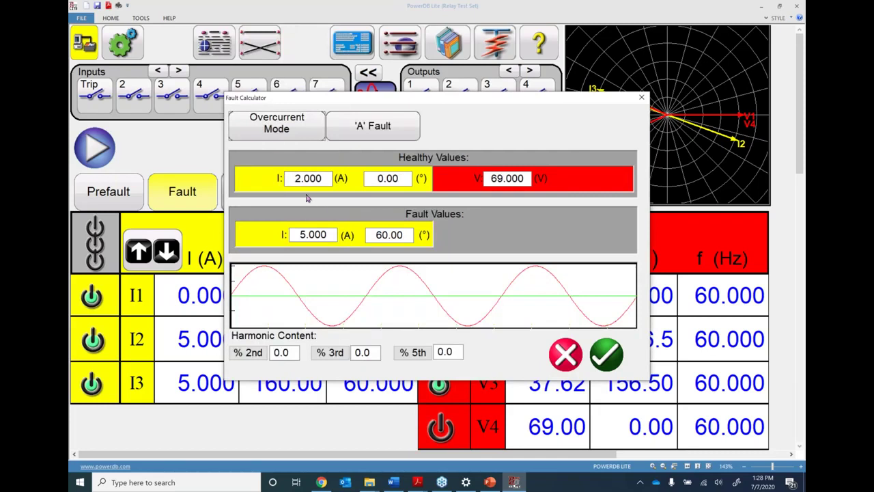
{"action": "left_click", "coordinate": [380, 130]}
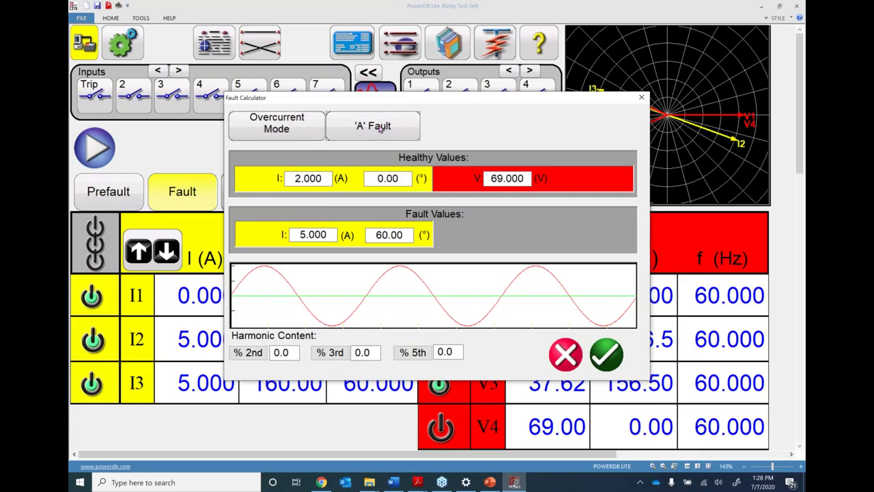
{"action": "left_click", "coordinate": [378, 60]}
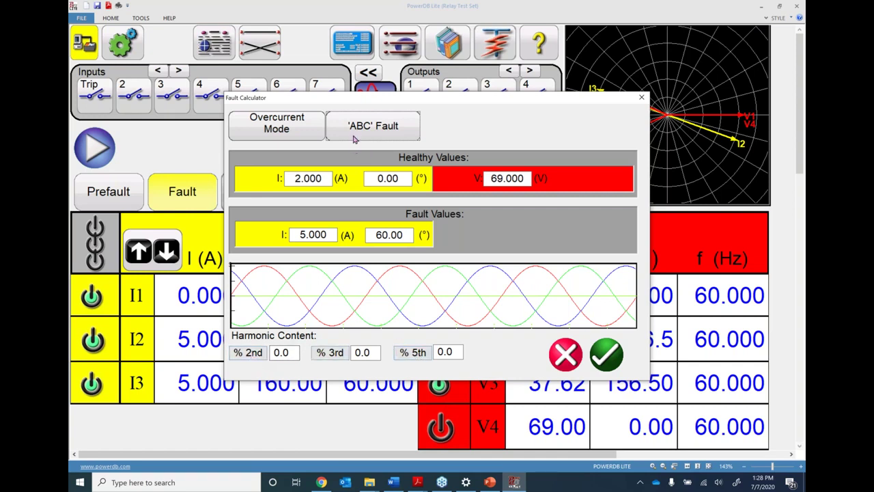
Set the harmonic content to 3% 2nd, 6% 3rd and 8% 5th, and apply the overcurrent fault values
{"action": "left_click", "coordinate": [250, 353]}
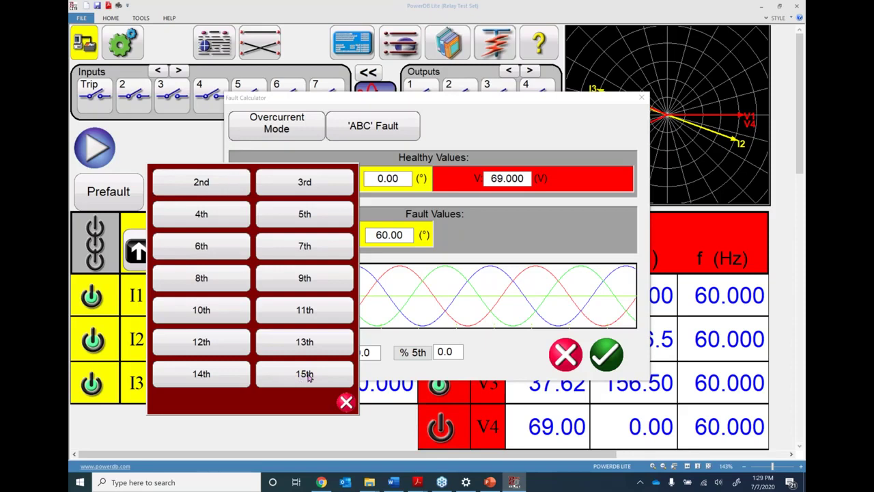
{"action": "left_click", "coordinate": [346, 403]}
{"action": "left_click", "coordinate": [285, 353]}
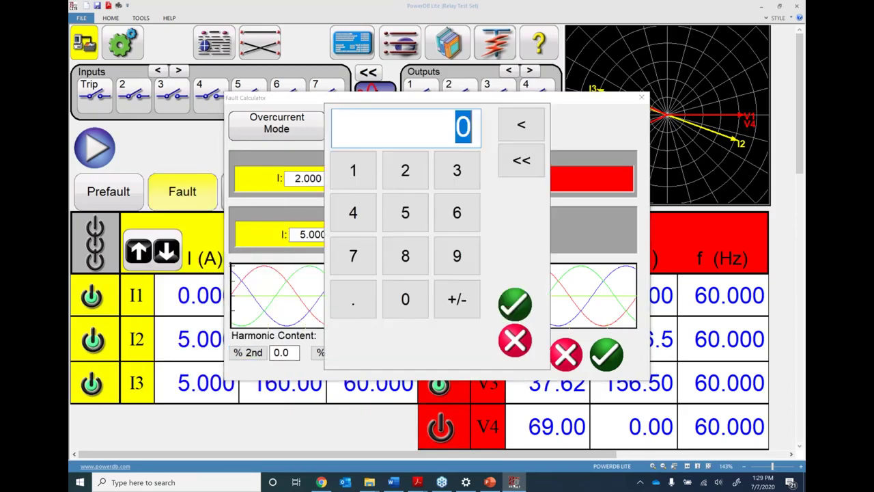
{"action": "type", "text": "3"}
{"action": "key", "text": "Return"}
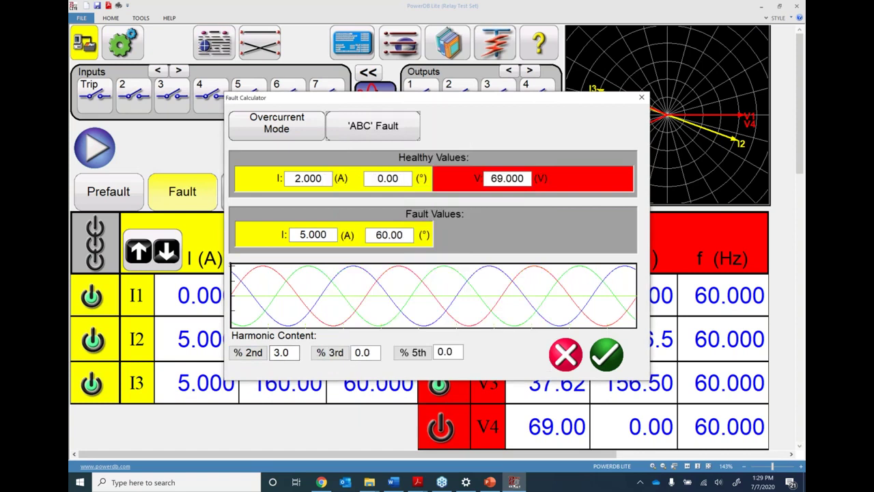
{"action": "left_click", "coordinate": [365, 353]}
{"action": "type", "text": "6"}
{"action": "key", "text": "Return"}
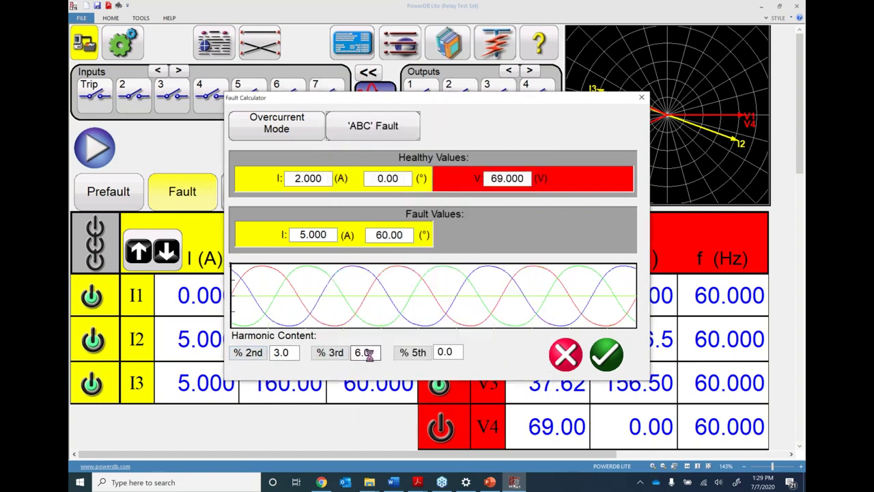
{"action": "left_click", "coordinate": [445, 353]}
{"action": "type", "text": "8"}
{"action": "key", "text": "Return"}
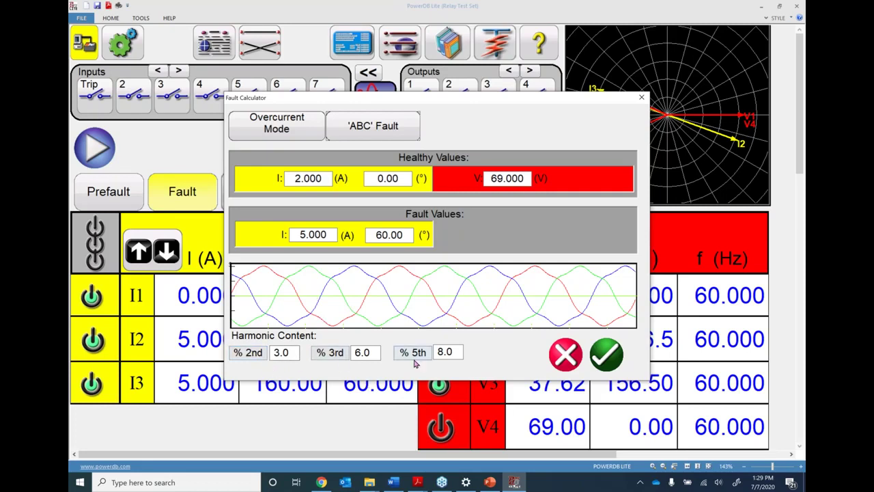
{"action": "left_click", "coordinate": [607, 353]}
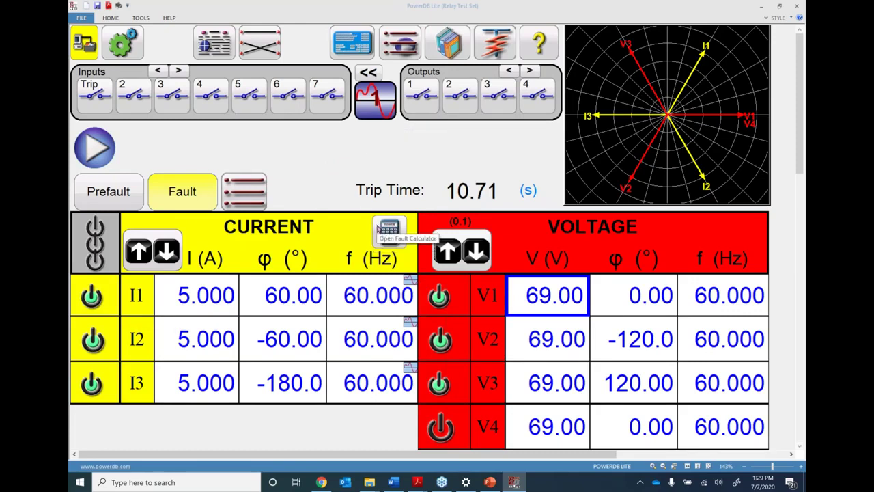
Look through the channel values of harmonic waveforms 2, 3 and 4, and clear all harmonics
{"action": "left_click", "coordinate": [374, 99]}
{"action": "left_click", "coordinate": [373, 67]}
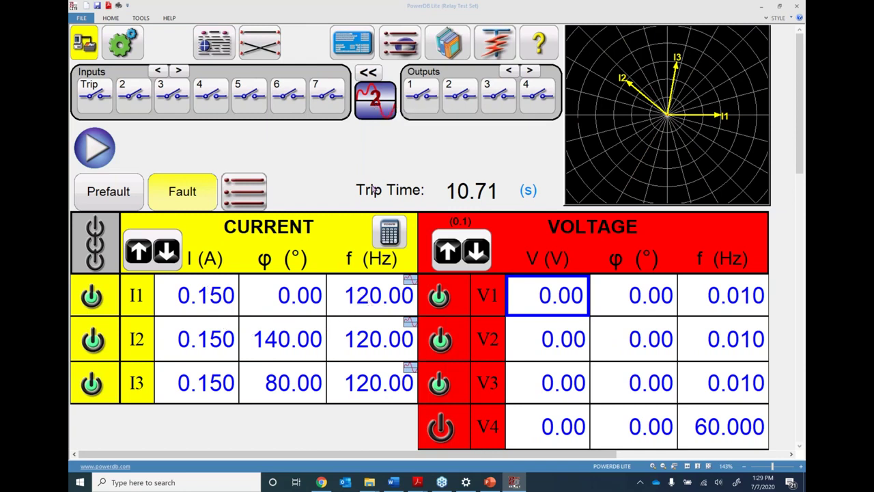
{"action": "left_click", "coordinate": [372, 112]}
{"action": "left_click", "coordinate": [376, 114]}
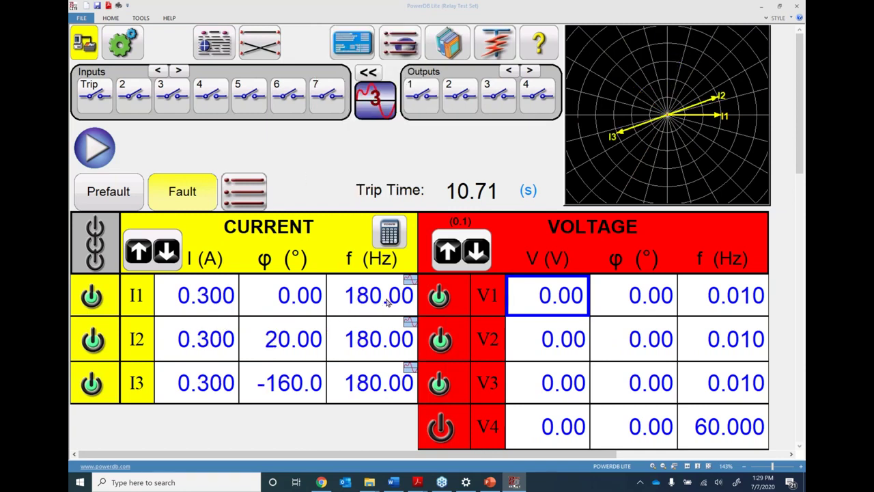
{"action": "left_click", "coordinate": [377, 116]}
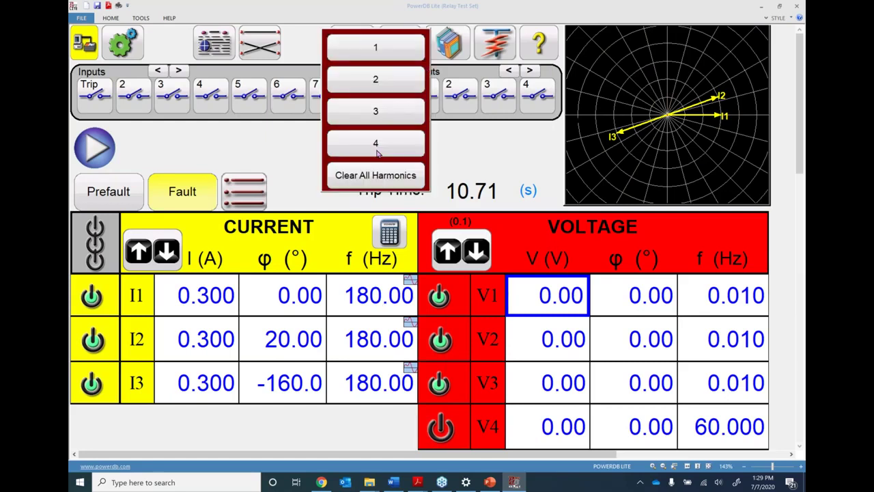
{"action": "left_click", "coordinate": [375, 145]}
{"action": "left_click", "coordinate": [374, 106]}
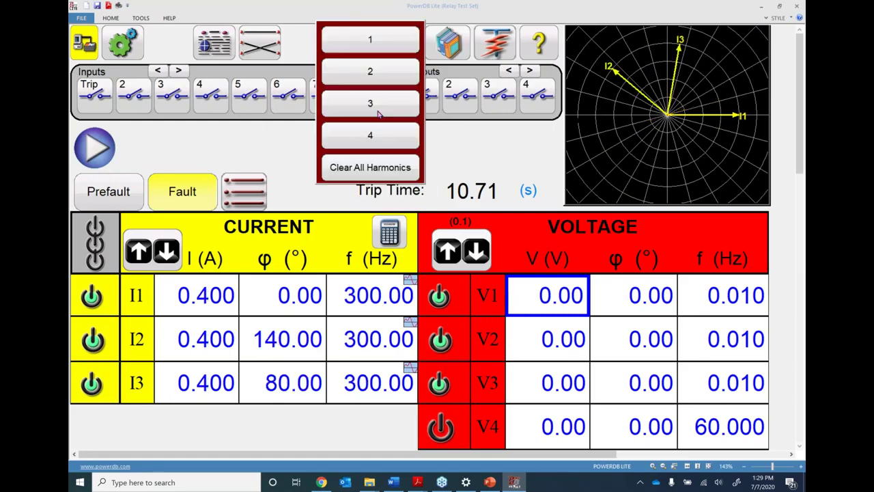
{"action": "left_click", "coordinate": [373, 171]}
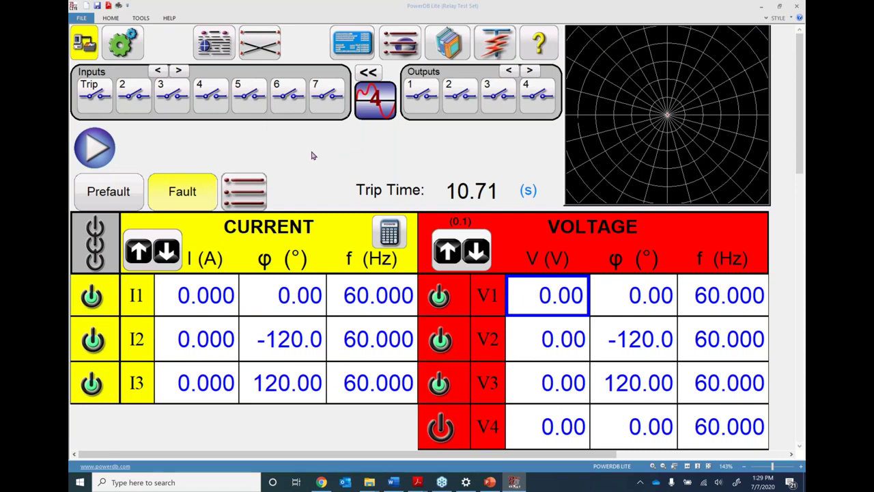
Open the first of the standard ramping tests, the one for ramping a single channel
{"action": "left_click", "coordinate": [396, 42]}
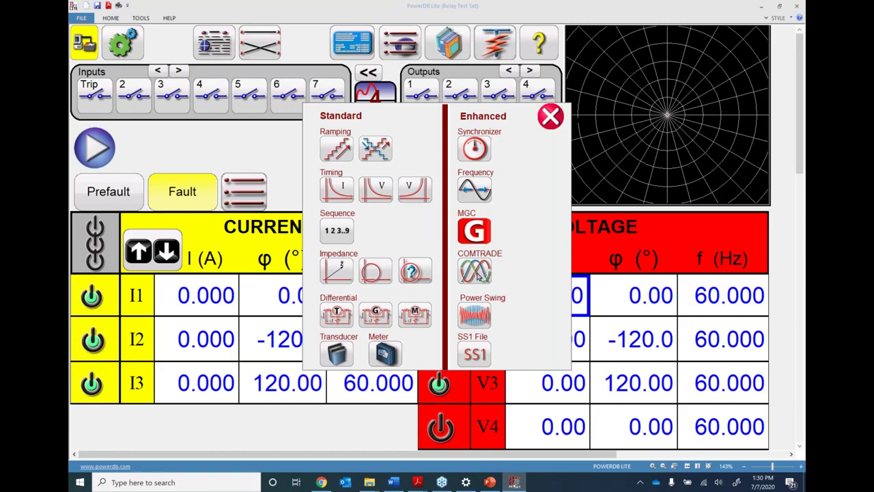
{"action": "left_click", "coordinate": [336, 149]}
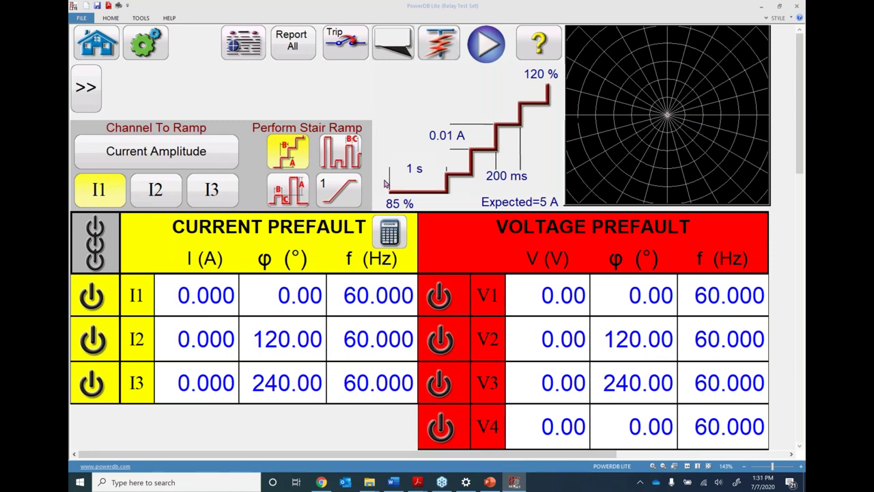
Keep Current Amplitude as the quantity to ramp, and include channels I2 and I3 in the ramp along with I1
{"action": "left_click", "coordinate": [166, 150]}
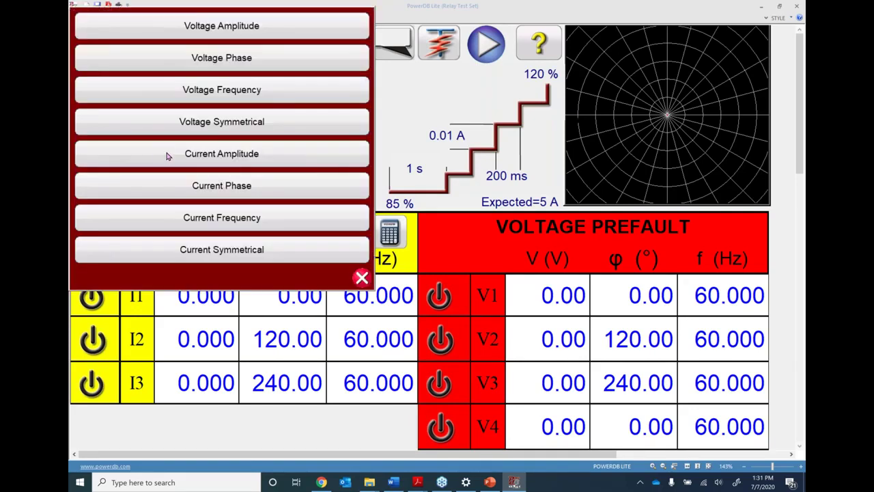
{"action": "left_click", "coordinate": [249, 32]}
{"action": "left_click", "coordinate": [229, 160]}
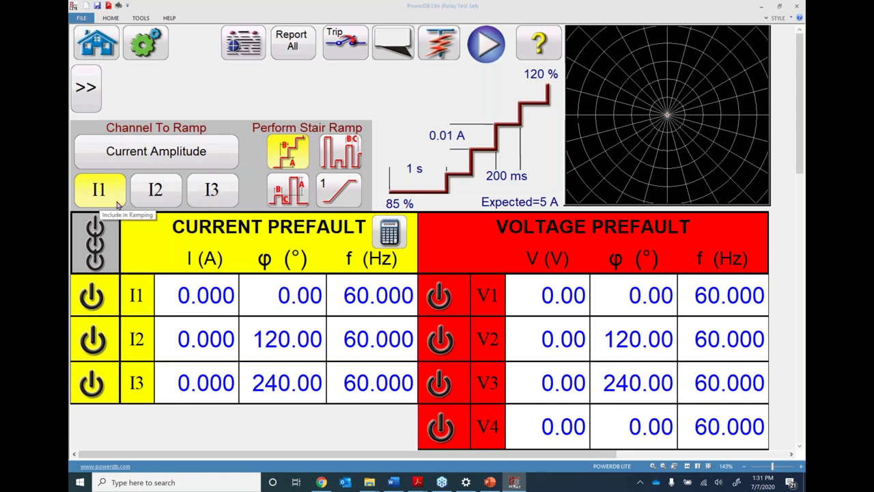
{"action": "left_click", "coordinate": [174, 202]}
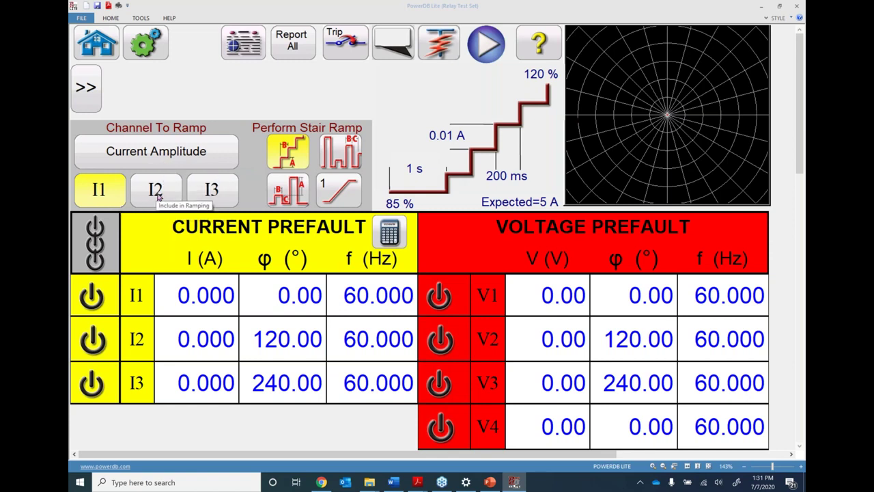
{"action": "left_click", "coordinate": [213, 193]}
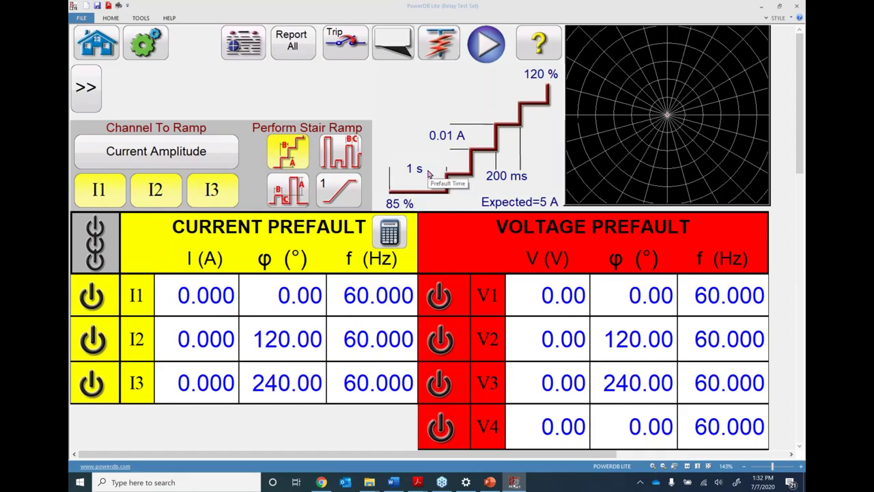
Set the ramp's expected pickup value to 6.2 A, and check the start value without changing it
{"action": "left_click", "coordinate": [519, 202]}
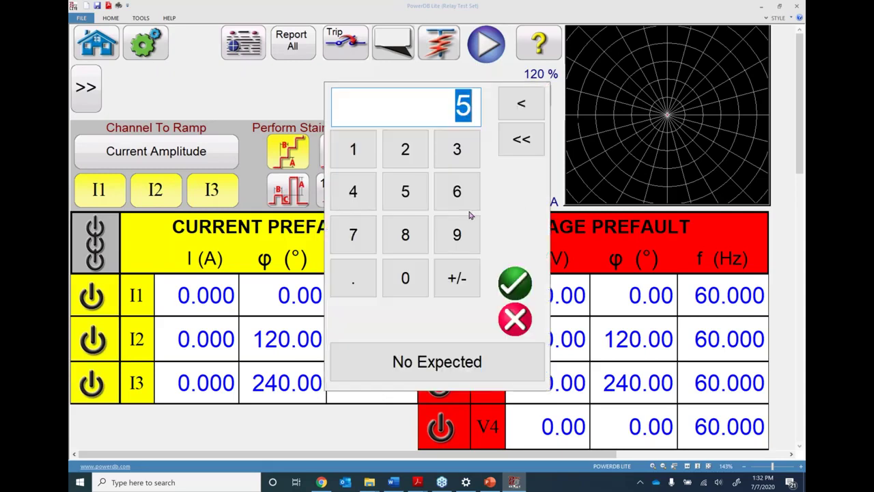
{"action": "left_click", "coordinate": [455, 193]}
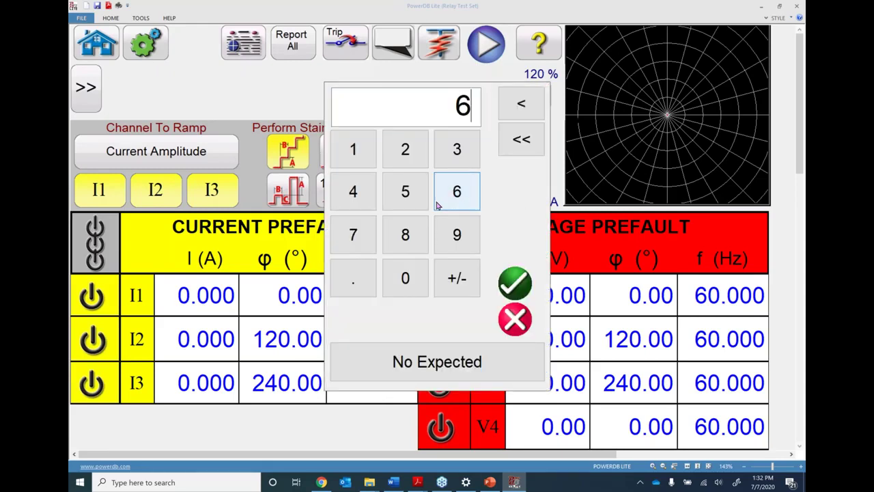
{"action": "left_click", "coordinate": [403, 148]}
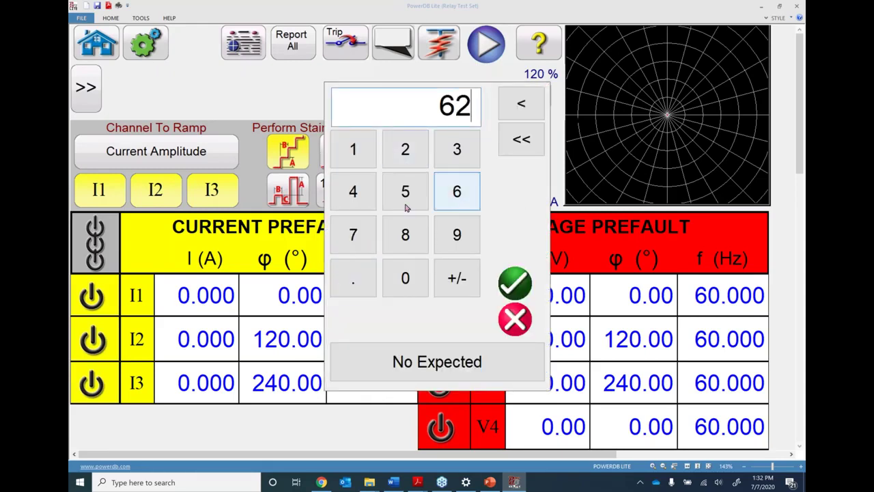
{"action": "left_click", "coordinate": [516, 100]}
{"action": "left_click", "coordinate": [354, 278]}
{"action": "left_click", "coordinate": [405, 149]}
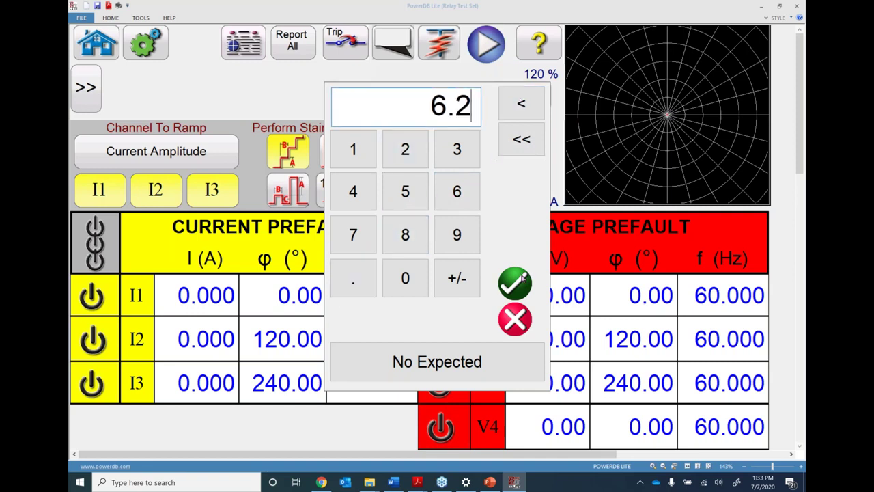
{"action": "left_click", "coordinate": [515, 281]}
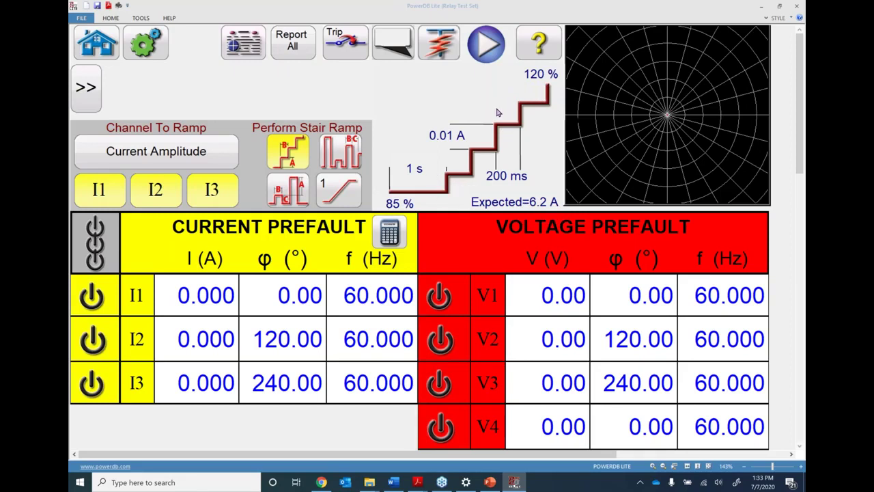
{"action": "left_click", "coordinate": [399, 203]}
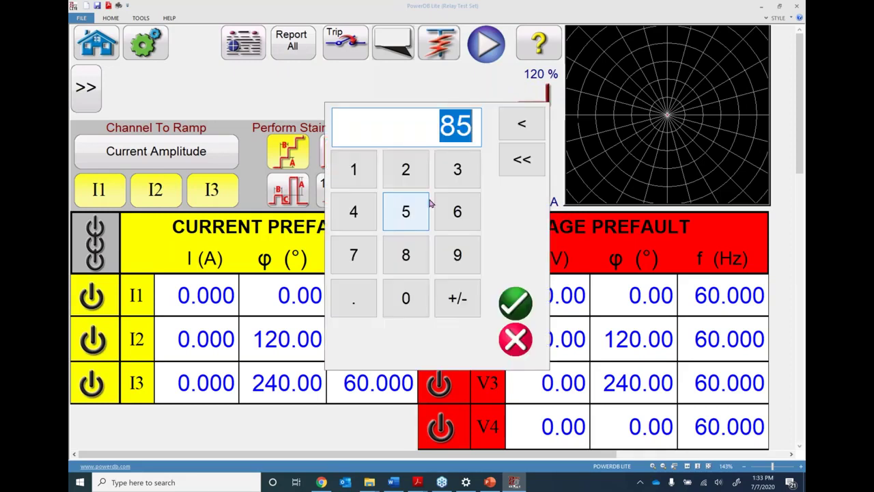
{"action": "left_click", "coordinate": [515, 340]}
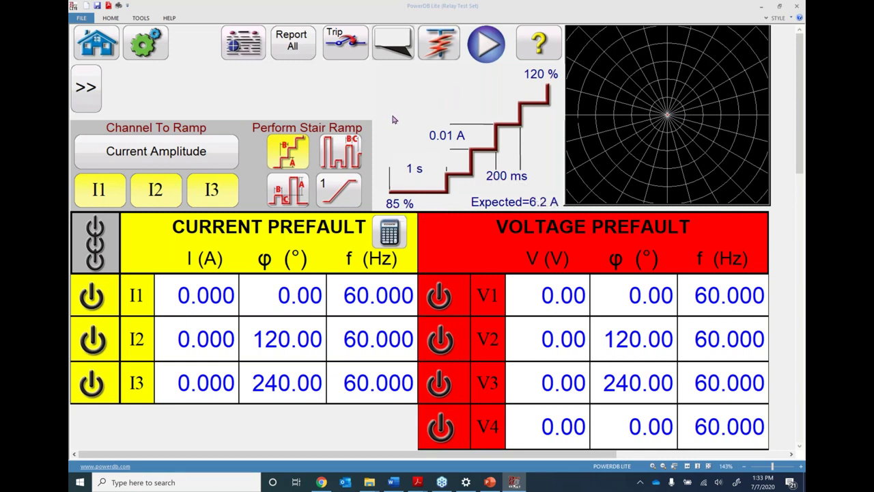
Assign binary input 3 as the sensing input for the ramp test
{"action": "left_click", "coordinate": [345, 44]}
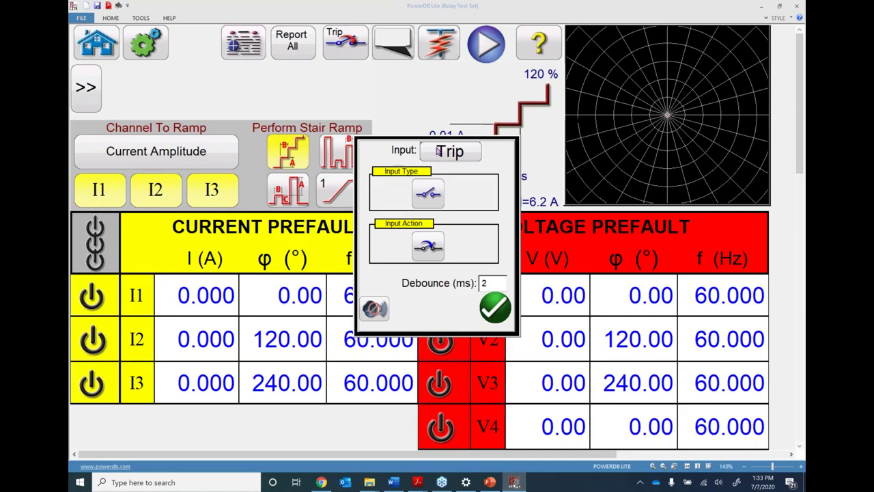
{"action": "left_click", "coordinate": [438, 156]}
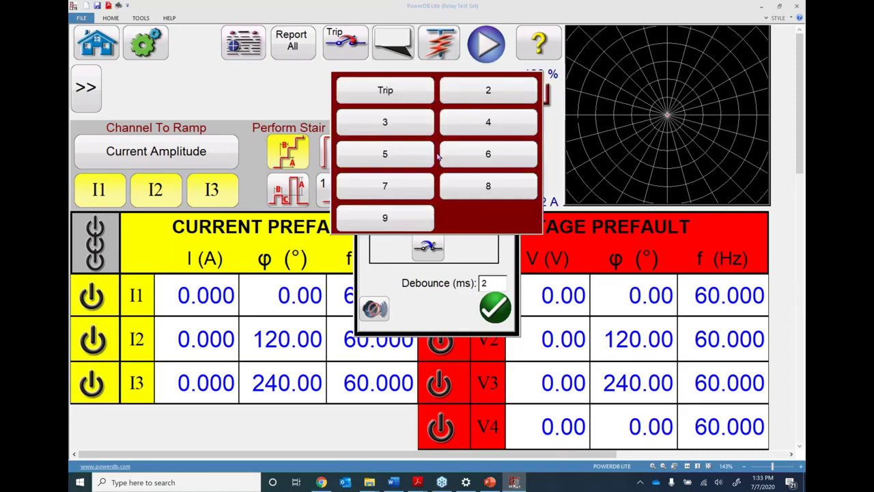
{"action": "left_click", "coordinate": [385, 123]}
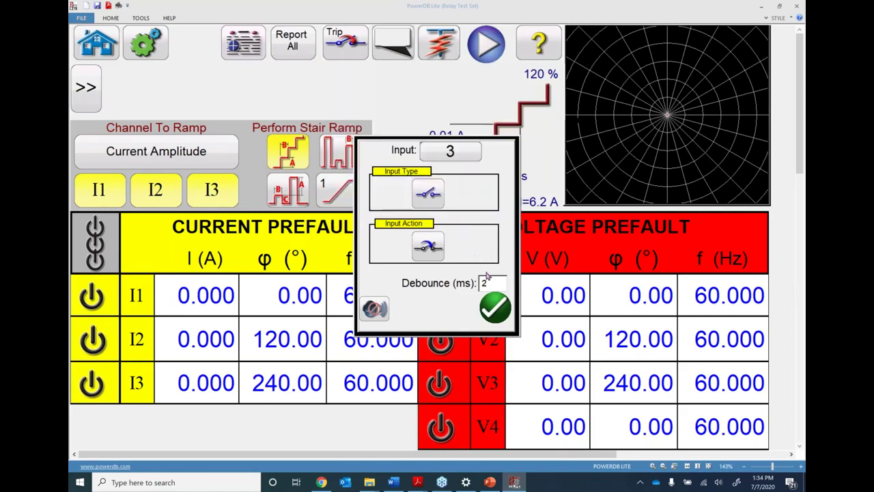
{"action": "left_click", "coordinate": [493, 311]}
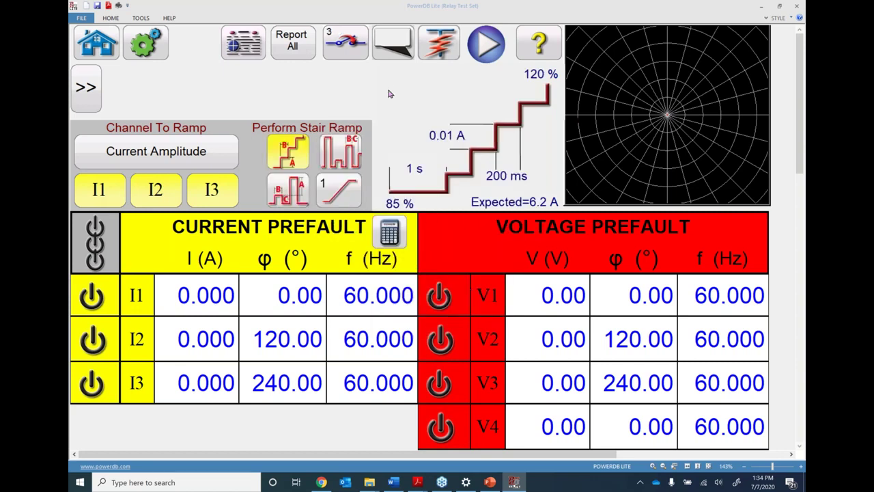
Run the stair ramp, simulate the contact operation, and add the result to the report
{"action": "left_click", "coordinate": [485, 45]}
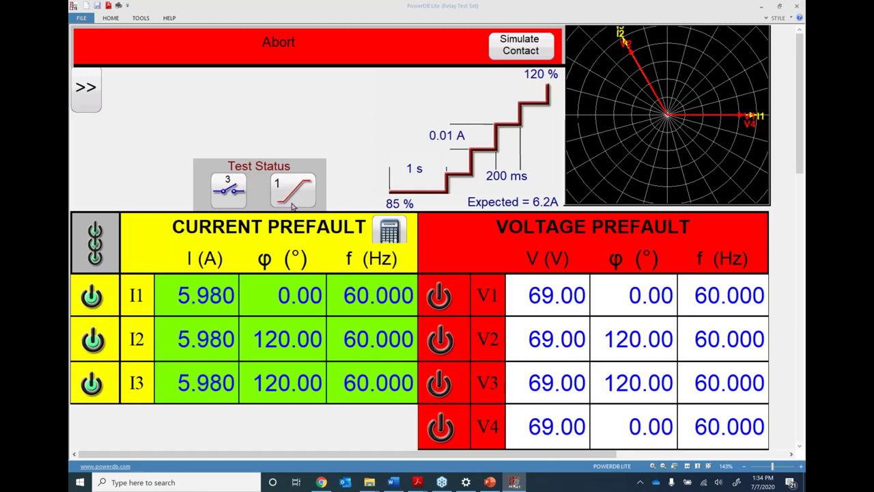
{"action": "left_click", "coordinate": [521, 45]}
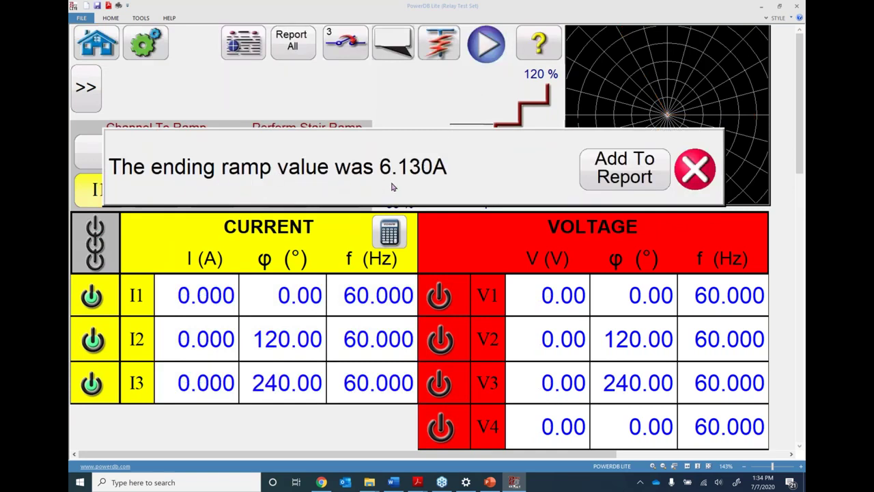
{"action": "left_click", "coordinate": [627, 175]}
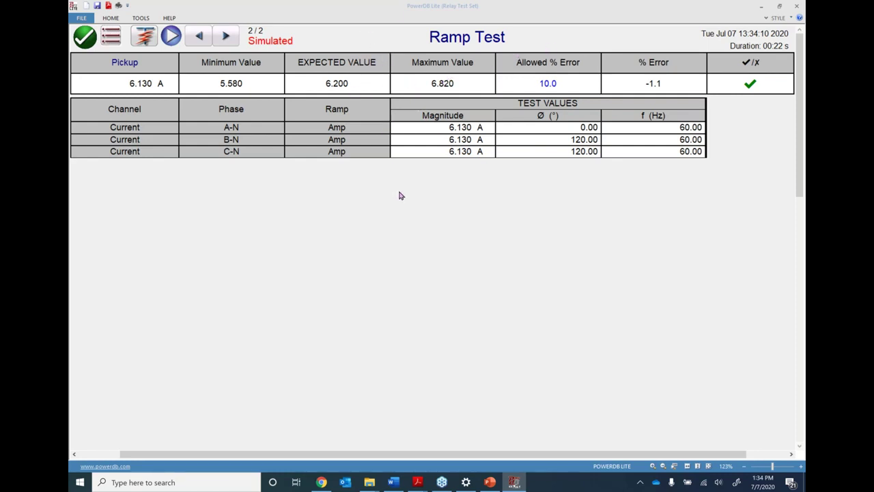
Title the ramp test report "51 Element Pickup Test", set its allowed error to 8%, and accept the report
{"action": "double_click", "coordinate": [455, 40]}
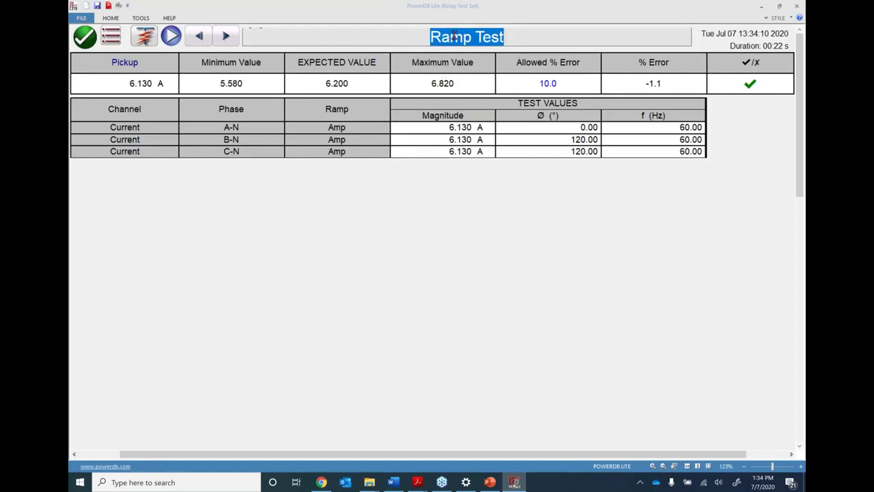
{"action": "type", "text": "51 "}
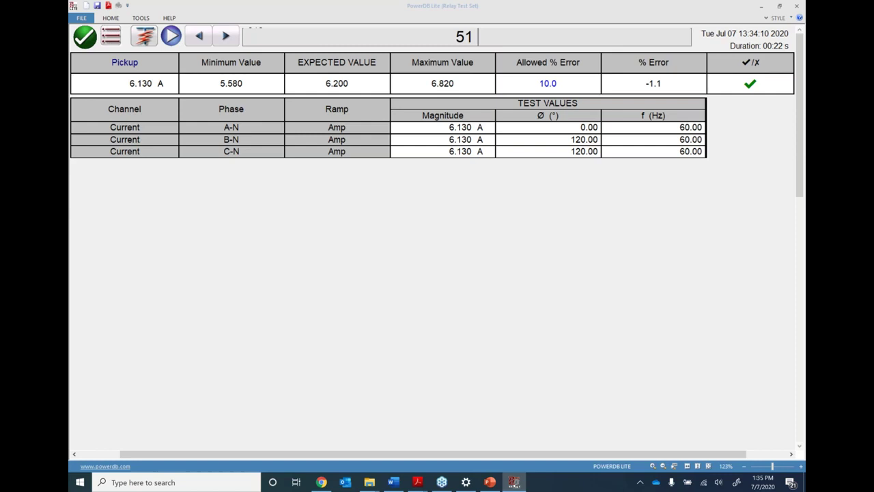
{"action": "type", "text": "Element Pickup Test"}
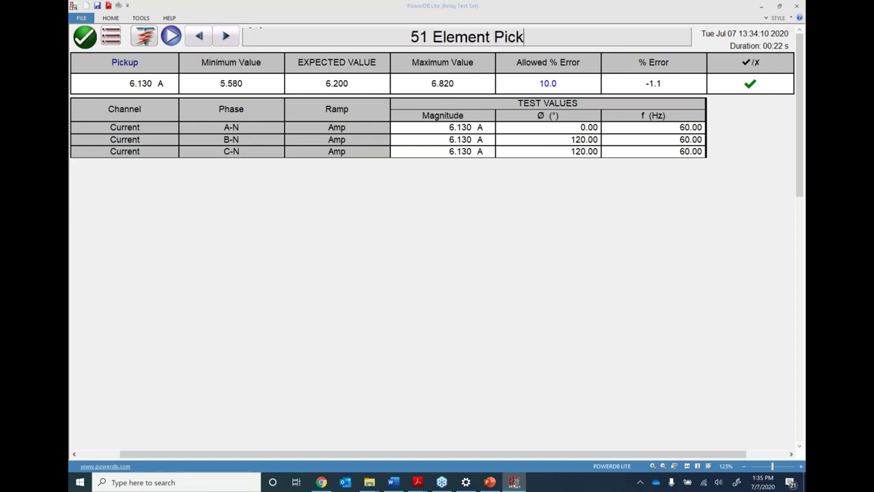
{"action": "key", "text": "Return"}
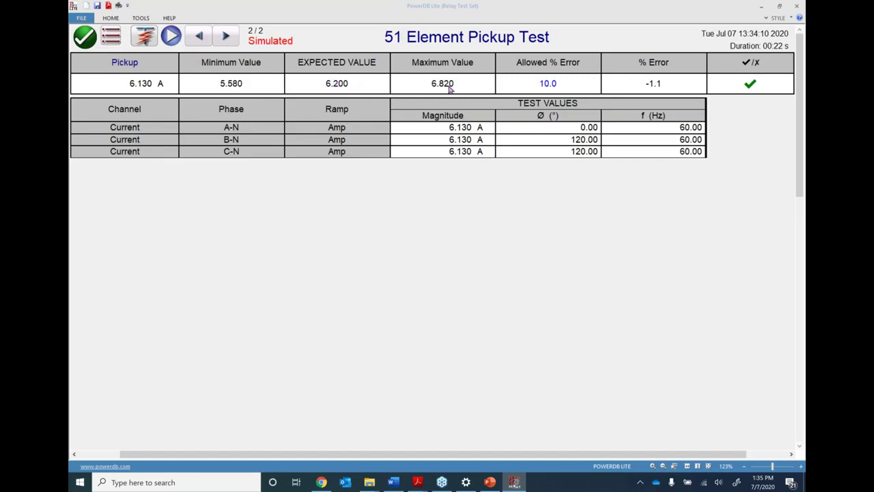
{"action": "left_click", "coordinate": [549, 83]}
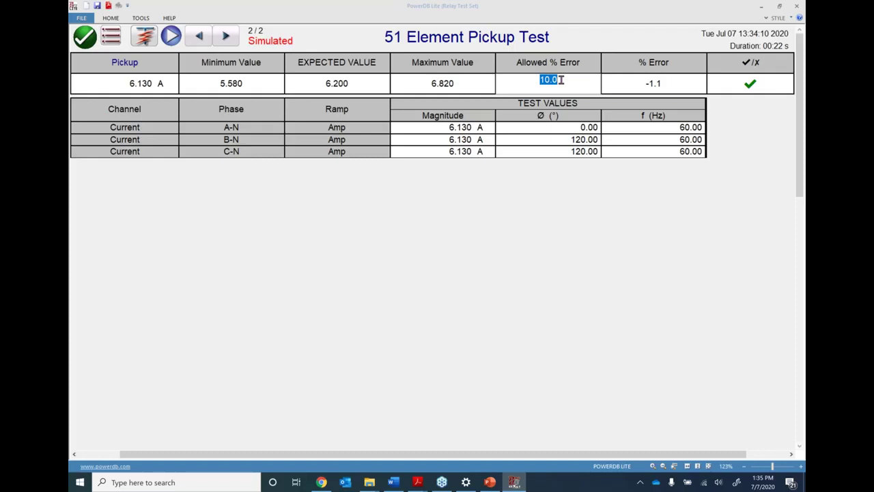
{"action": "type", "text": "8"}
{"action": "key", "text": "Return"}
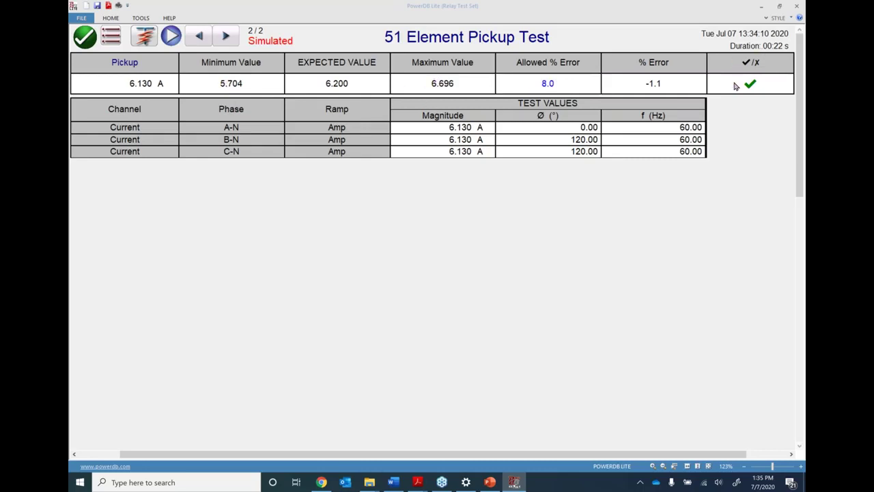
{"action": "left_click", "coordinate": [90, 38]}
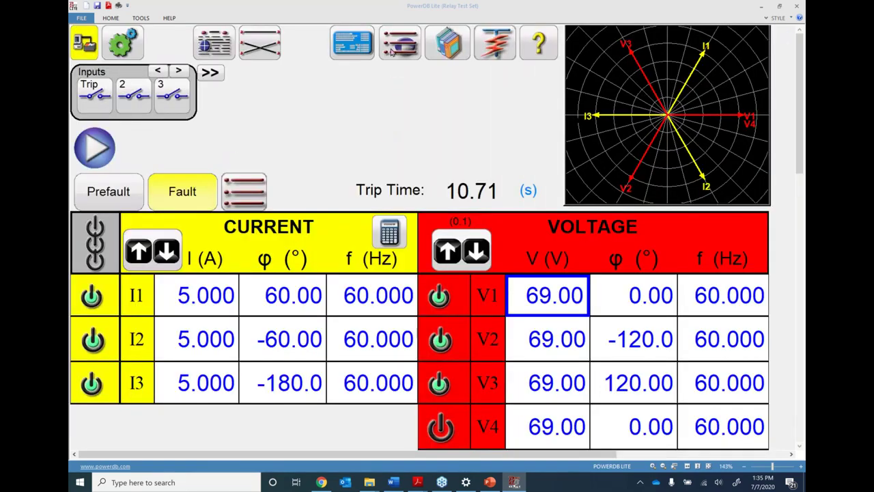
Reopen the first standard ramping test and change the ramp type to Pulse Ramp
{"action": "left_click", "coordinate": [396, 45]}
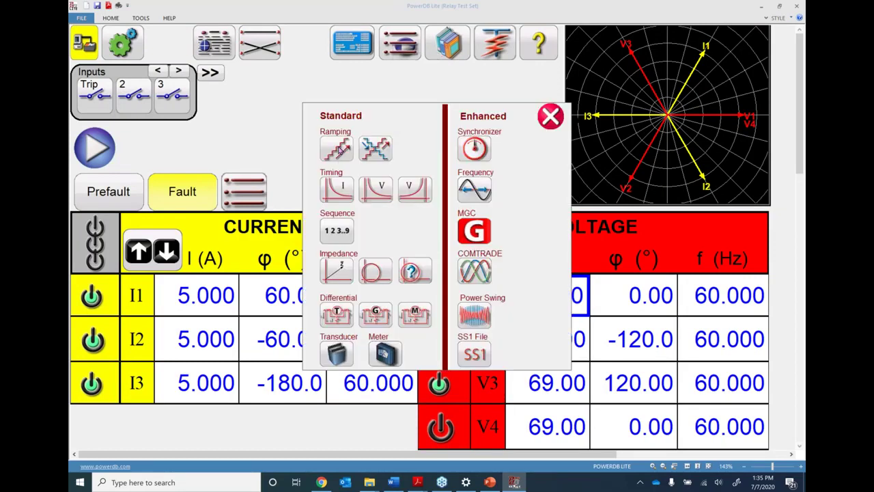
{"action": "left_click", "coordinate": [338, 148]}
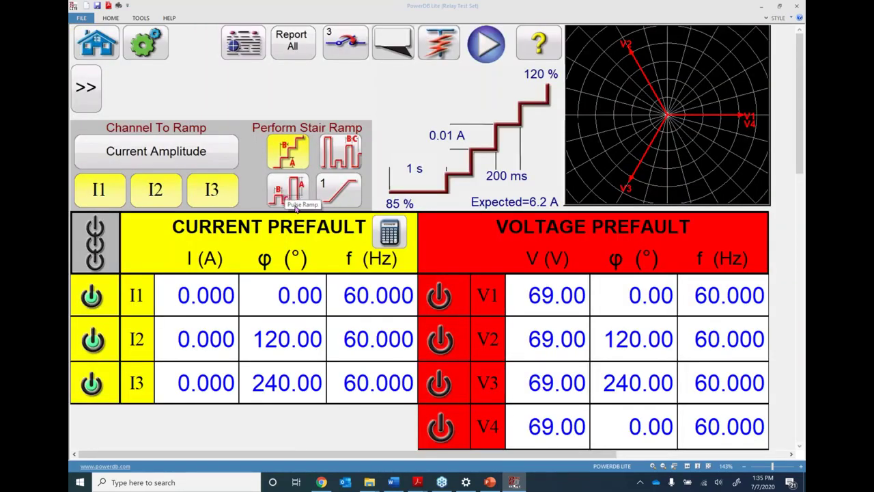
{"action": "left_click", "coordinate": [290, 199]}
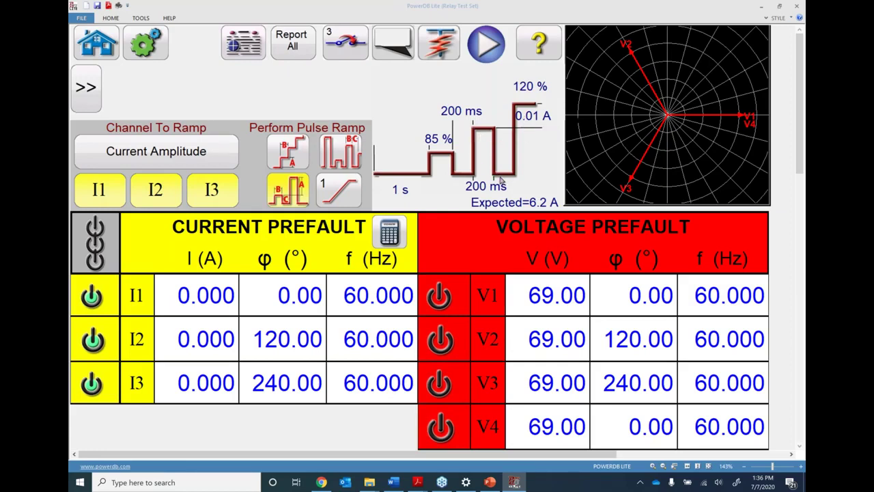
Set the pulse ramp's expected value to 50 A and its increment to 0.5 A
{"action": "left_click", "coordinate": [529, 203]}
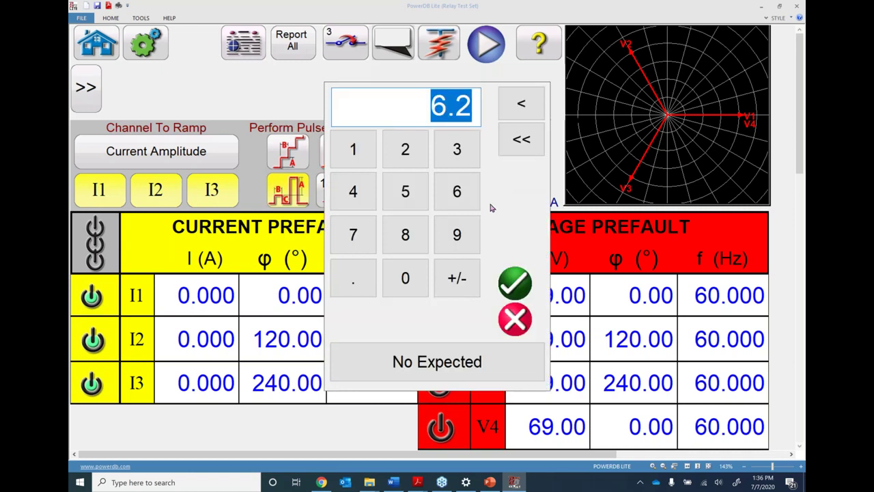
{"action": "left_click", "coordinate": [405, 191]}
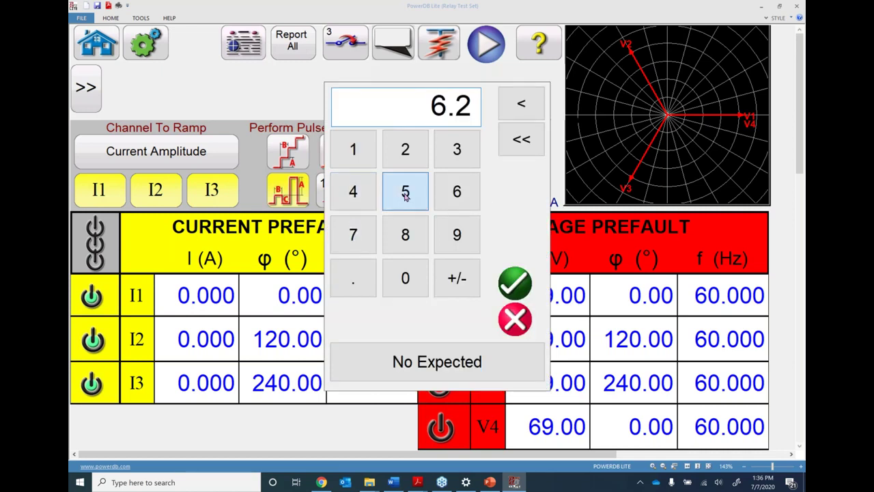
{"action": "left_click", "coordinate": [403, 276]}
{"action": "left_click", "coordinate": [516, 282]}
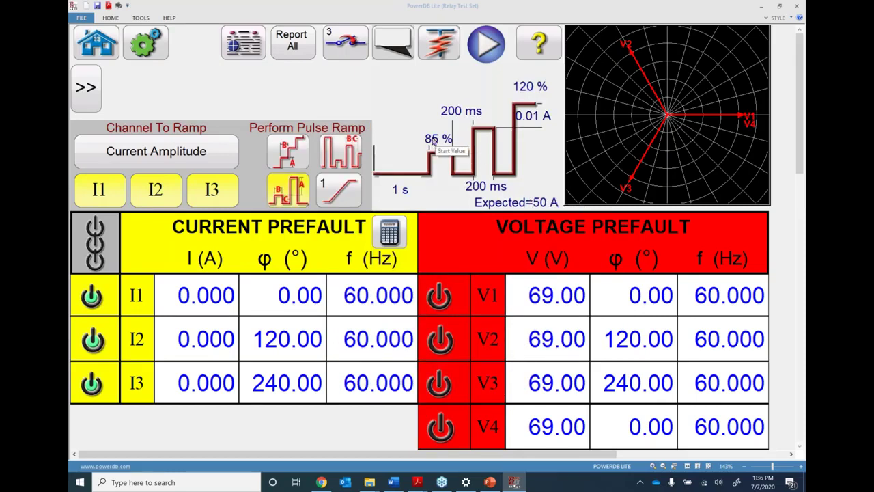
{"action": "left_click", "coordinate": [527, 116]}
{"action": "left_click", "coordinate": [417, 290]}
{"action": "left_click", "coordinate": [354, 298]}
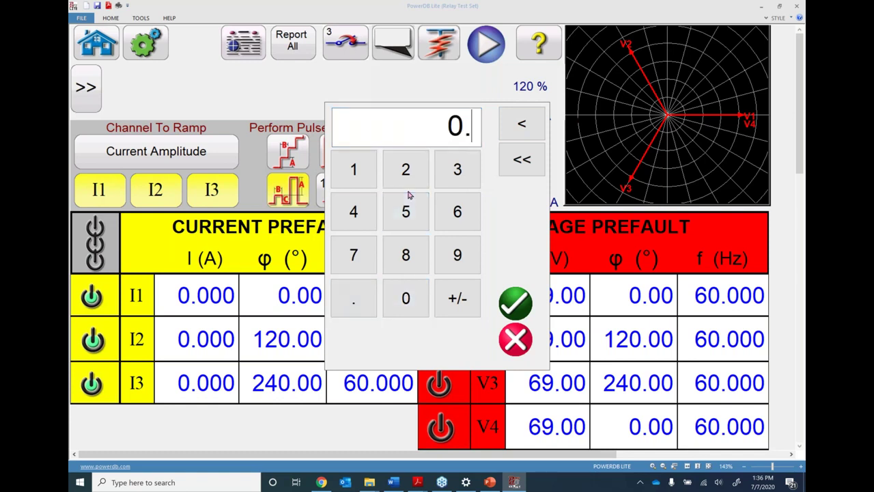
{"action": "left_click", "coordinate": [407, 209]}
{"action": "left_click", "coordinate": [515, 306]}
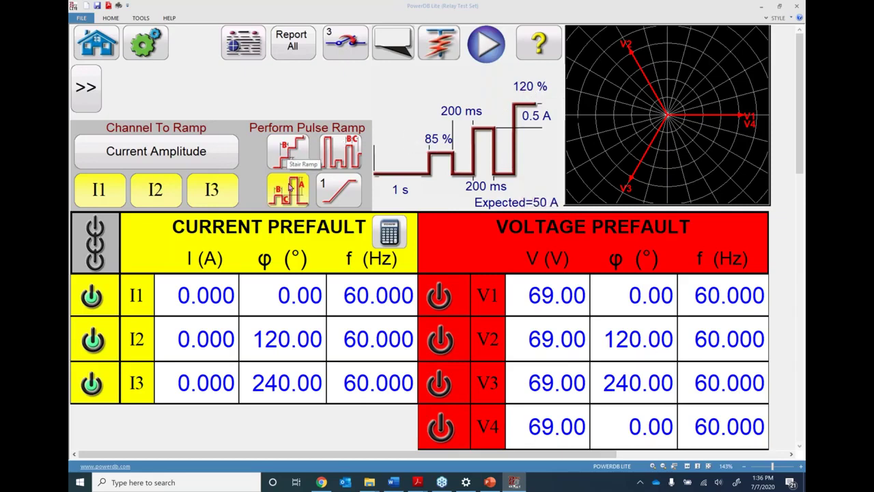
Run the pulse ramp test and add its ending value to the report
{"action": "left_click", "coordinate": [486, 46]}
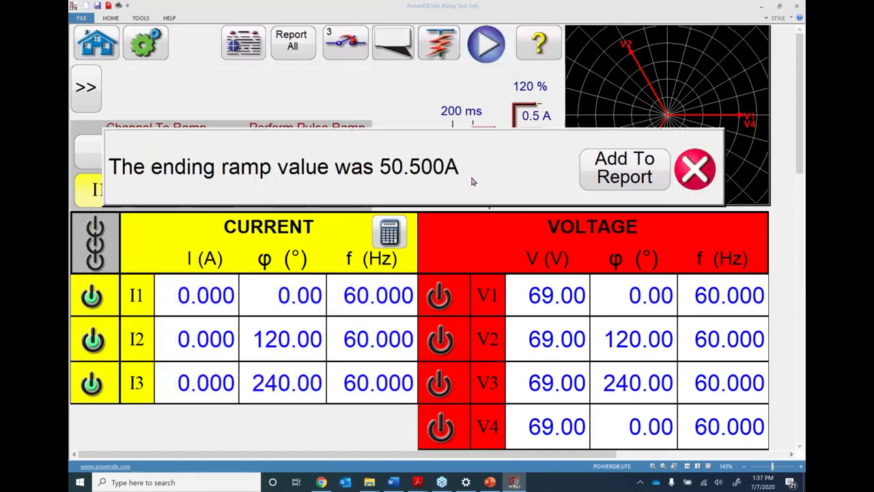
{"action": "left_click", "coordinate": [616, 177]}
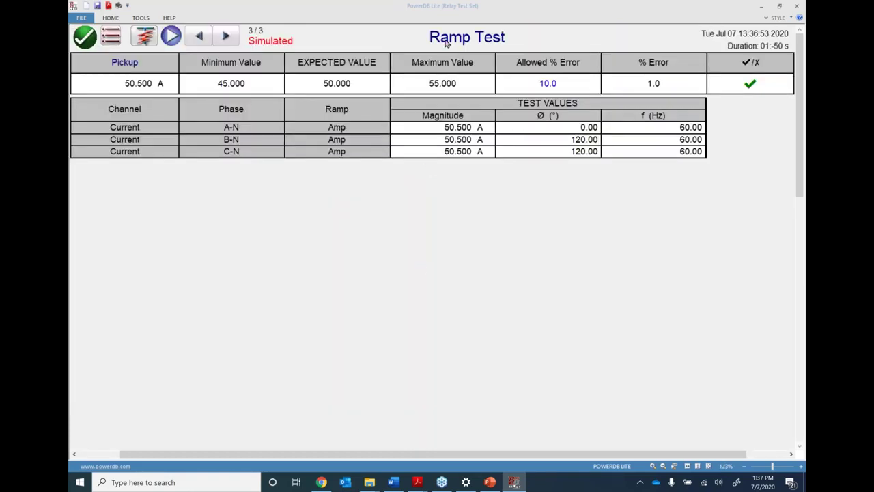
Title the pulse ramp test report "Inst Test" and accept the report
{"action": "left_click", "coordinate": [446, 41]}
{"action": "type", "text": "Inst Test"}
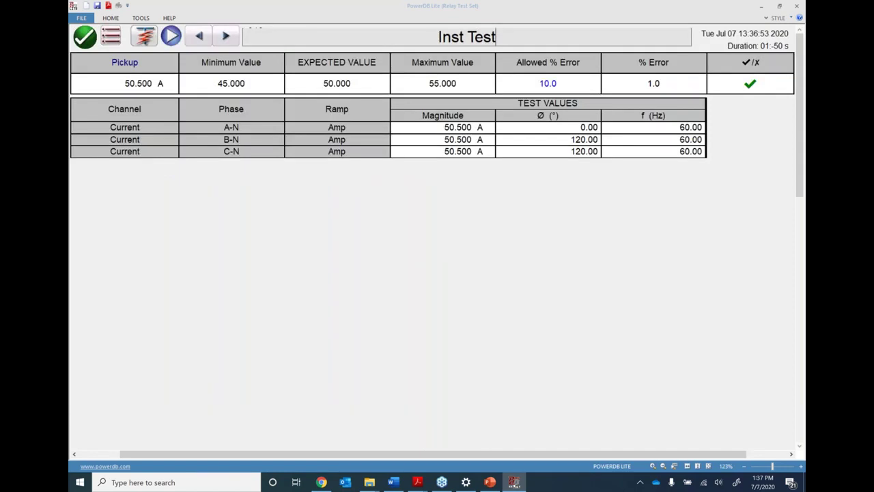
{"action": "key", "text": "Return"}
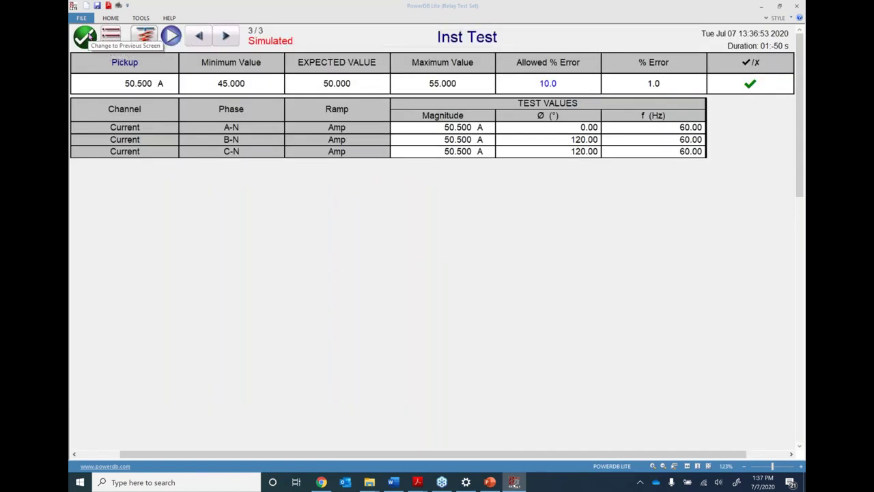
{"action": "left_click", "coordinate": [87, 37]}
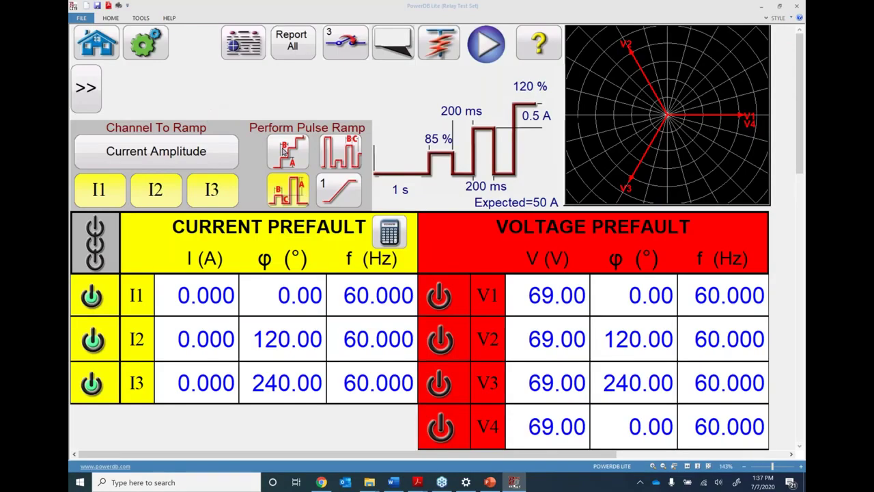
Reopen the first standard ramping test and change the ramp type to Binary Ramp
{"action": "left_click", "coordinate": [292, 150]}
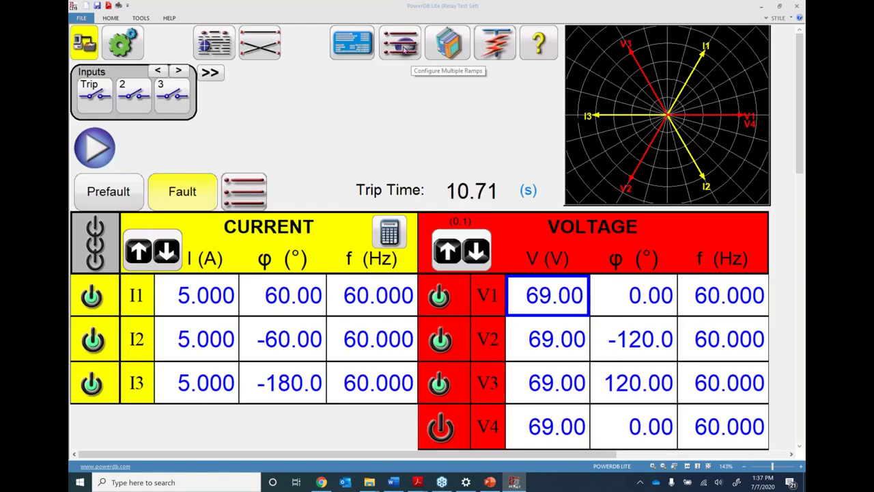
{"action": "left_click", "coordinate": [402, 45]}
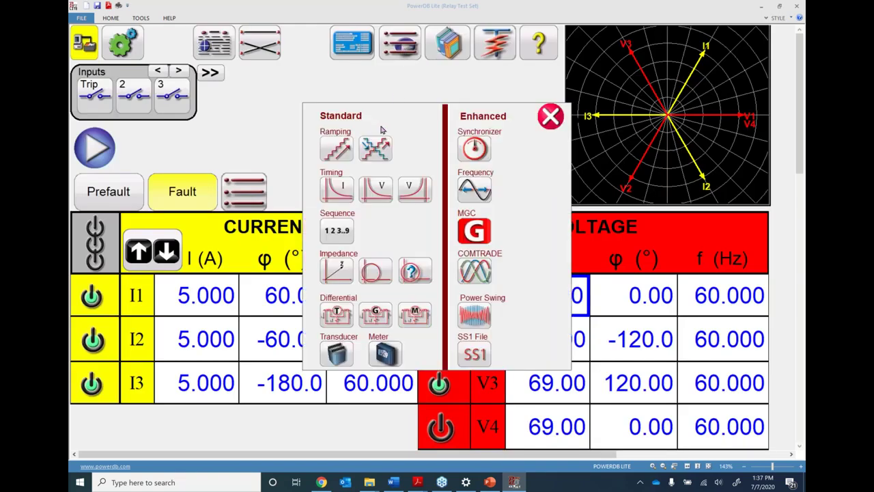
{"action": "left_click", "coordinate": [341, 149]}
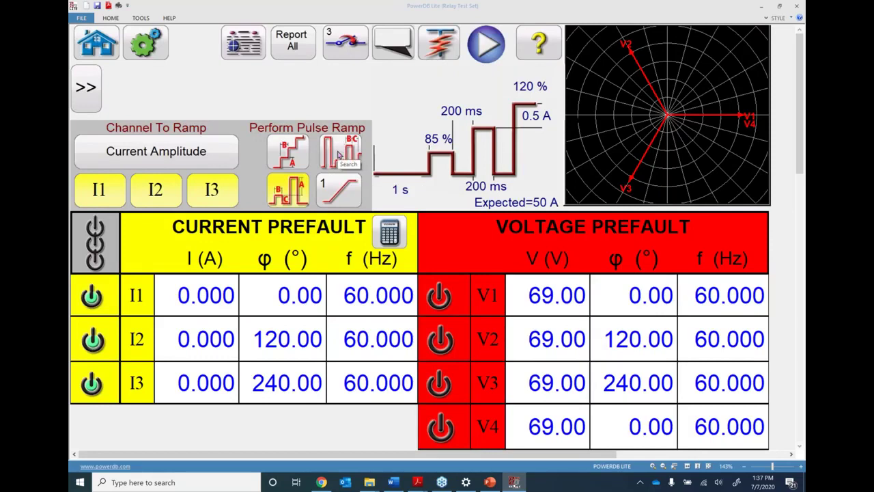
{"action": "left_click", "coordinate": [339, 155]}
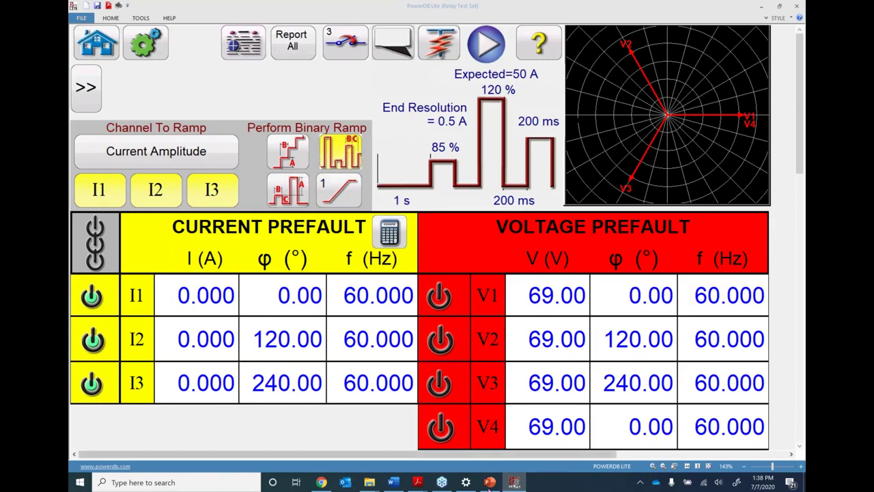
Switch to PowerPoint and present the slides from "Harmonic Waveforms" on to "Binary Search Ramp", revealing the expected setting and end resolution
{"action": "left_click", "coordinate": [490, 482]}
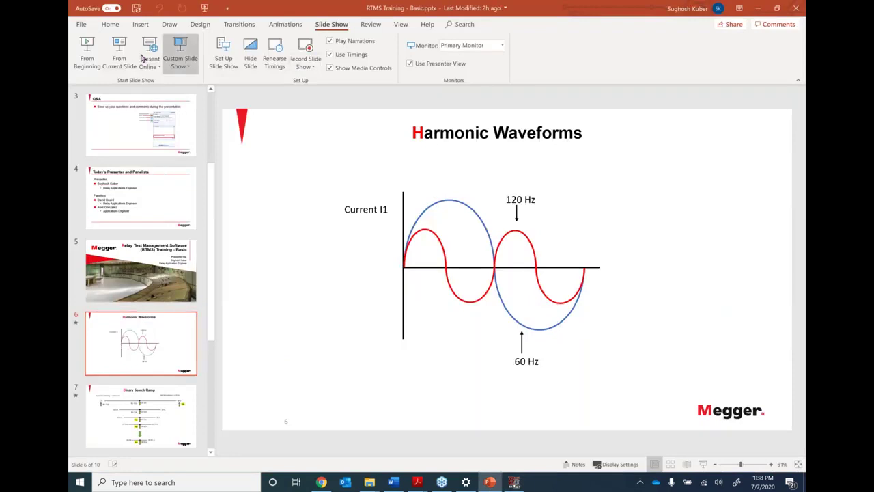
{"action": "left_click", "coordinate": [120, 52]}
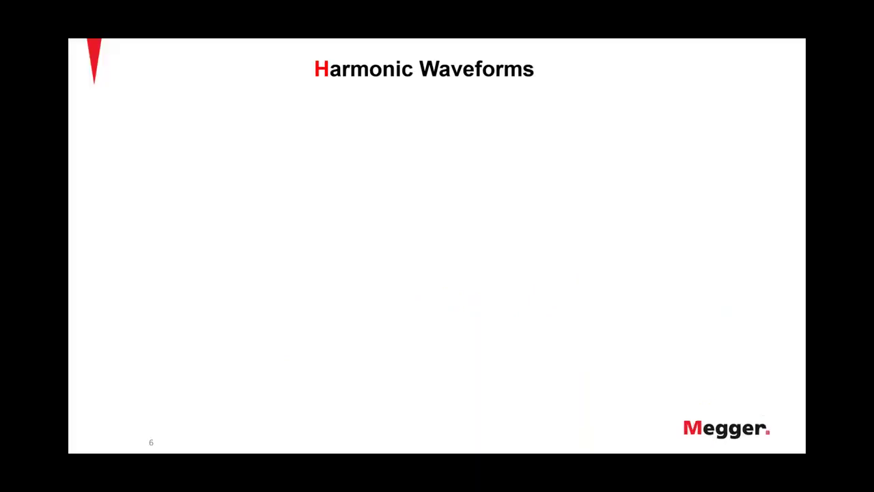
{"action": "key", "text": "Right"}
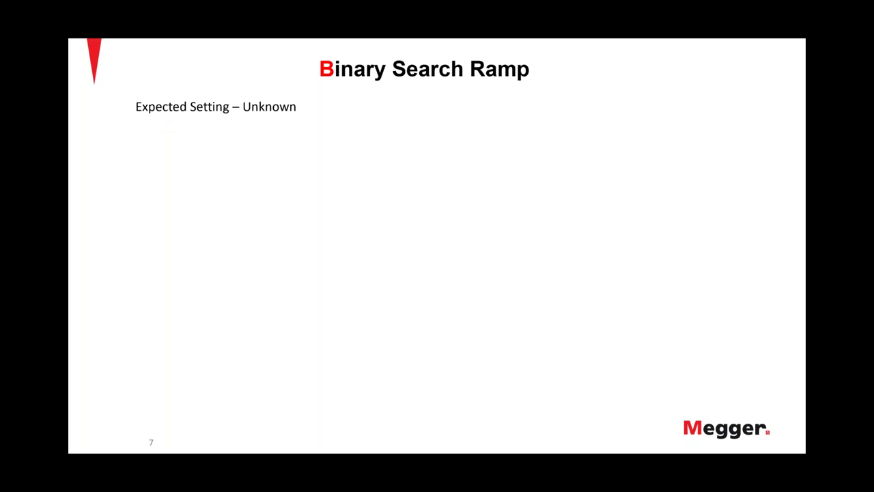
{"action": "key", "text": "Right"}
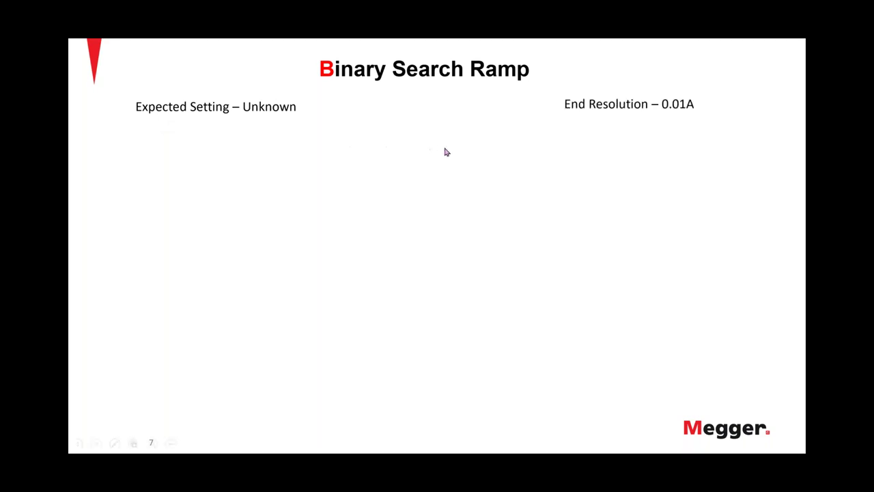
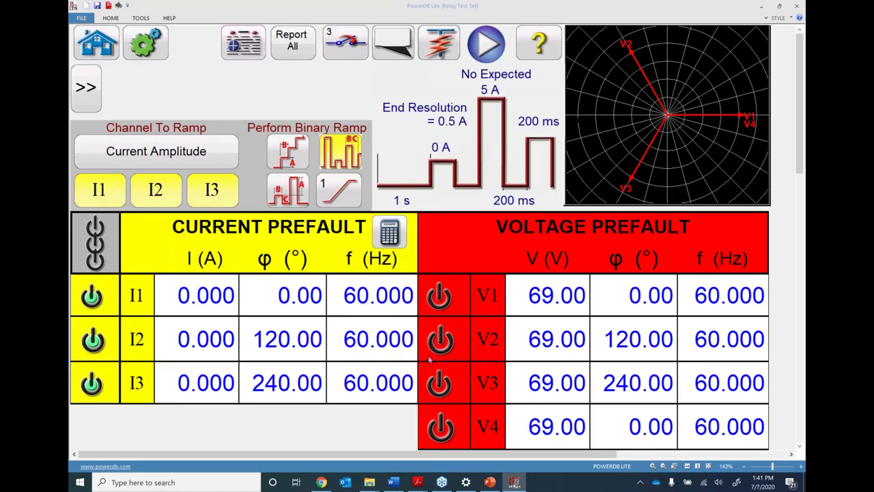
Set the binary ramp's lower value to 1 A and its upper value to 50 A
{"action": "left_click", "coordinate": [438, 149]}
{"action": "left_click", "coordinate": [352, 168]}
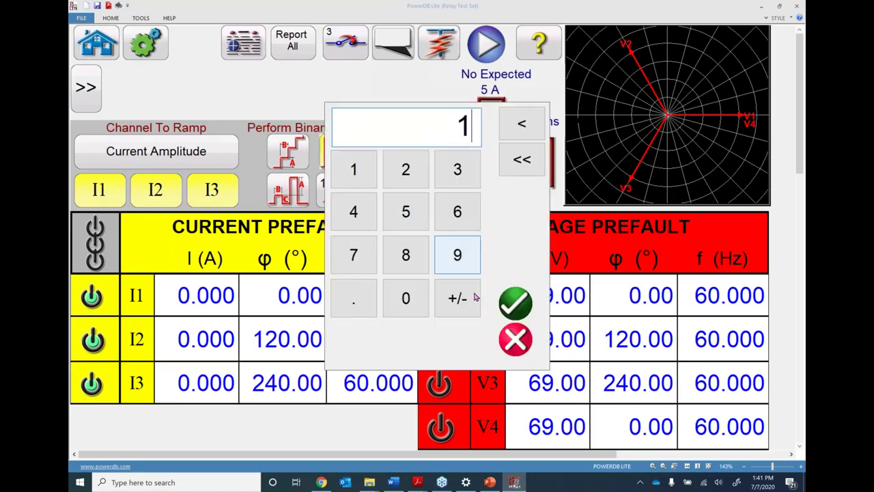
{"action": "left_click", "coordinate": [514, 302]}
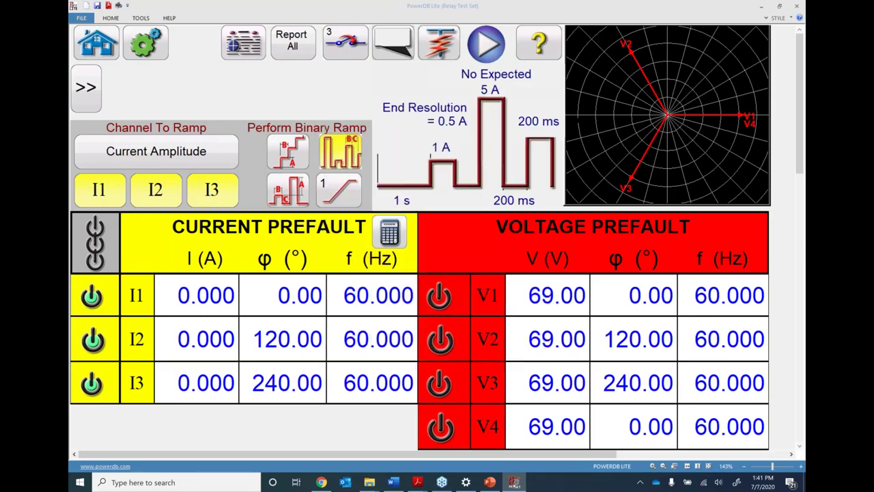
{"action": "left_click", "coordinate": [485, 89]}
{"action": "left_click", "coordinate": [406, 211]}
{"action": "left_click", "coordinate": [406, 298]}
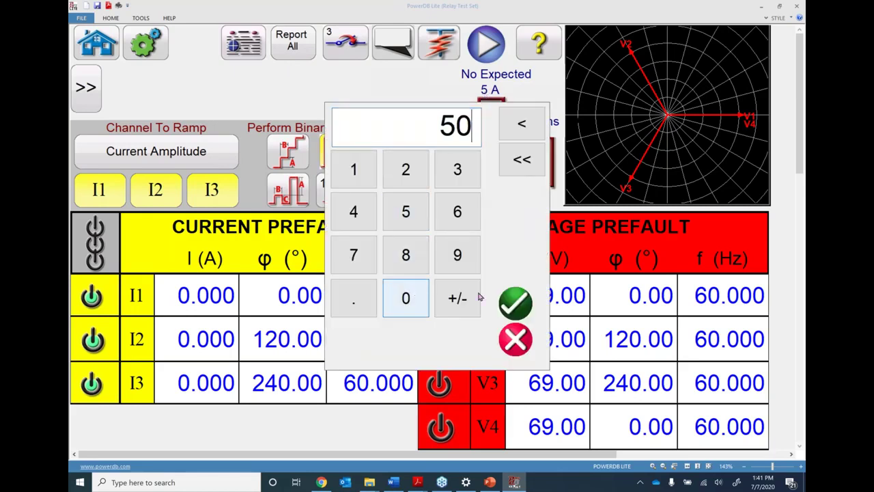
{"action": "left_click", "coordinate": [515, 302]}
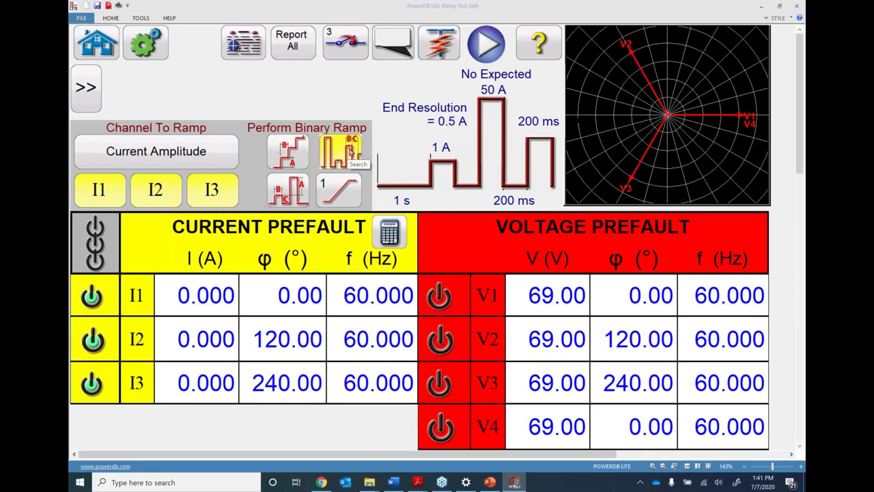
Change the ramp type to Stair Ramp and set the number of ramps to 2
{"action": "left_click", "coordinate": [301, 156]}
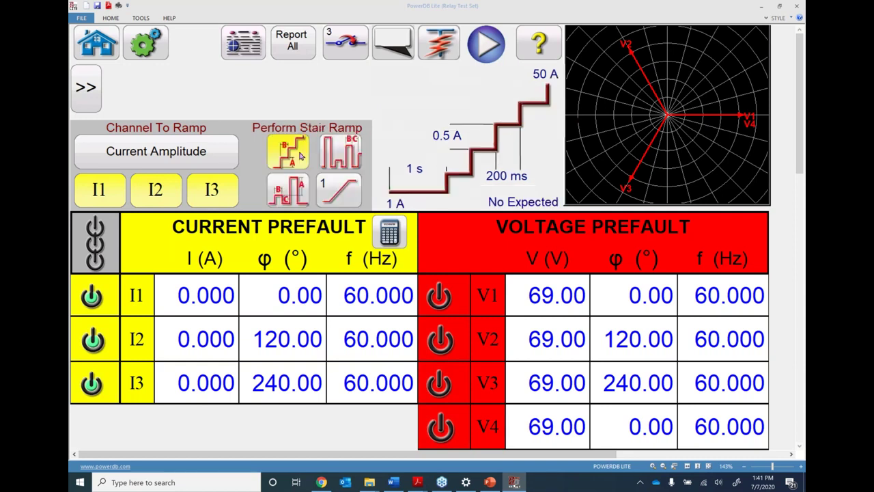
{"action": "left_click", "coordinate": [340, 194]}
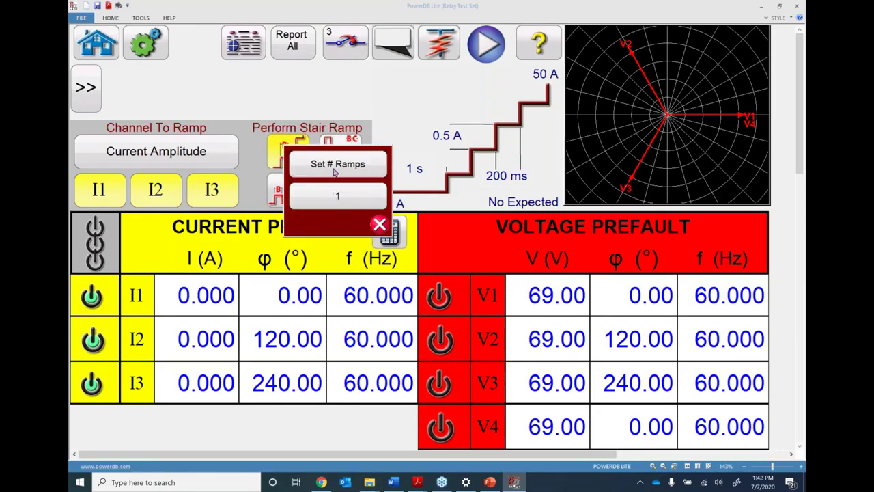
{"action": "left_click", "coordinate": [333, 168]}
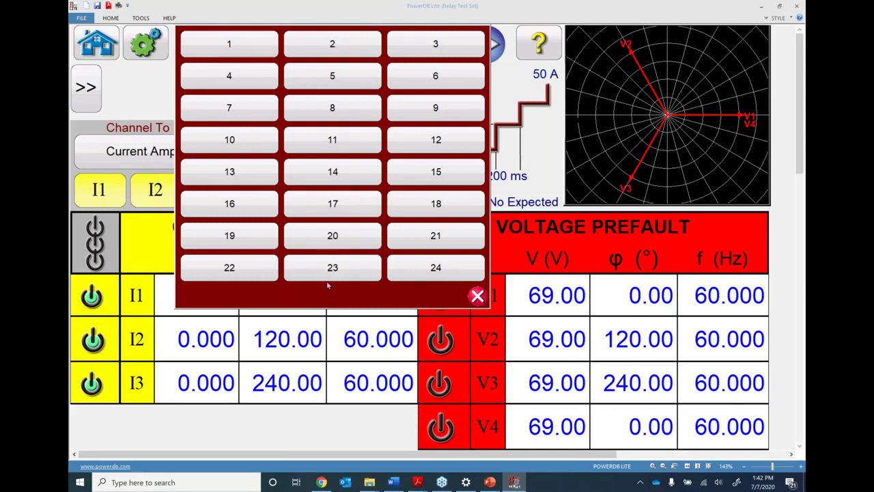
{"action": "left_click", "coordinate": [334, 47]}
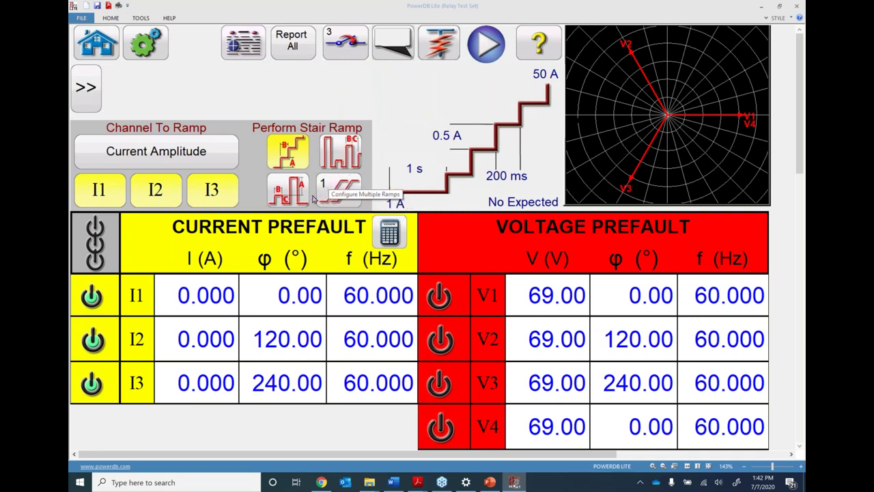
Set the first stair ramp's expected value to 6.2 A and its increment to 0.1 A
{"action": "left_click", "coordinate": [519, 203]}
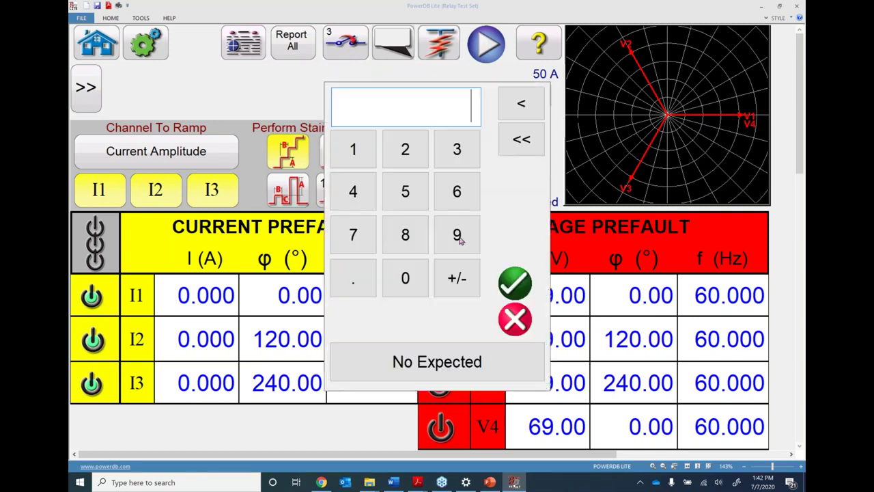
{"action": "left_click", "coordinate": [458, 191]}
{"action": "left_click", "coordinate": [343, 277]}
{"action": "left_click", "coordinate": [405, 150]}
{"action": "left_click", "coordinate": [514, 282]}
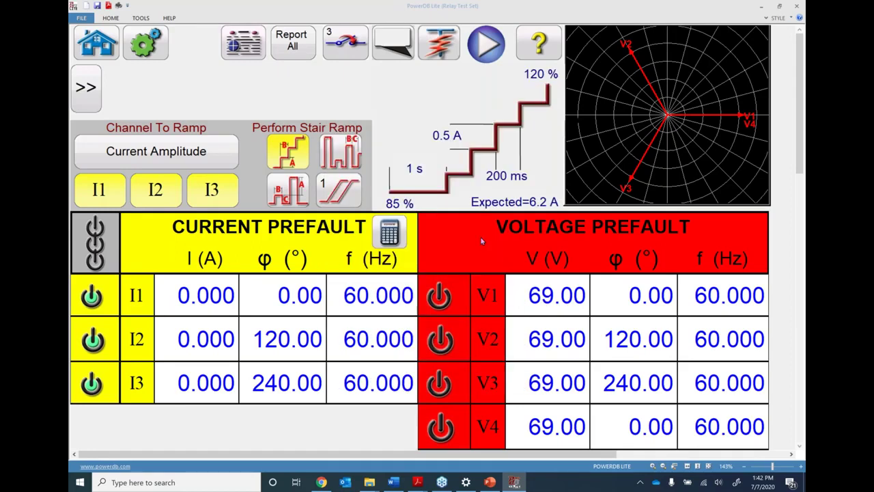
{"action": "left_click", "coordinate": [447, 136]}
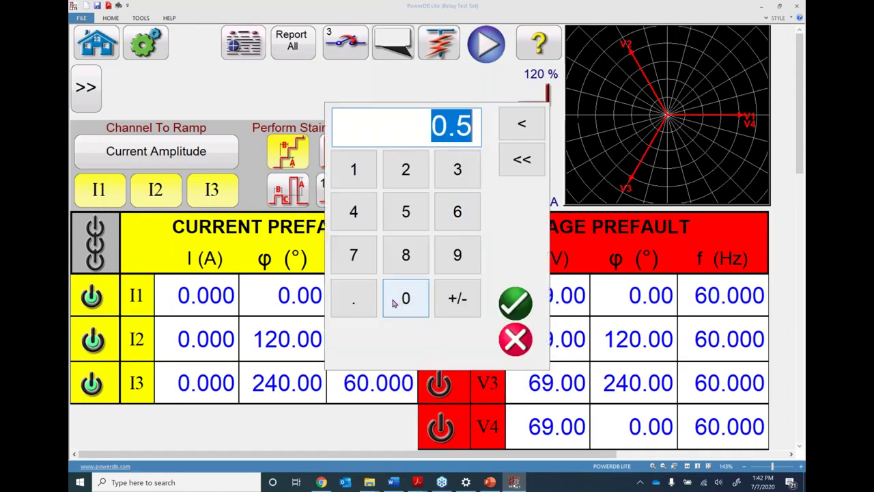
{"action": "left_click", "coordinate": [353, 298]}
{"action": "left_click", "coordinate": [353, 170]}
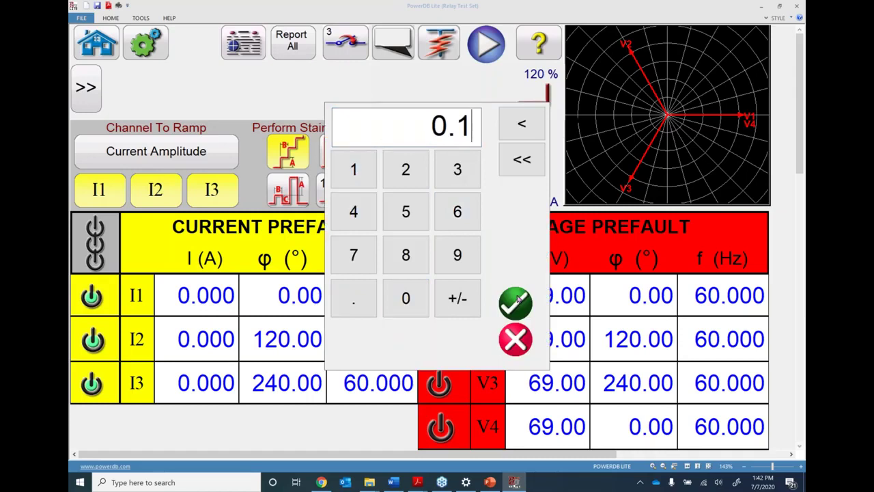
{"action": "left_click", "coordinate": [515, 302]}
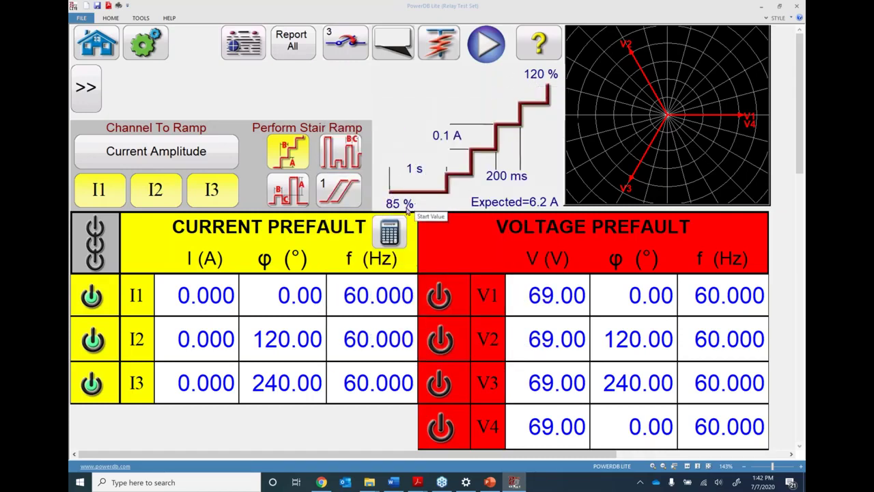
Select ramp 2 and make it start from the last value of the previous ramp
{"action": "left_click", "coordinate": [337, 194]}
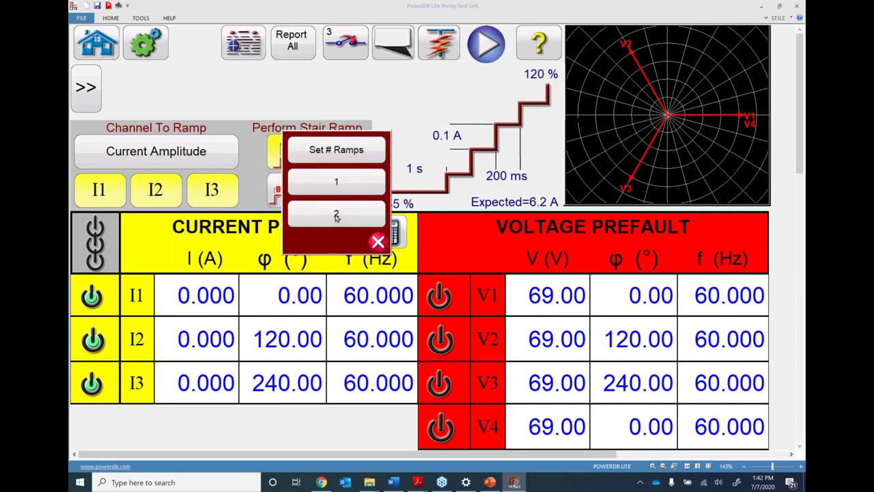
{"action": "left_click", "coordinate": [336, 216]}
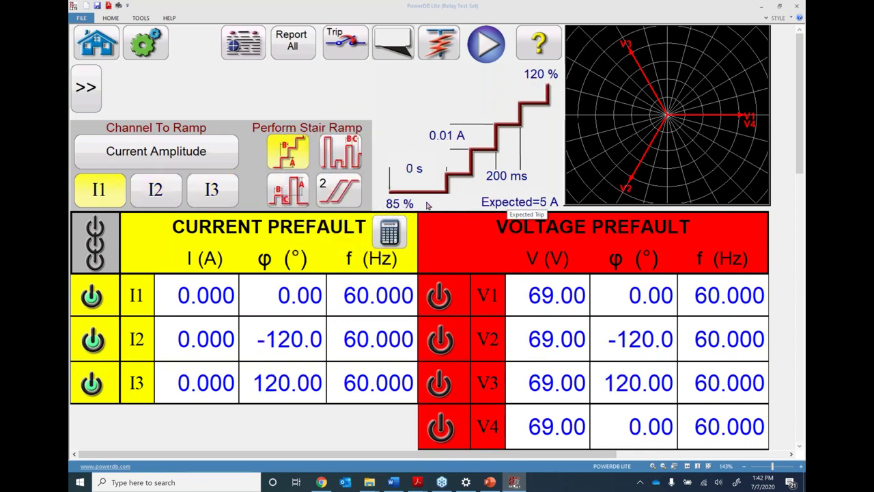
{"action": "left_click", "coordinate": [399, 203]}
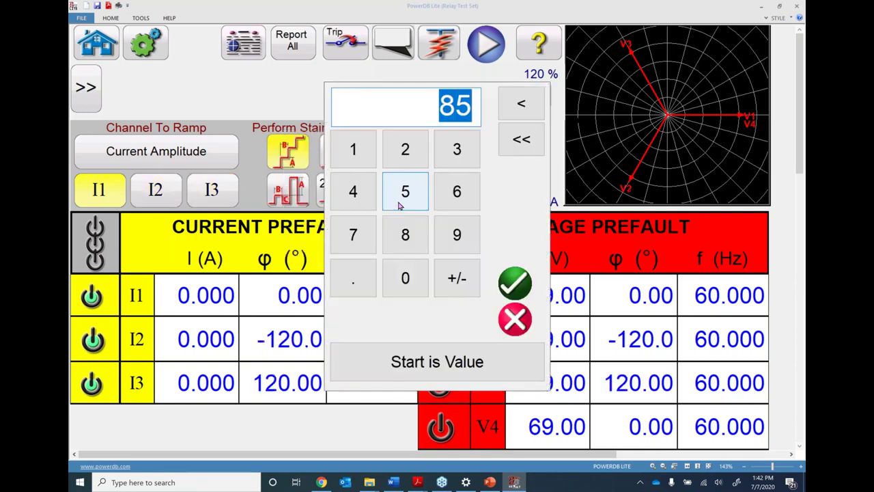
{"action": "left_click", "coordinate": [422, 364]}
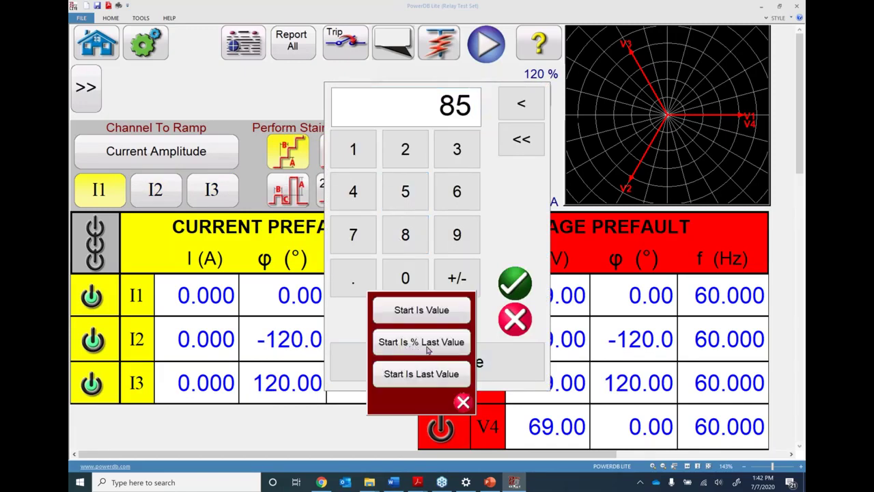
{"action": "left_click", "coordinate": [427, 384]}
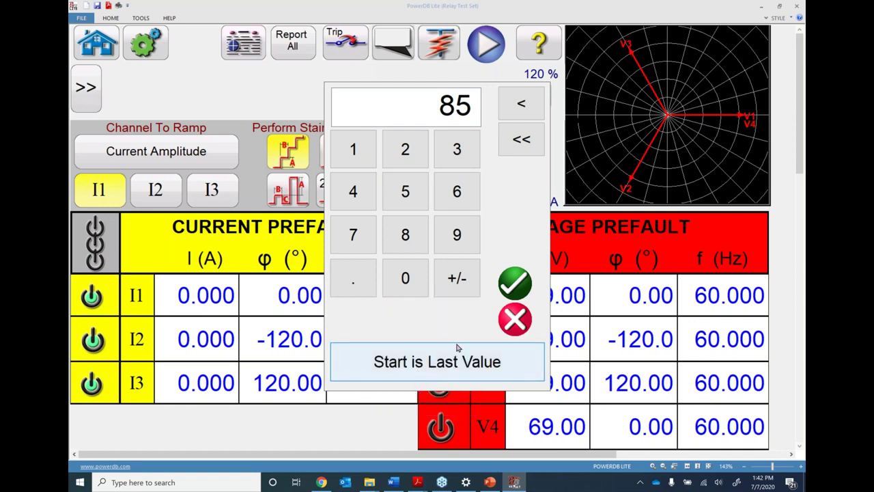
{"action": "left_click", "coordinate": [515, 283]}
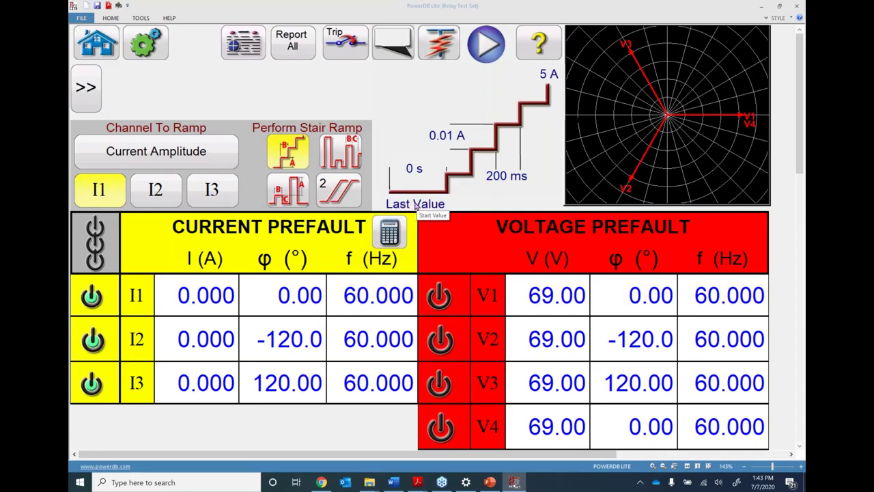
Set the second ramp's stop value to 1 A and include I2 and I3 in the ramped channels
{"action": "left_click", "coordinate": [544, 74]}
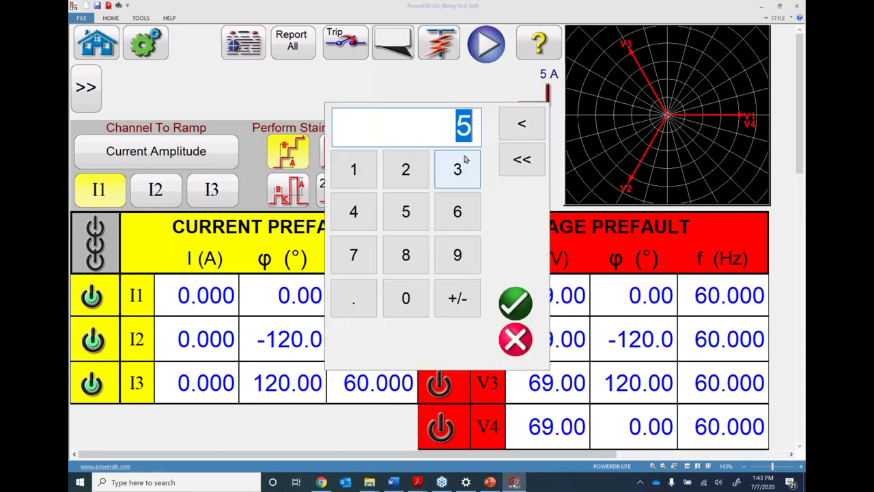
{"action": "left_click", "coordinate": [354, 168]}
{"action": "left_click", "coordinate": [516, 303]}
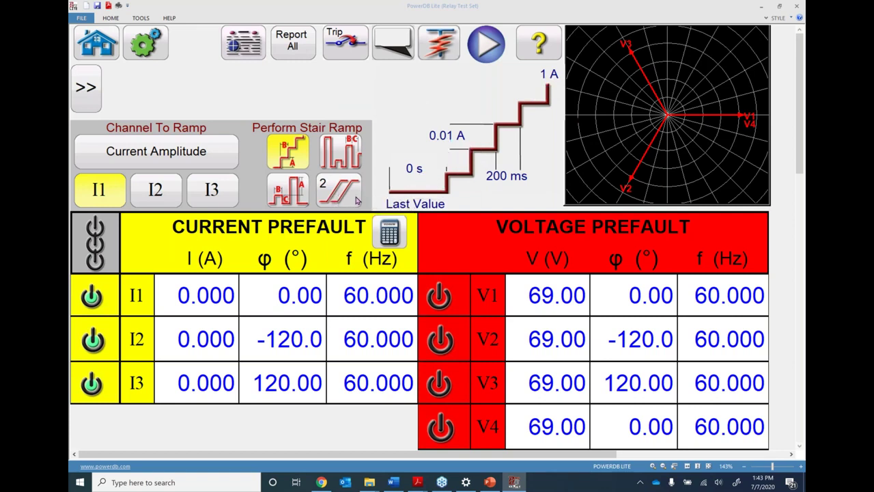
{"action": "left_click", "coordinate": [154, 199]}
{"action": "left_click", "coordinate": [200, 191]}
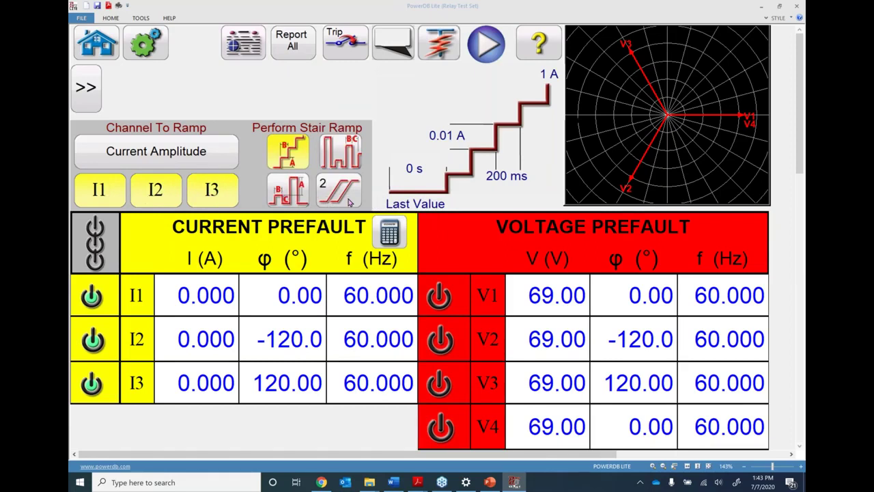
Return to the first ramp and set the prefault current to 1 A on all three phases
{"action": "left_click", "coordinate": [346, 202]}
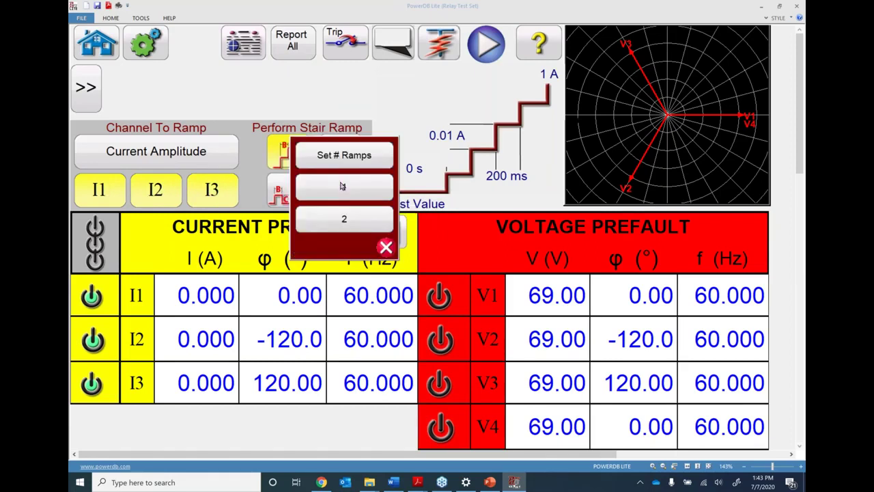
{"action": "left_click", "coordinate": [345, 186]}
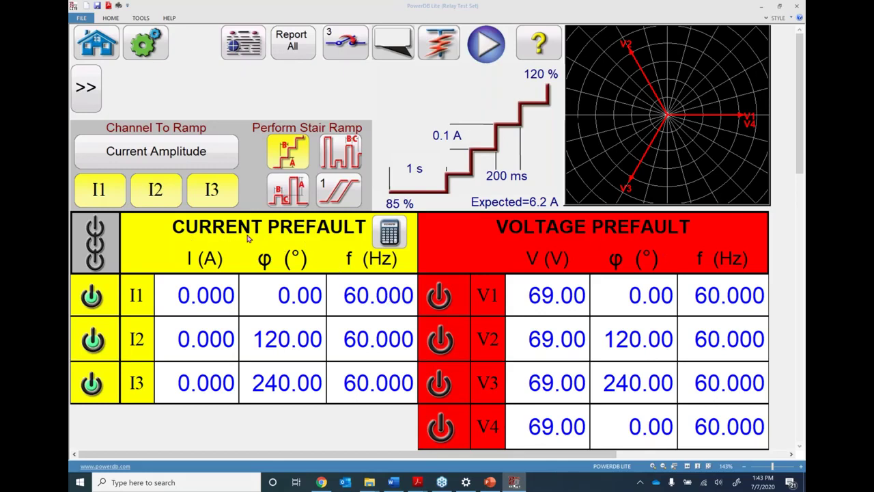
{"action": "left_click", "coordinate": [196, 292]}
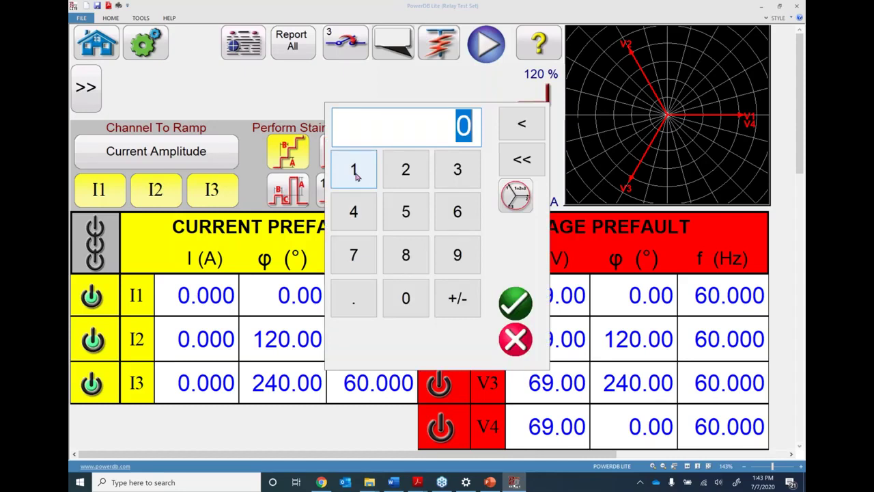
{"action": "left_click", "coordinate": [354, 170]}
{"action": "left_click", "coordinate": [516, 196]}
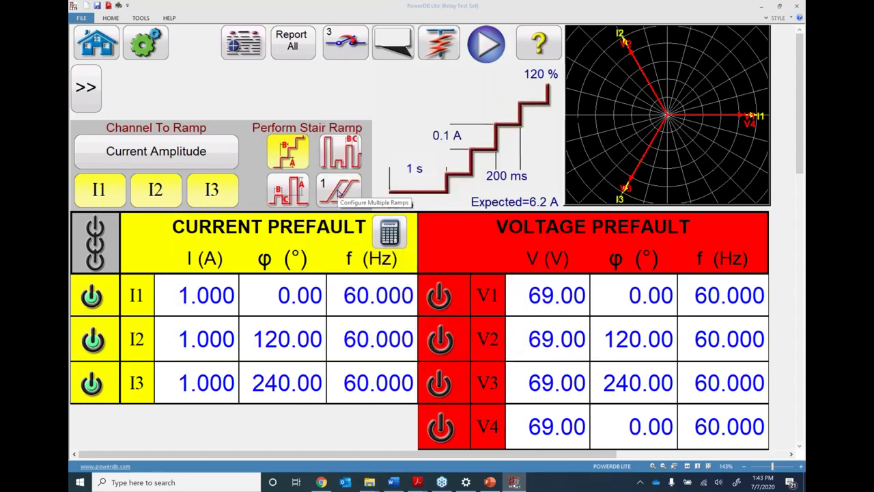
Set the prefault time of the first stair ramp to 5 s
{"action": "left_click", "coordinate": [412, 170]}
{"action": "left_click", "coordinate": [406, 211]}
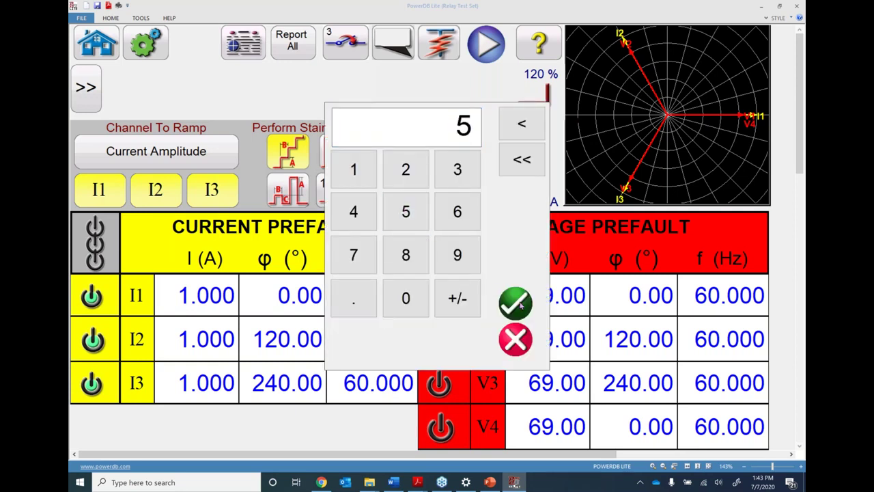
{"action": "left_click", "coordinate": [515, 302]}
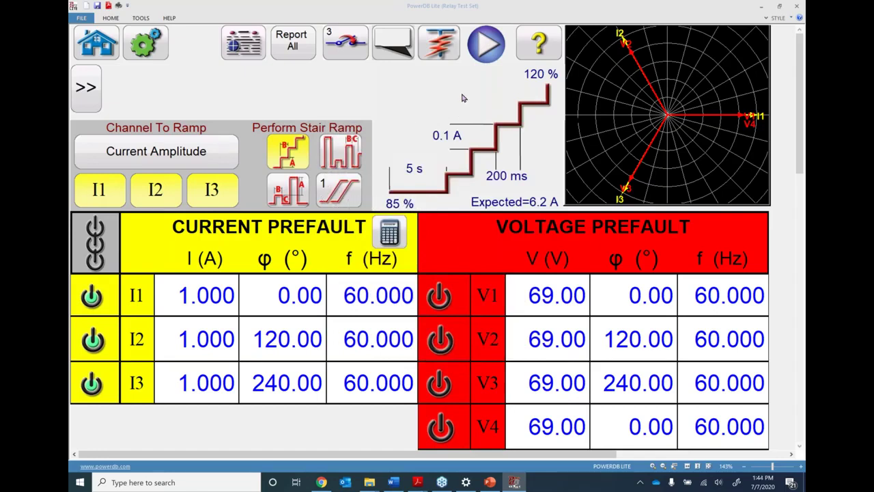
Run the two-ramp test, simulating a contact to end each ramp, and add the results to the report
{"action": "left_click", "coordinate": [489, 55]}
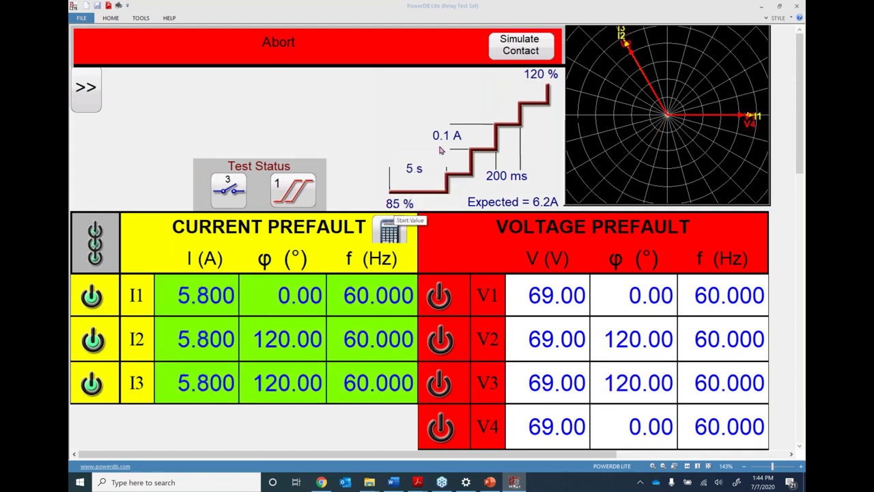
{"action": "left_click", "coordinate": [518, 54]}
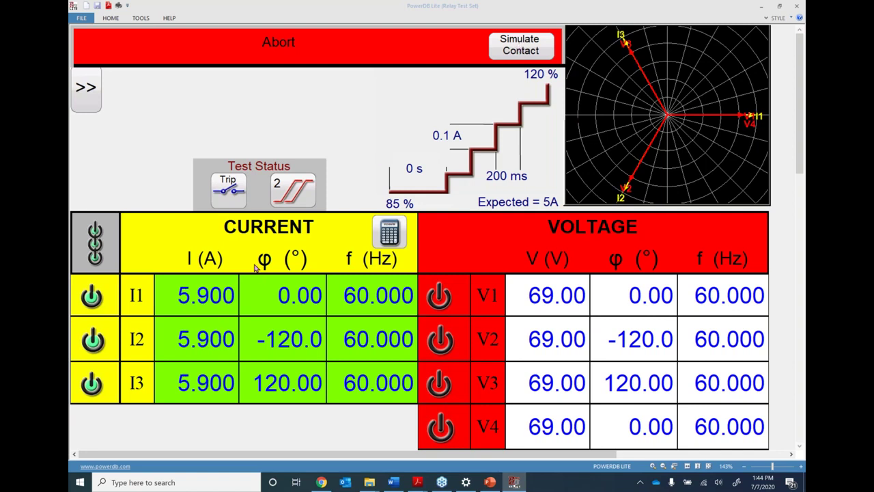
{"action": "left_click", "coordinate": [521, 51]}
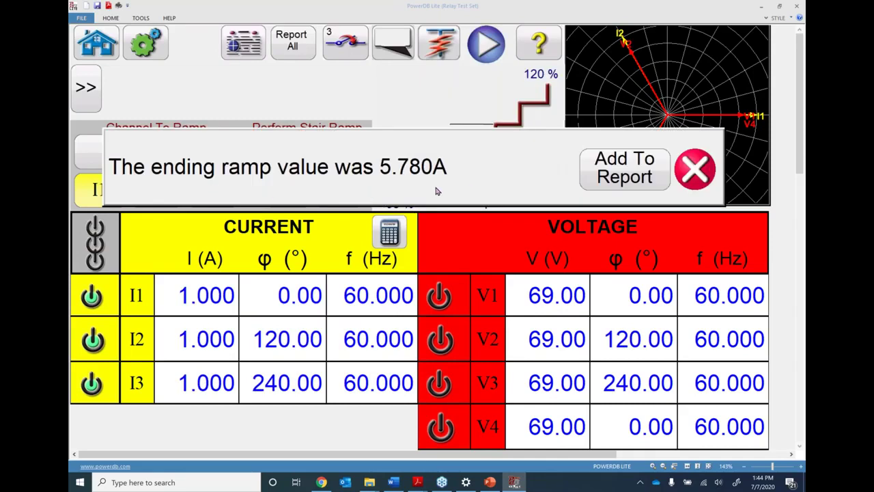
{"action": "left_click", "coordinate": [613, 171]}
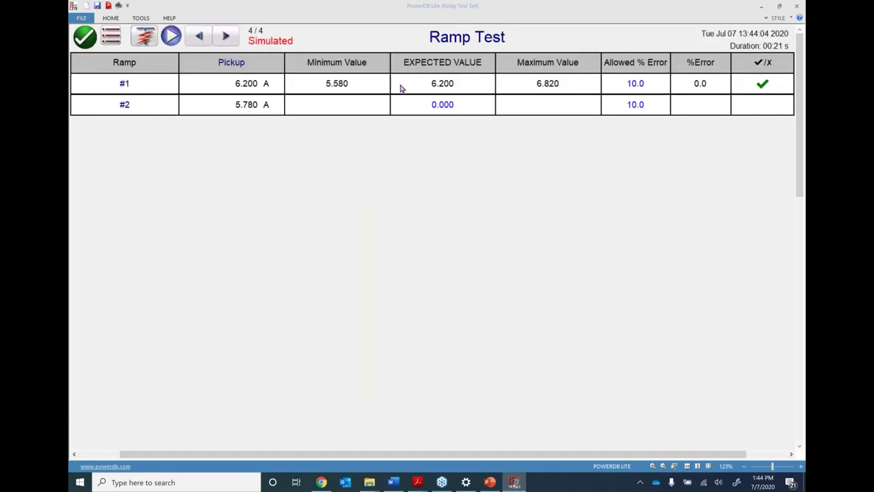
Set the expected value of ramp #2 in the report to 5.7
{"action": "left_click", "coordinate": [442, 104]}
{"action": "type", "text": "5.7"}
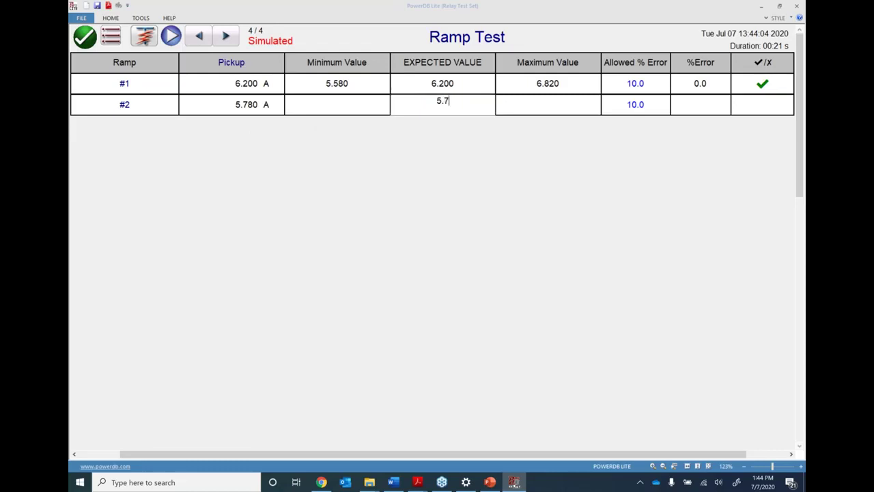
{"action": "key", "text": "Return"}
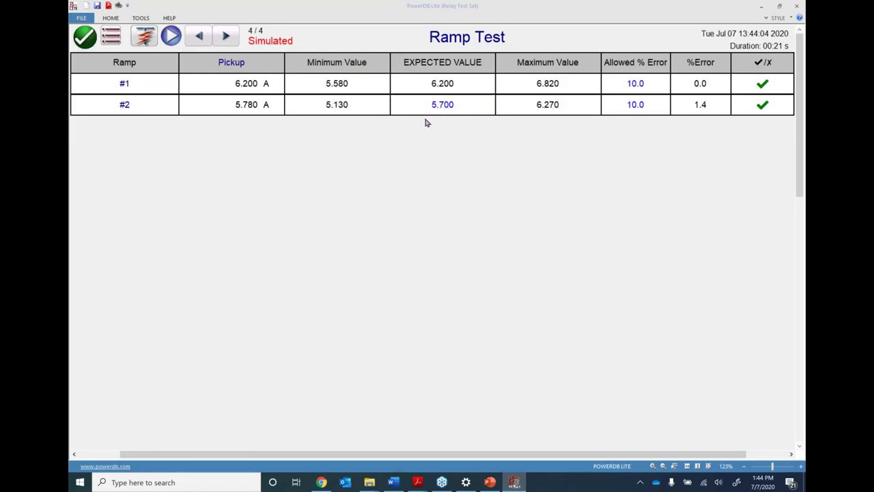
Rename the report's ramp #1 as Pickup and ramp #2 as Dropout, and accept the report
{"action": "left_click", "coordinate": [125, 84]}
{"action": "type", "text": "Pickup"}
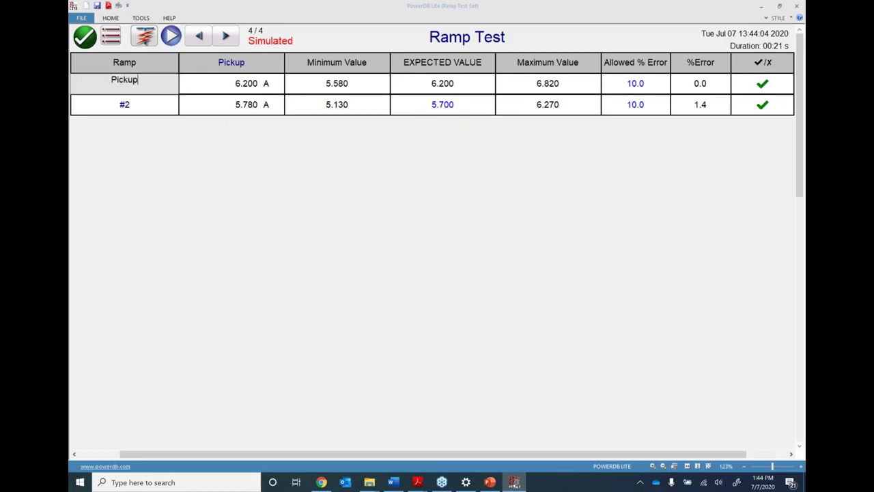
{"action": "key", "text": "Return"}
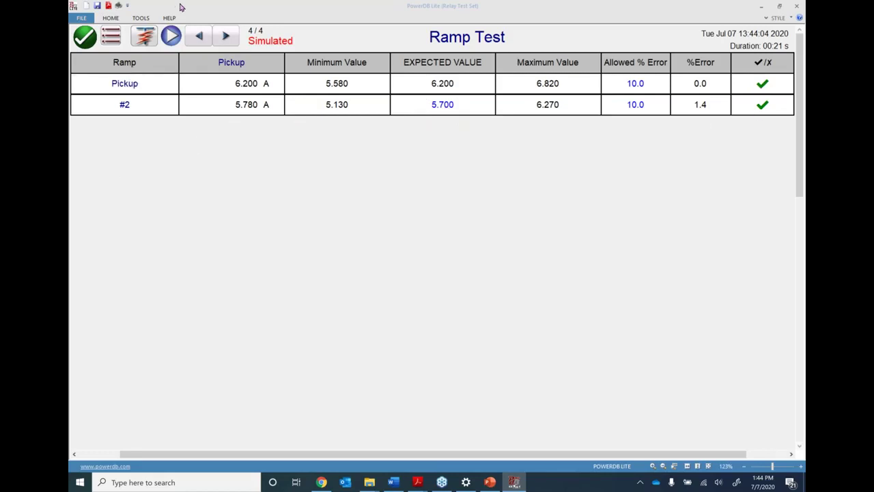
{"action": "left_click", "coordinate": [126, 99]}
{"action": "type", "text": "Dropout"}
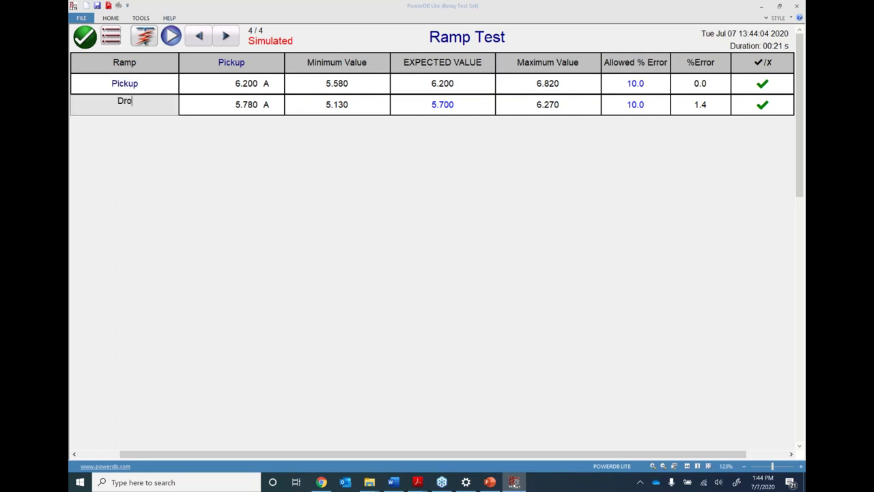
{"action": "key", "text": "Return"}
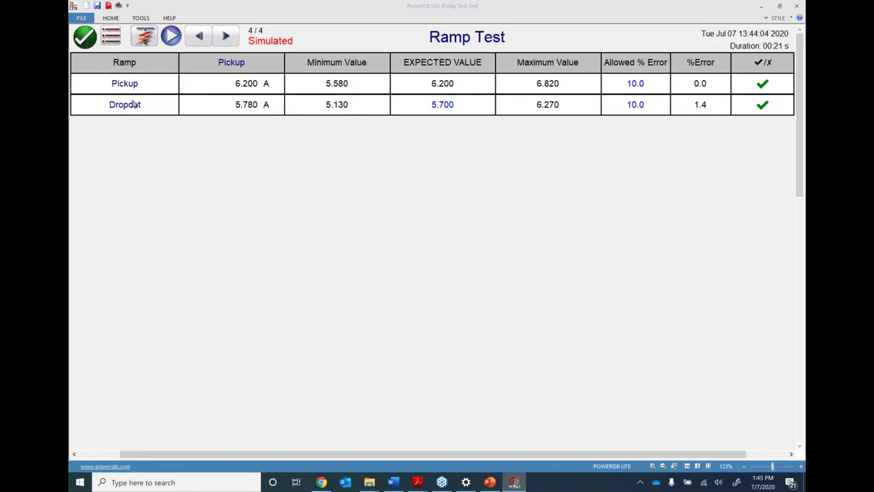
{"action": "left_click", "coordinate": [84, 37]}
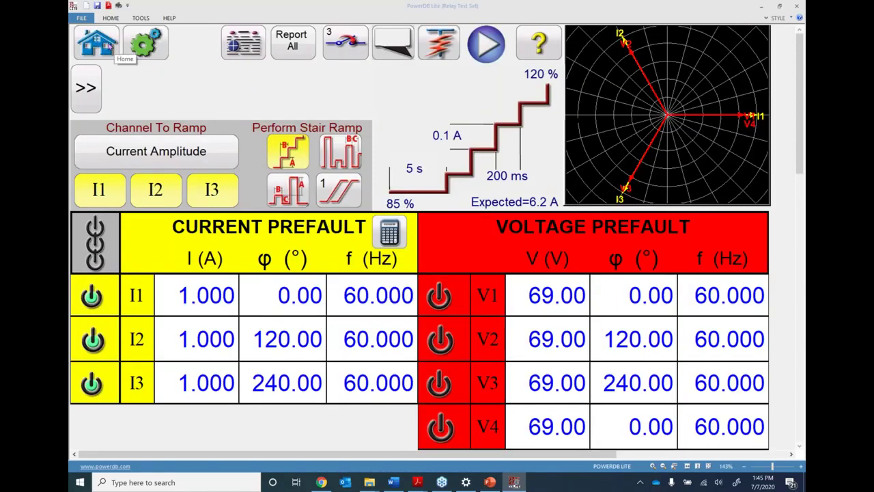
Leave the current ramp test and open the Advanced Ramp Test
{"action": "left_click", "coordinate": [111, 45]}
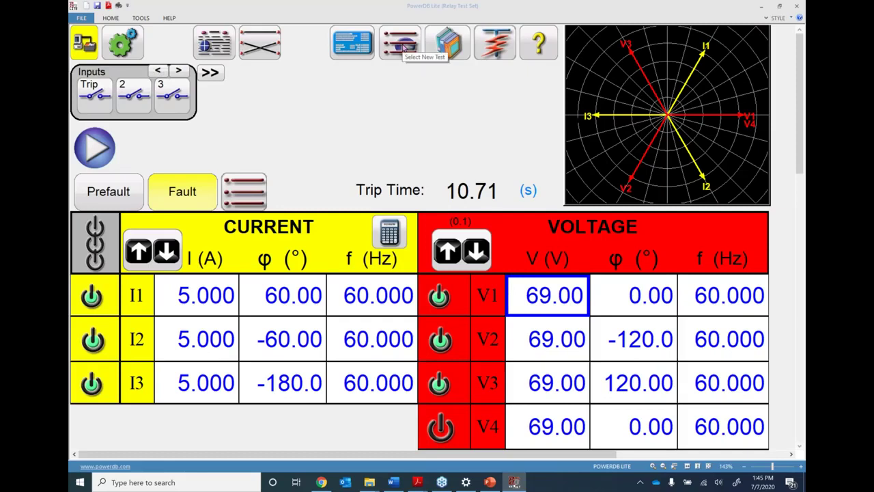
{"action": "left_click", "coordinate": [404, 46]}
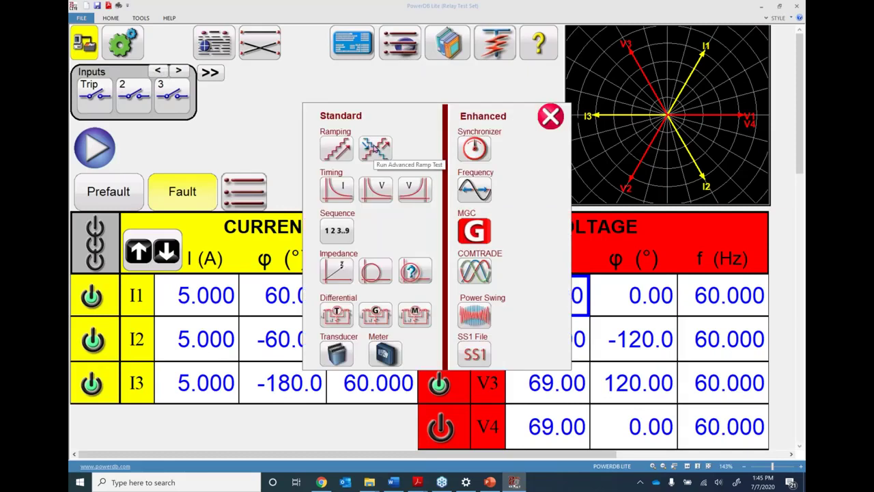
{"action": "left_click", "coordinate": [343, 145]}
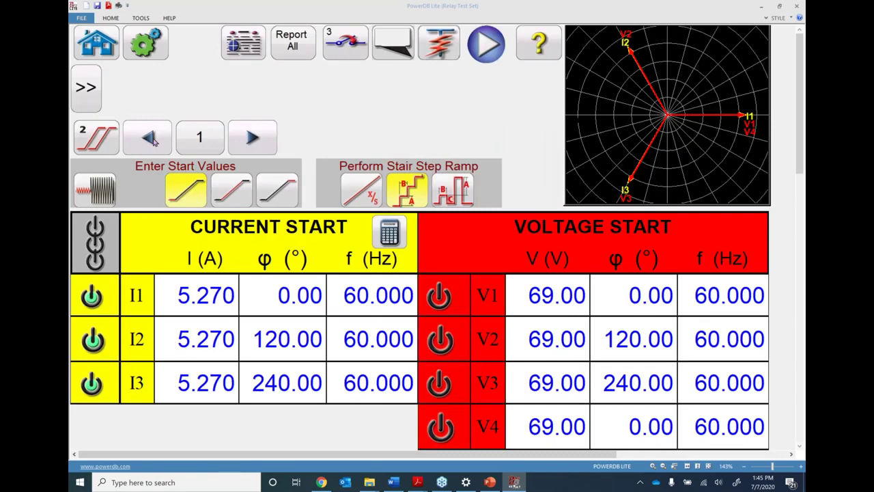
Reduce the number of ramps to 1, confirming the deletion of the extra ramp
{"action": "left_click", "coordinate": [104, 135]}
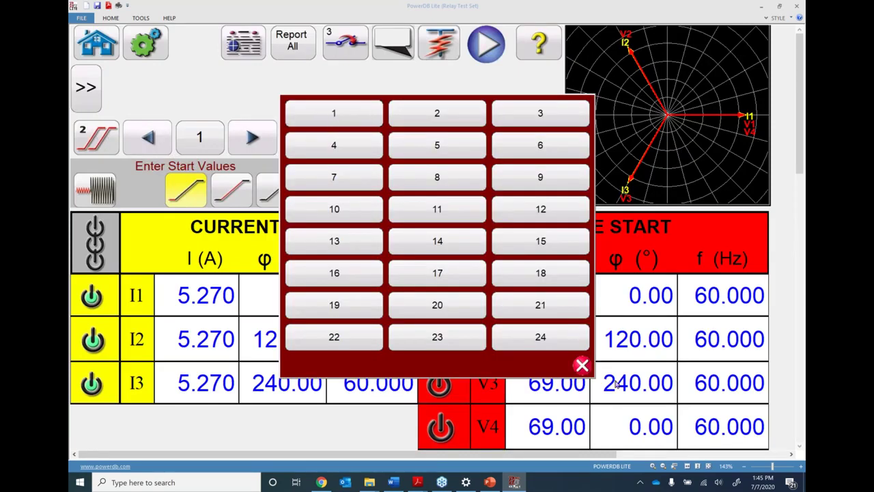
{"action": "left_click", "coordinate": [581, 365]}
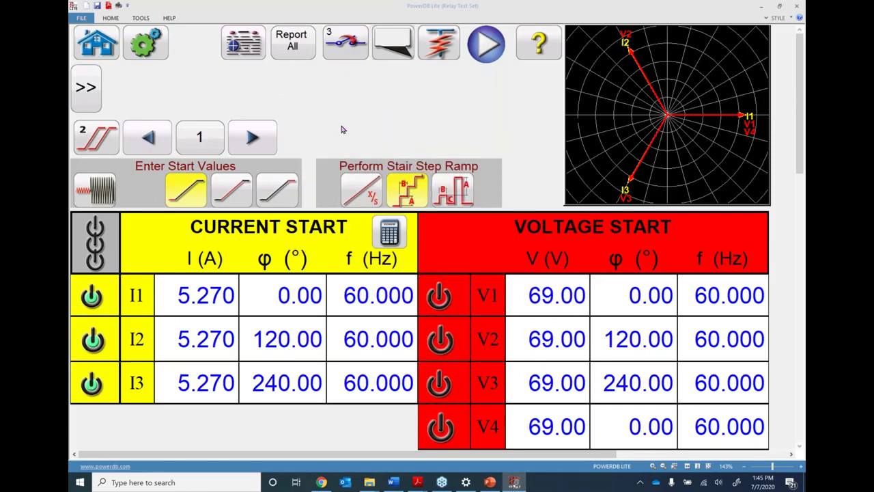
{"action": "left_click", "coordinate": [97, 140]}
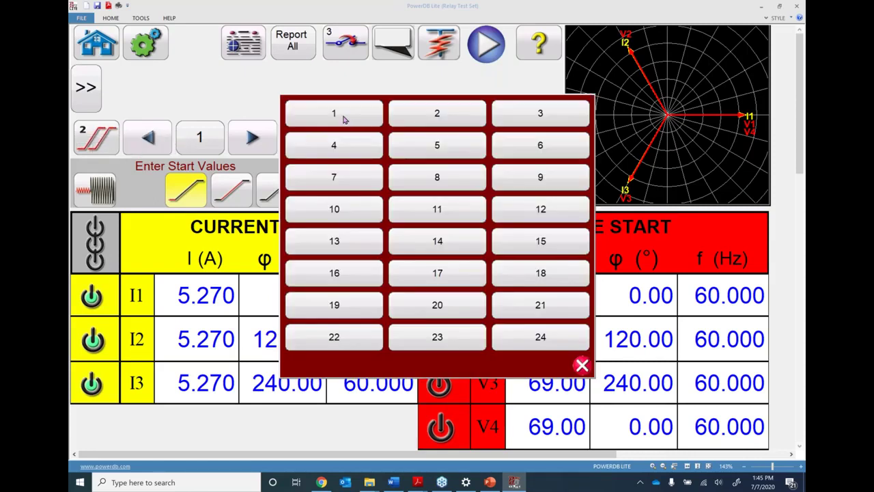
{"action": "left_click", "coordinate": [344, 120]}
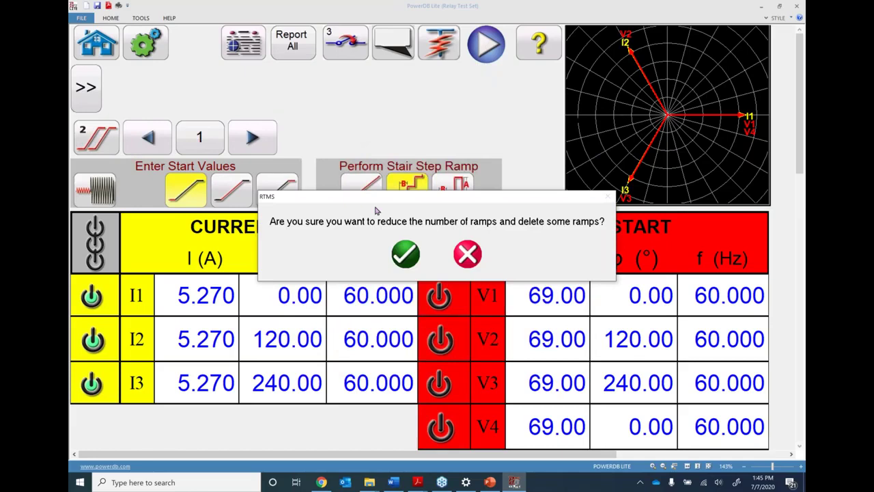
{"action": "left_click", "coordinate": [405, 254]}
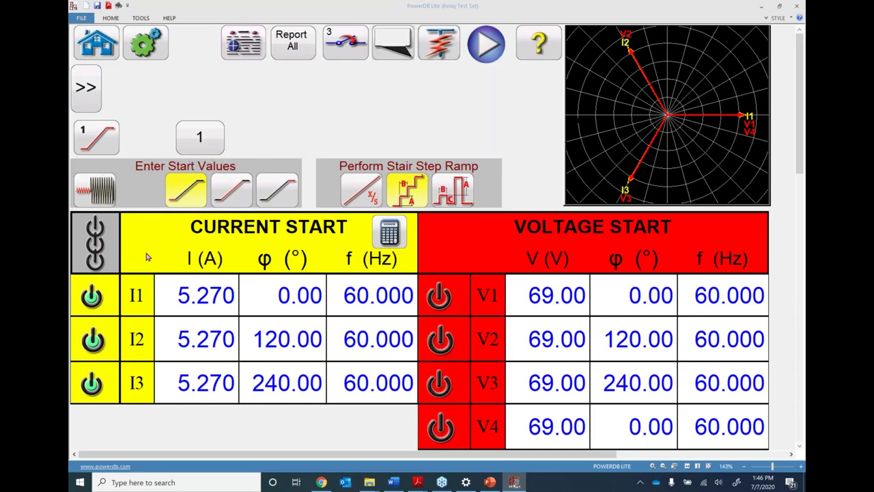
Examine the ramp's prefault, start, increment and end values in turn
{"action": "left_click", "coordinate": [97, 188]}
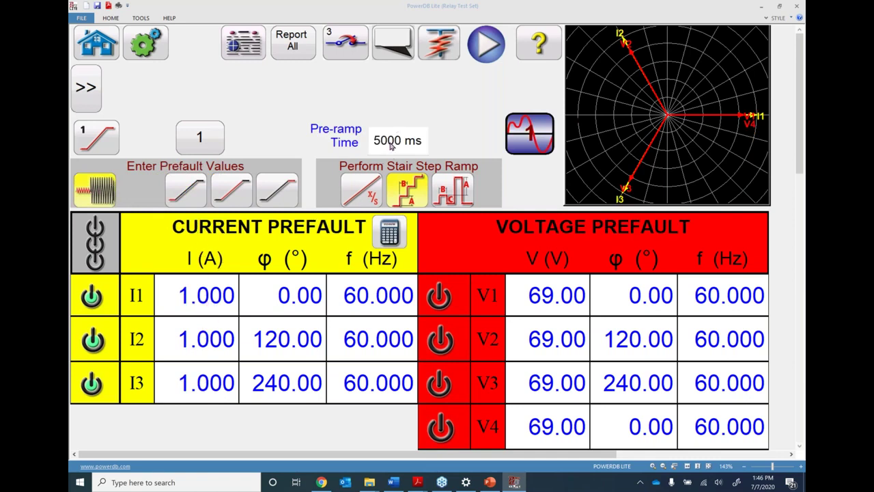
{"action": "left_click", "coordinate": [192, 195]}
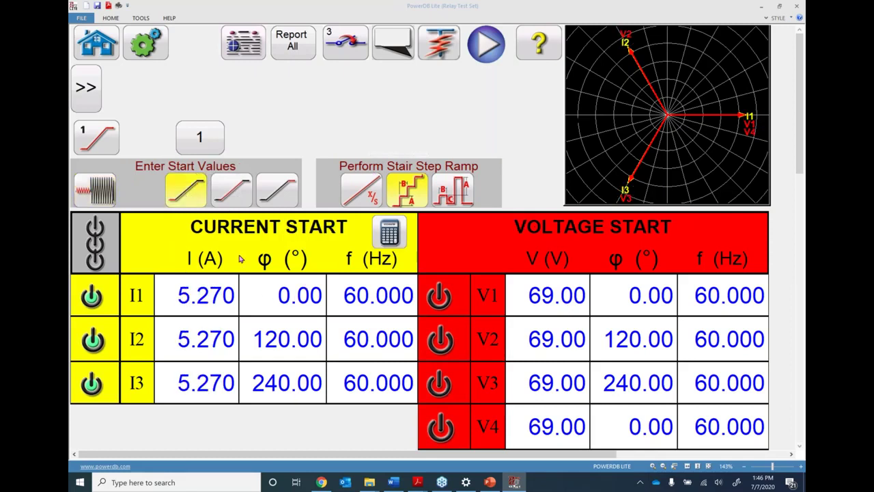
{"action": "left_click", "coordinate": [231, 196]}
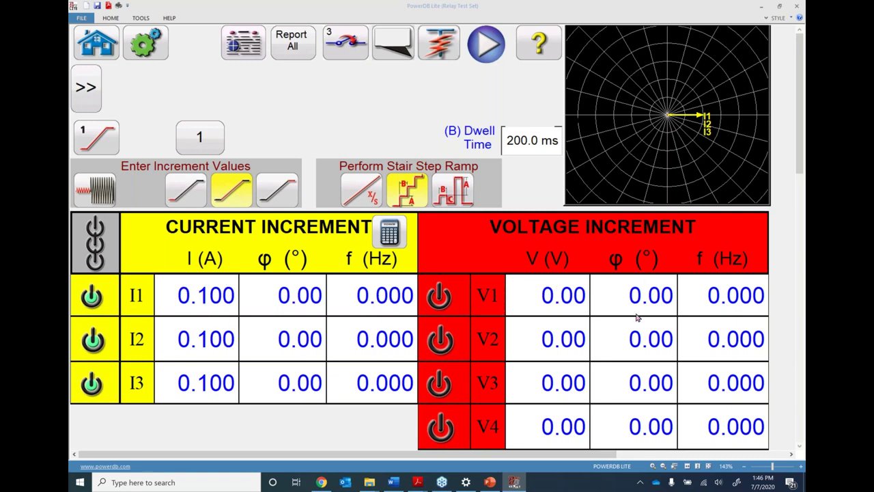
{"action": "left_click", "coordinate": [276, 193]}
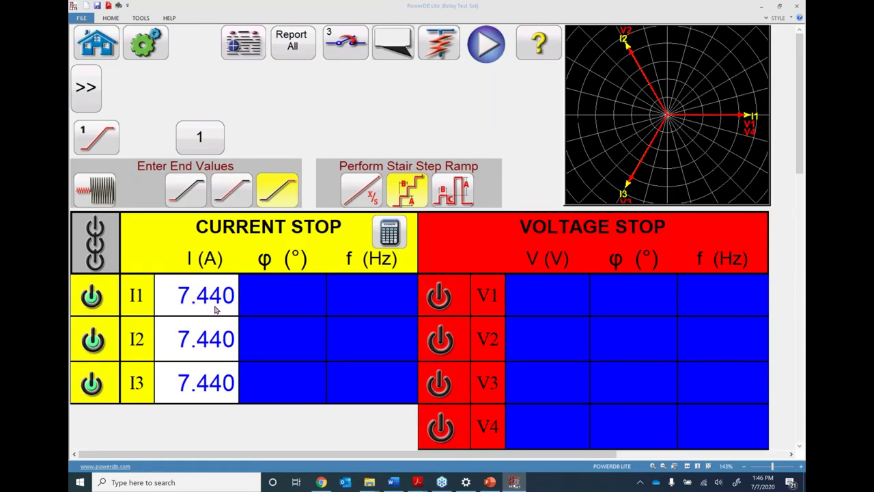
Set the current increment of the stair step ramp to 0.02 A on all three phases
{"action": "left_click", "coordinate": [233, 191]}
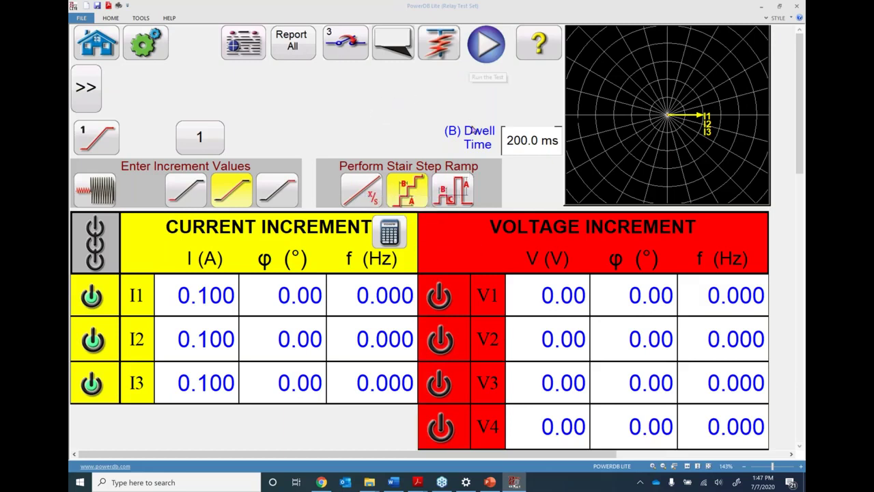
{"action": "left_click", "coordinate": [209, 302]}
{"action": "left_click", "coordinate": [403, 298]}
{"action": "left_click", "coordinate": [362, 305]}
{"action": "left_click", "coordinate": [388, 305]}
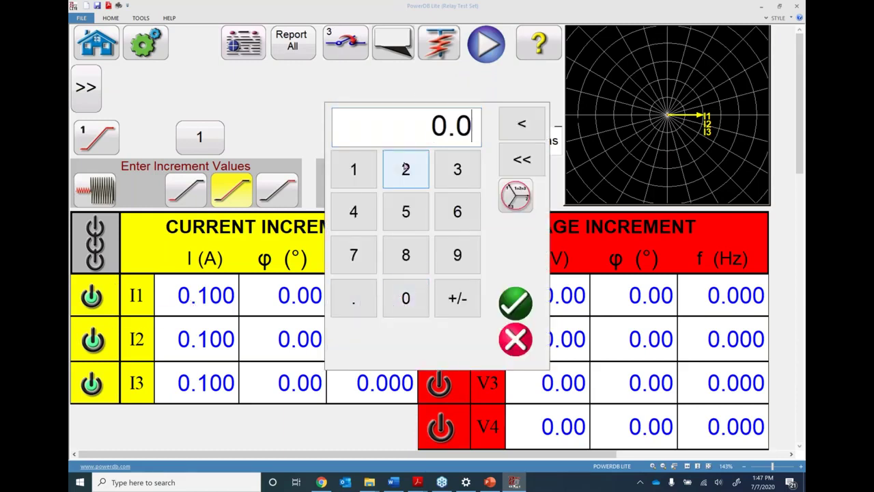
{"action": "left_click", "coordinate": [404, 168]}
{"action": "left_click", "coordinate": [508, 195]}
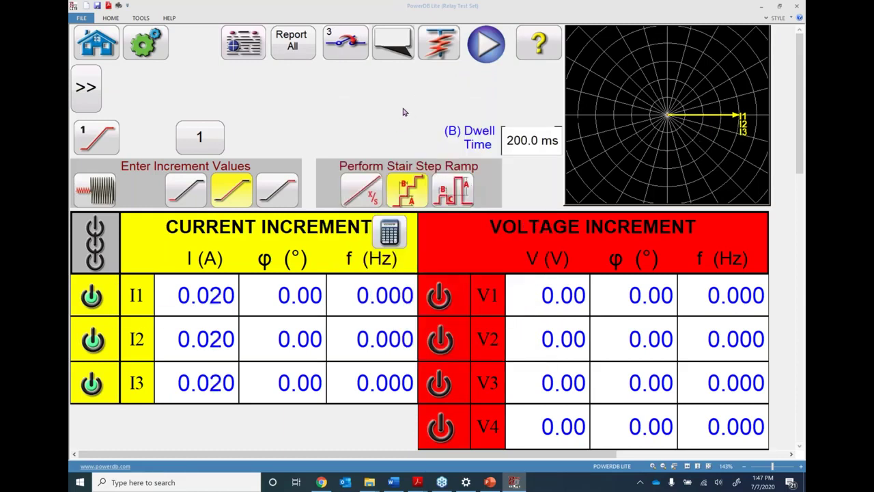
Run the advanced ramp test, simulate a contact to end the ramp, and add the result to the report
{"action": "left_click", "coordinate": [487, 47]}
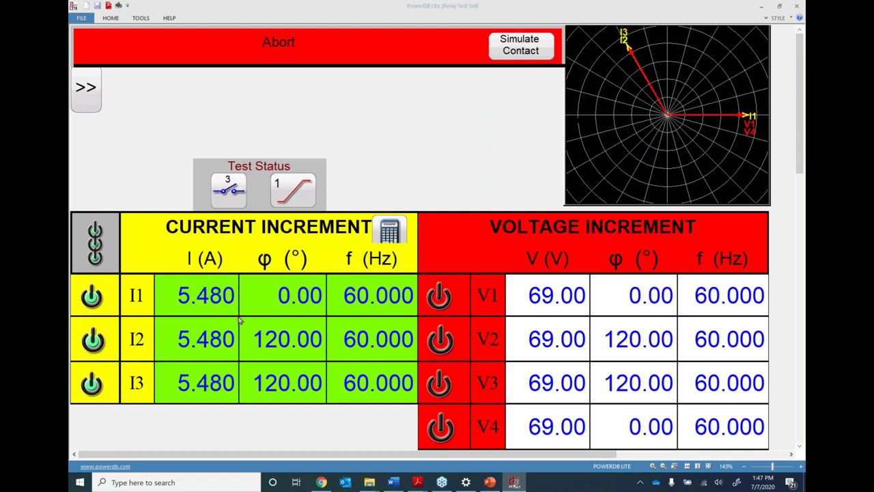
{"action": "left_click", "coordinate": [523, 48]}
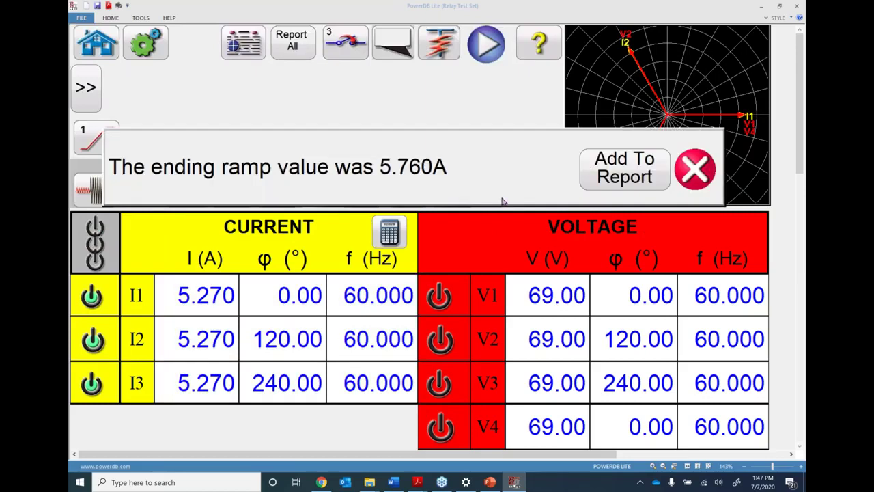
{"action": "left_click", "coordinate": [623, 169]}
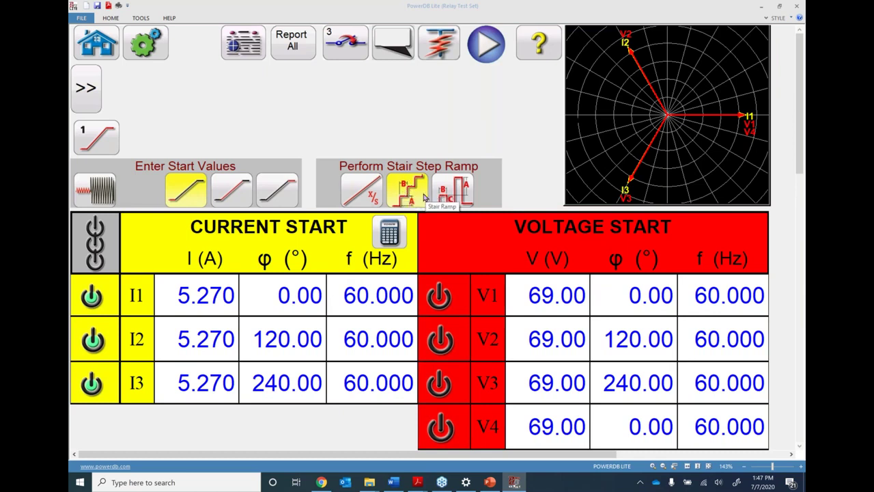
Switch the ramp type to Continuous Ramp and examine its prefault, start, increment and end values
{"action": "left_click", "coordinate": [360, 190]}
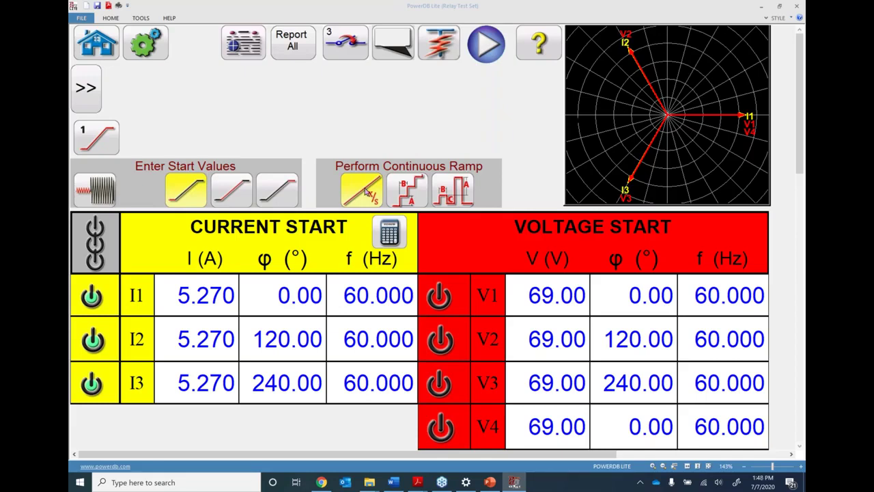
{"action": "left_click", "coordinate": [94, 191]}
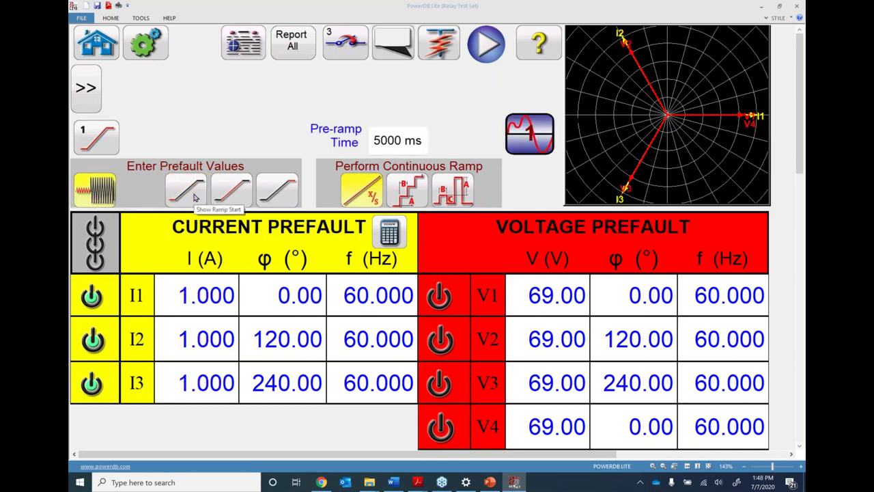
{"action": "left_click", "coordinate": [186, 192]}
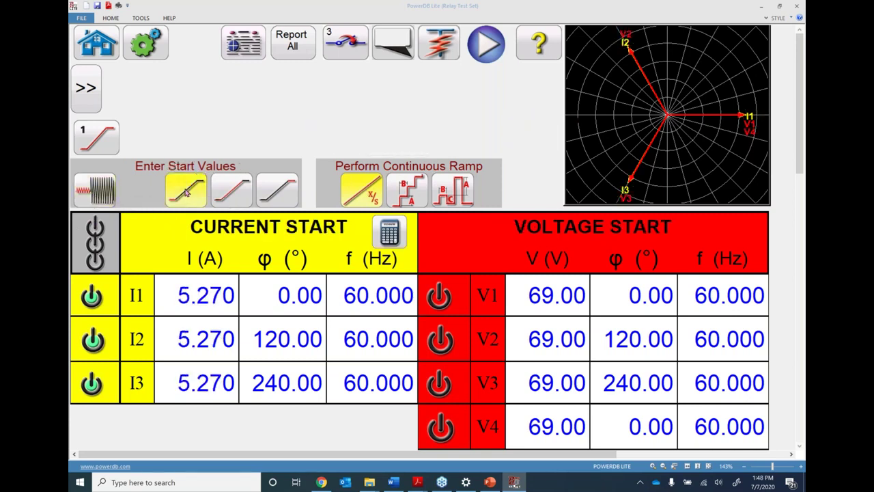
{"action": "left_click", "coordinate": [231, 193]}
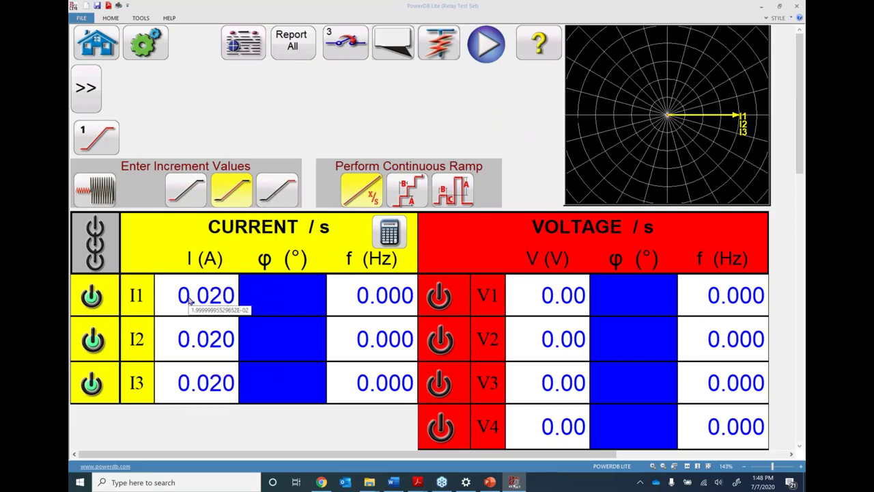
{"action": "left_click", "coordinate": [285, 197]}
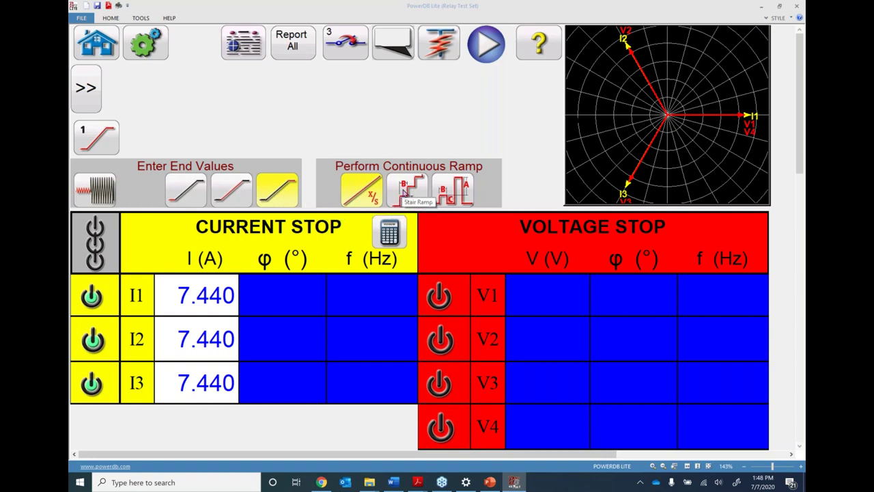
Switch the ramp type to Pulse Ramp and examine its prefault values, increment values and available data displays
{"action": "left_click", "coordinate": [453, 191]}
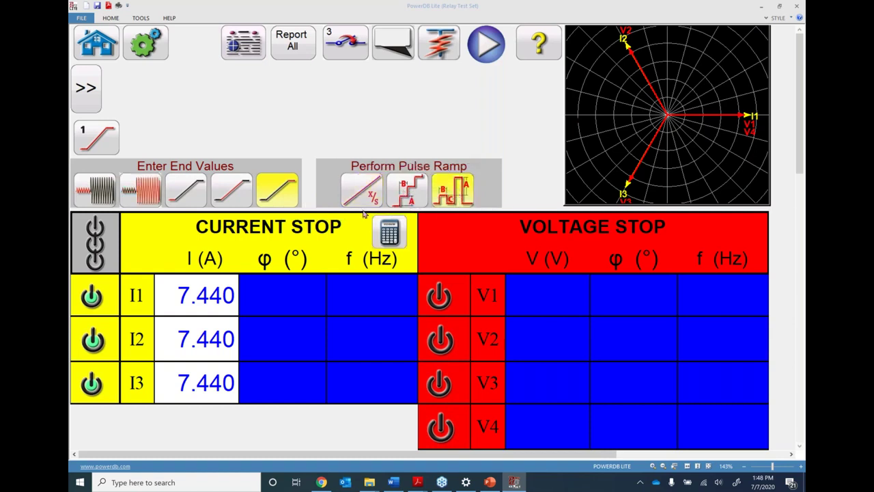
{"action": "left_click", "coordinate": [92, 200]}
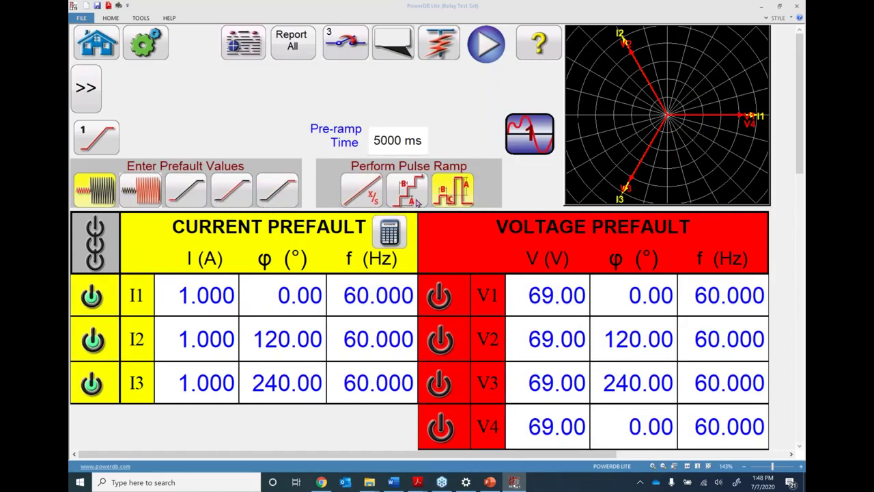
{"action": "left_click", "coordinate": [222, 196]}
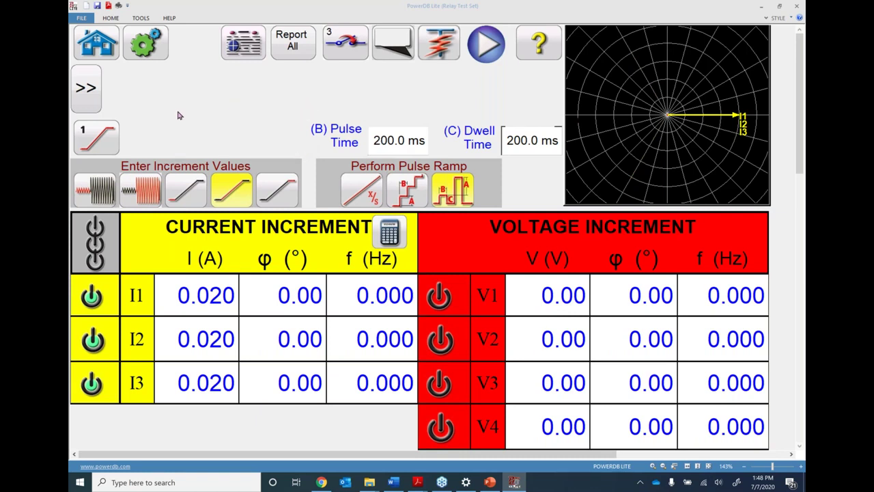
{"action": "left_click", "coordinate": [86, 96]}
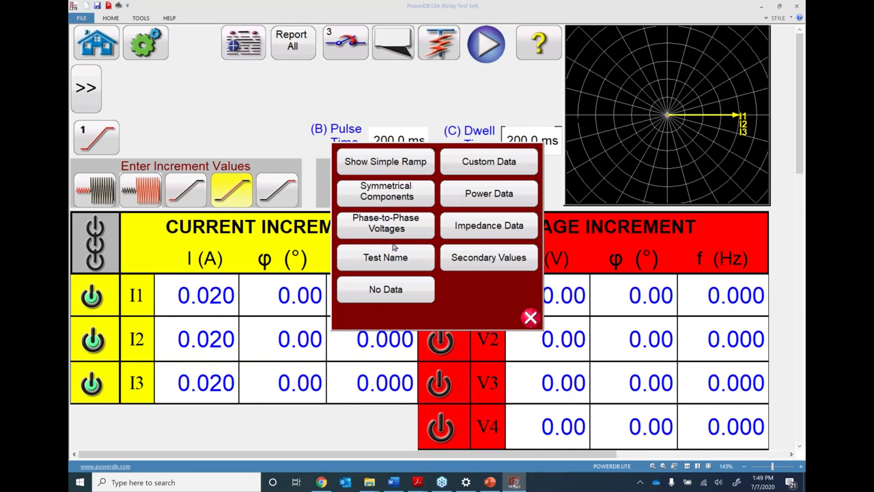
{"action": "left_click", "coordinate": [530, 317]}
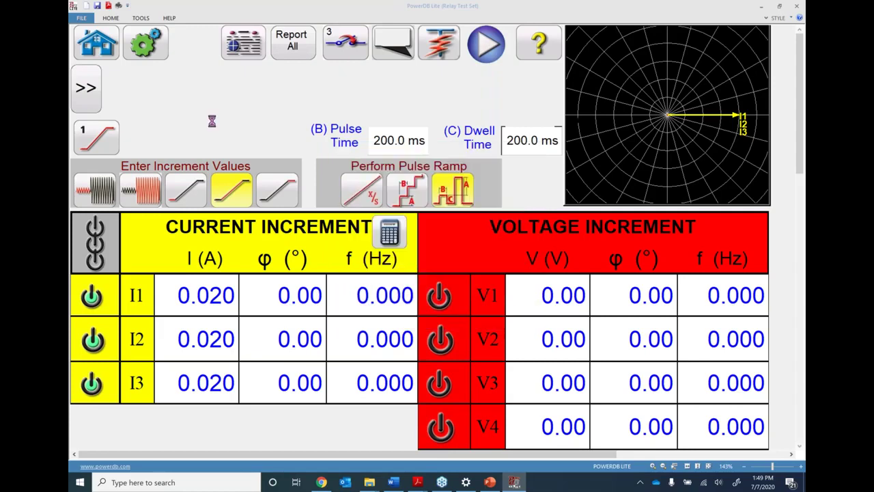
Return to the Stair Step Ramp start values and enable voltage channels V1, V2 and V3
{"action": "left_click", "coordinate": [400, 187]}
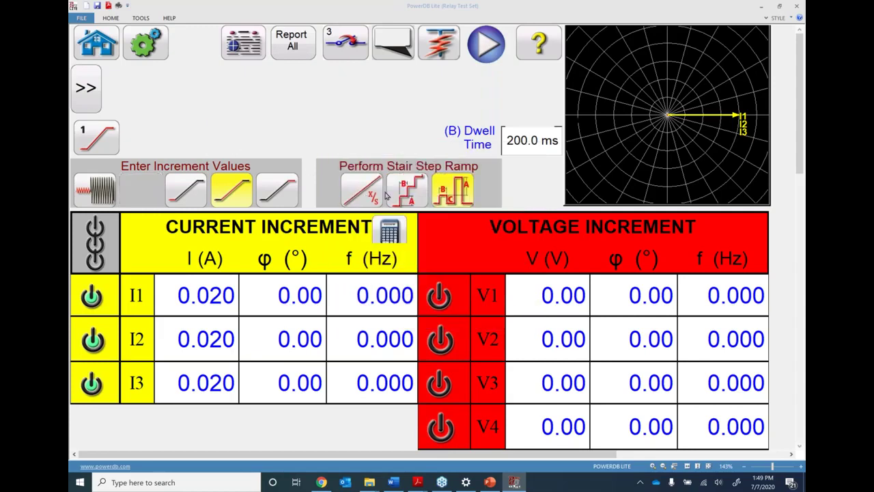
{"action": "left_click", "coordinate": [177, 193]}
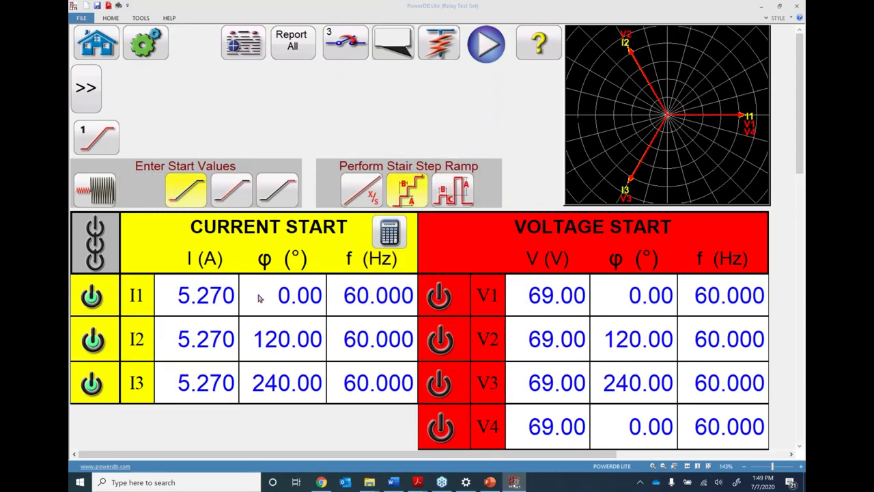
{"action": "left_click", "coordinate": [441, 295]}
{"action": "left_click", "coordinate": [441, 342]}
{"action": "left_click", "coordinate": [440, 382]}
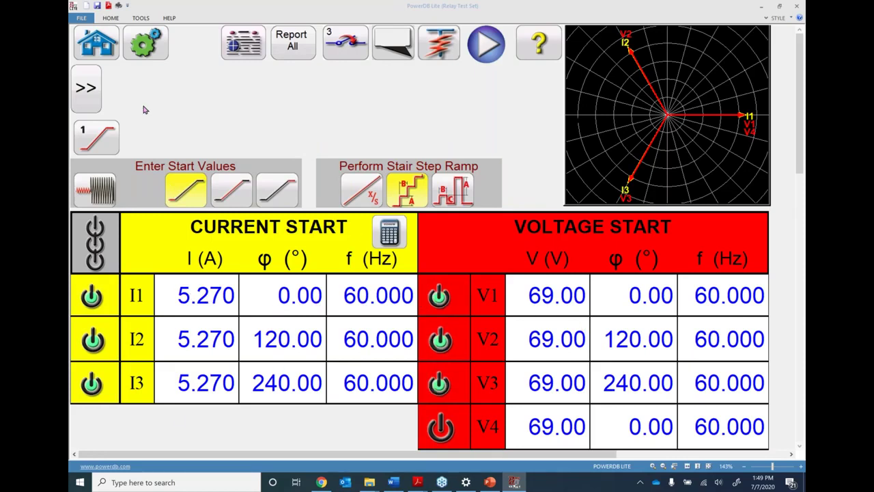
Display the phase-to-phase voltages, symmetrical components and impedance data in turn for the ramp's start values
{"action": "left_click", "coordinate": [87, 85]}
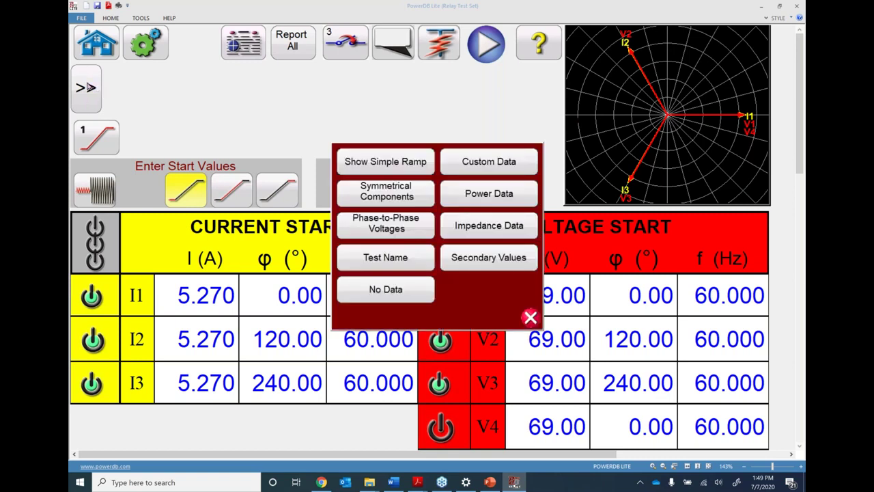
{"action": "left_click", "coordinate": [392, 230]}
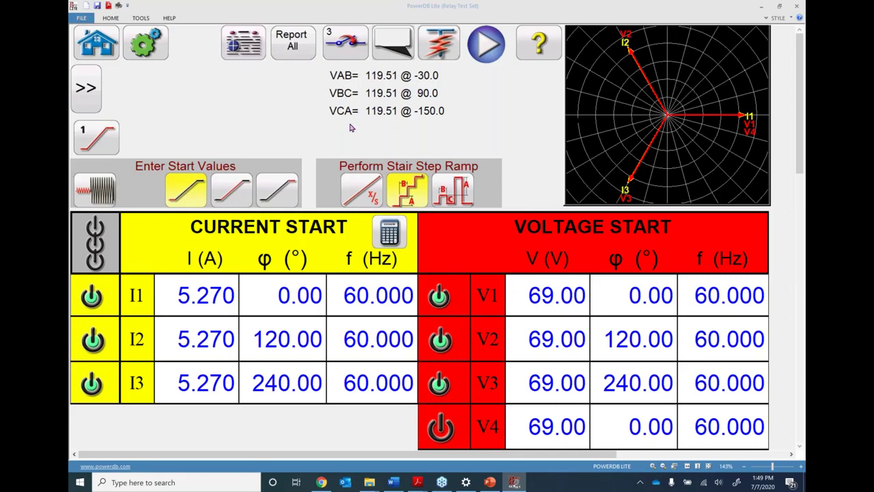
{"action": "left_click", "coordinate": [85, 90]}
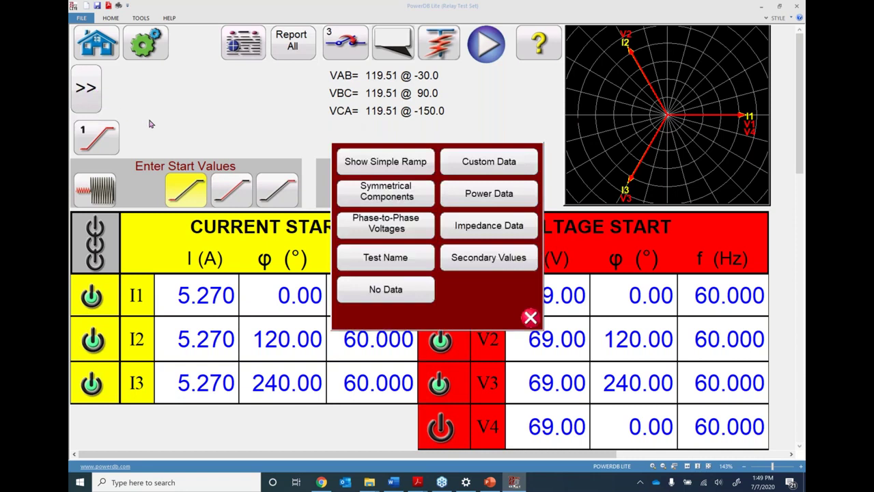
{"action": "left_click", "coordinate": [387, 193]}
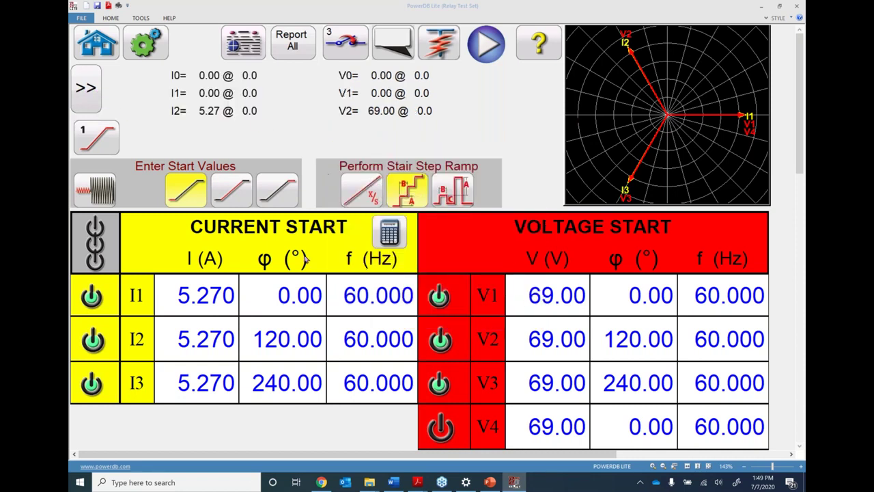
{"action": "left_click", "coordinate": [97, 86]}
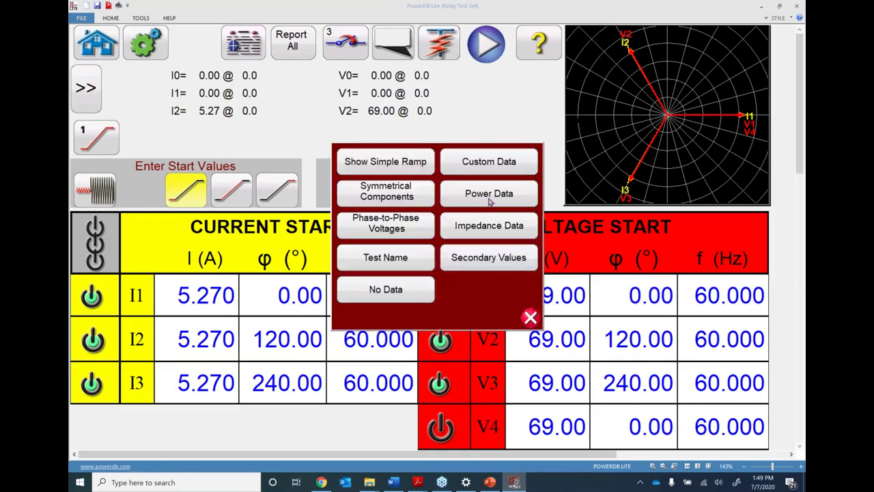
{"action": "left_click", "coordinate": [489, 227]}
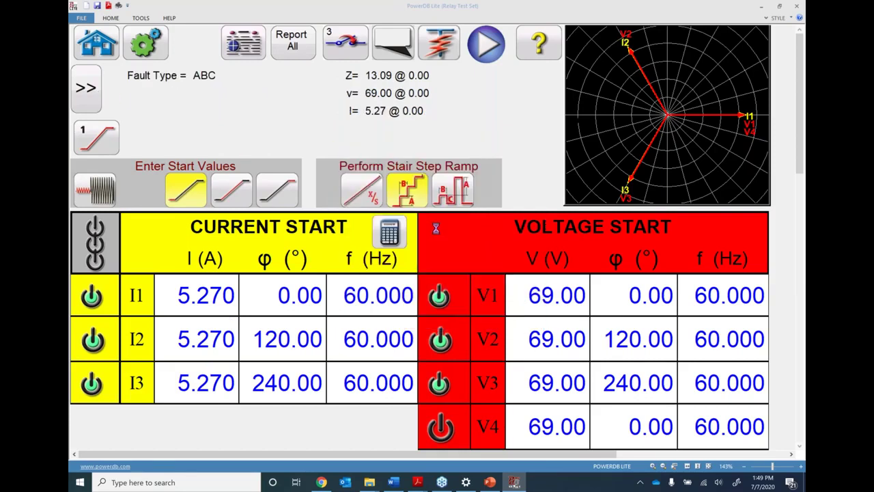
{"action": "left_click", "coordinate": [92, 104]}
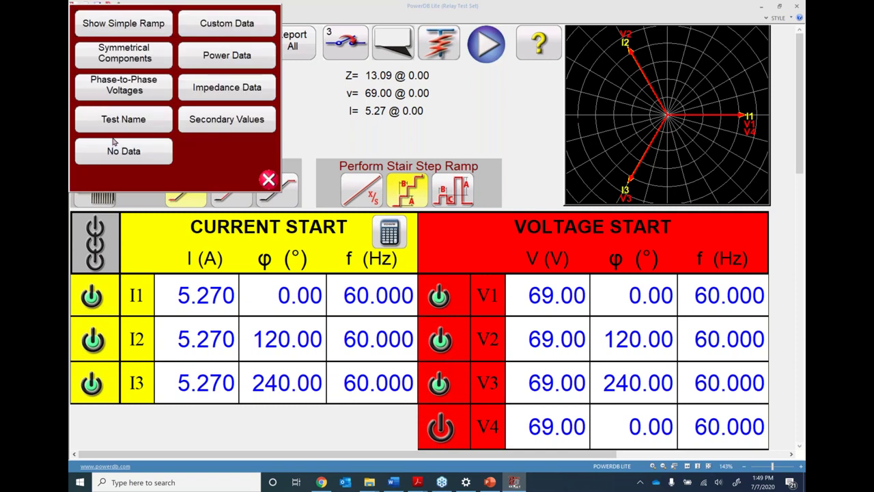
{"action": "left_click", "coordinate": [268, 179]}
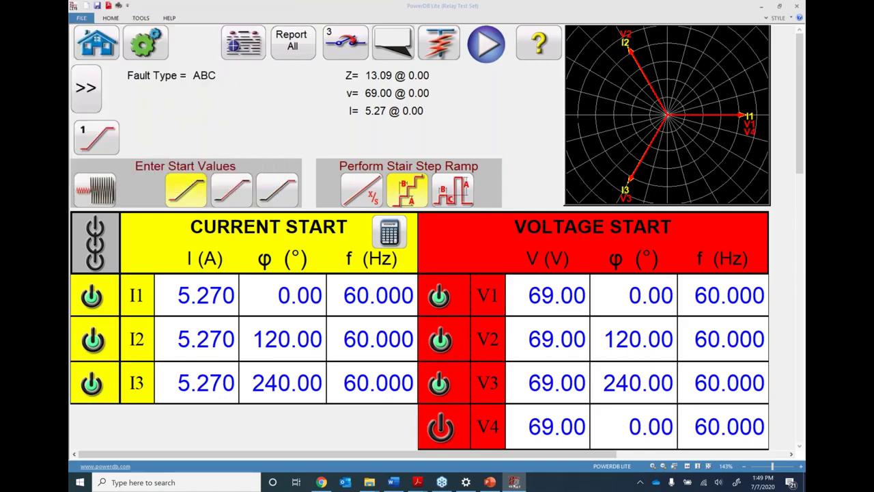
Return to the main manual test screen and examine its display mode options
{"action": "left_click", "coordinate": [102, 46]}
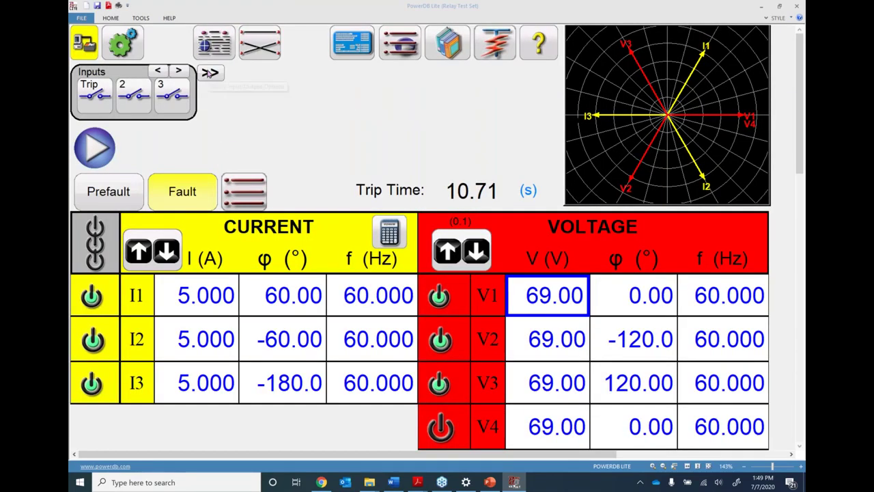
{"action": "left_click", "coordinate": [209, 73]}
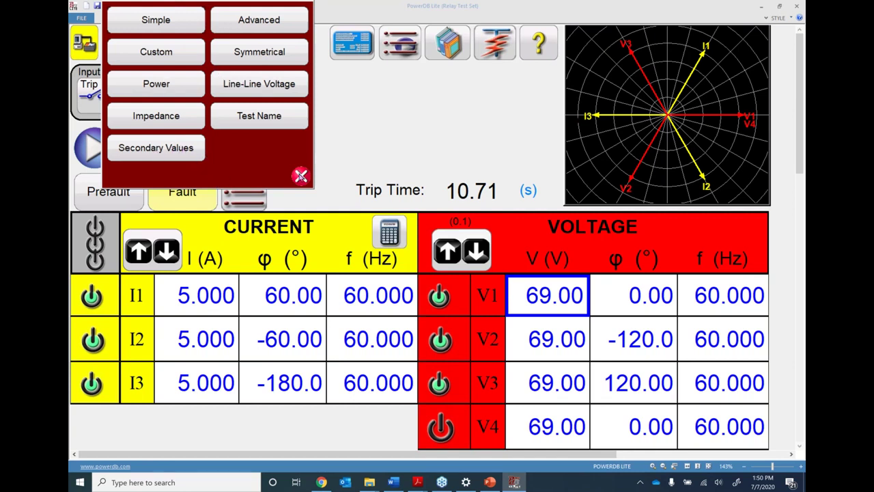
{"action": "left_click", "coordinate": [301, 175]}
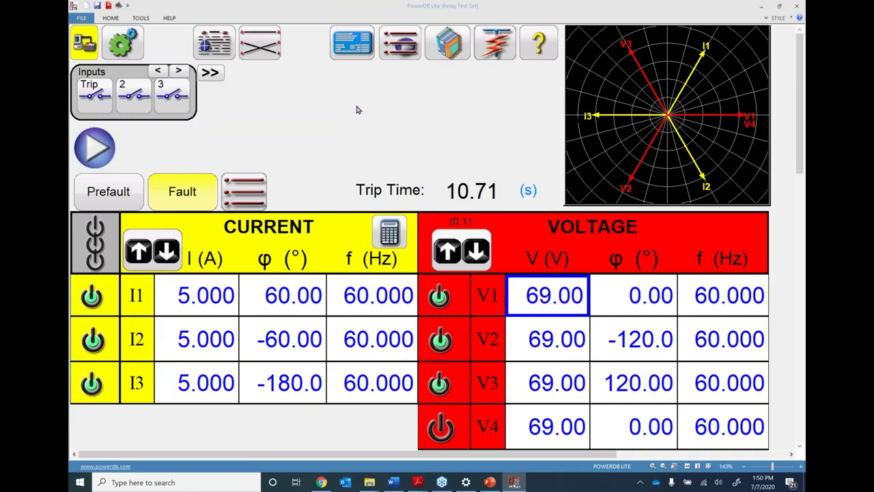
Start the standard current timing test and enable Electromechanical and Include Target And Seal-In Tests in its tolerance settings
{"action": "left_click", "coordinate": [393, 38]}
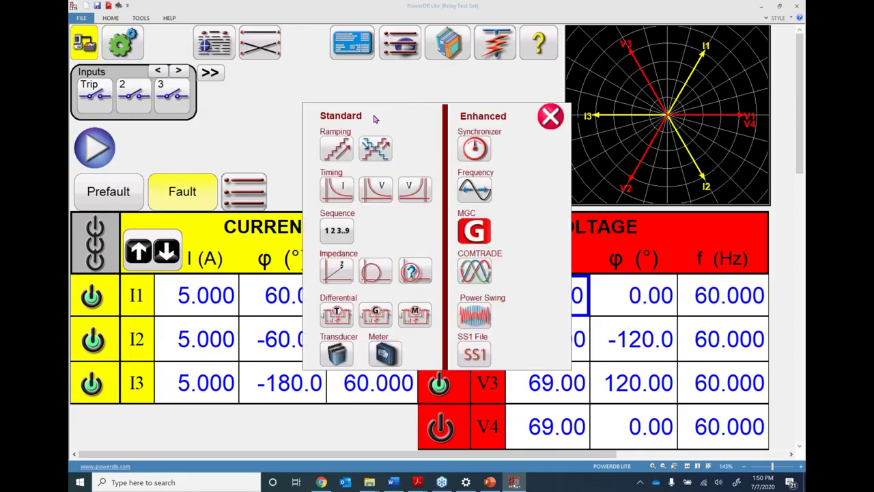
{"action": "left_click", "coordinate": [336, 196]}
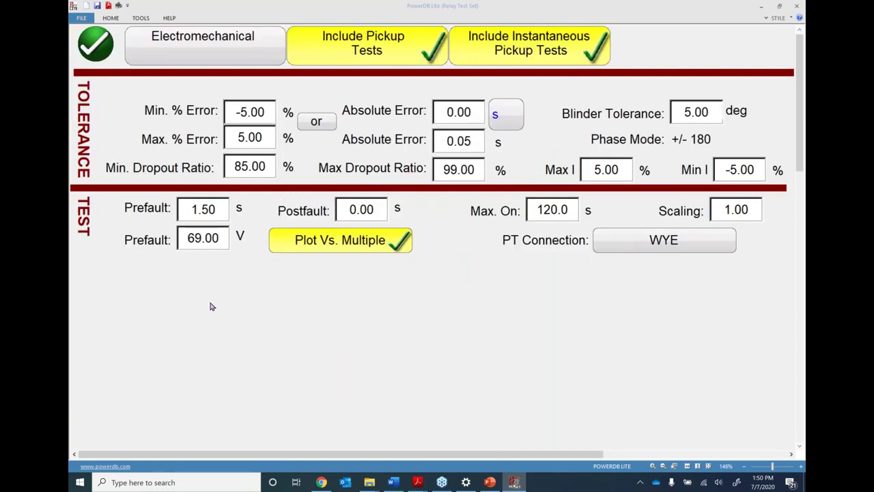
{"action": "left_click", "coordinate": [198, 53]}
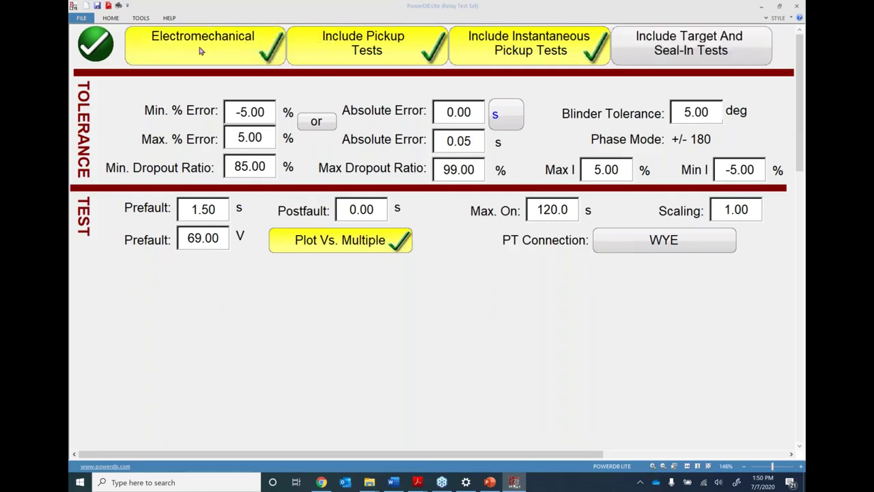
{"action": "left_click", "coordinate": [677, 57]}
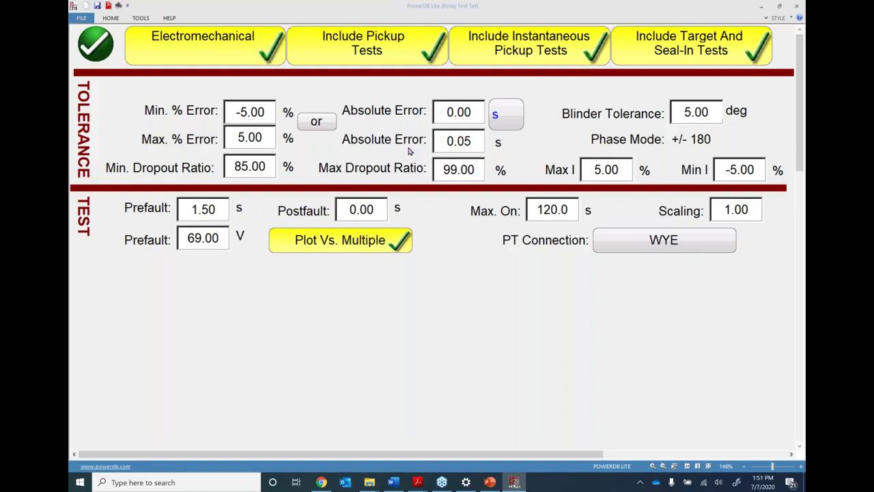
Try the alternative error condition and Plot Vs. Current, restore "or" and Plot Vs. Multiple, and accept the tolerance settings
{"action": "left_click", "coordinate": [319, 124]}
{"action": "left_click", "coordinate": [315, 125]}
{"action": "left_click", "coordinate": [333, 242]}
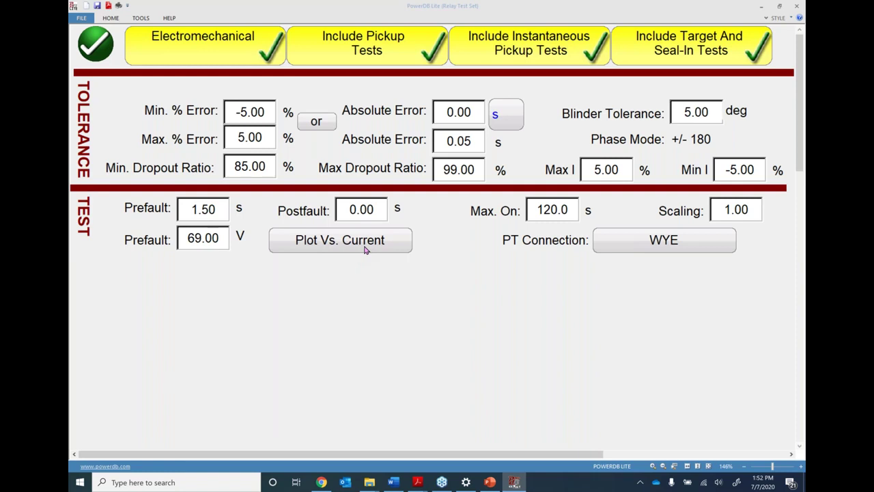
{"action": "left_click", "coordinate": [342, 244]}
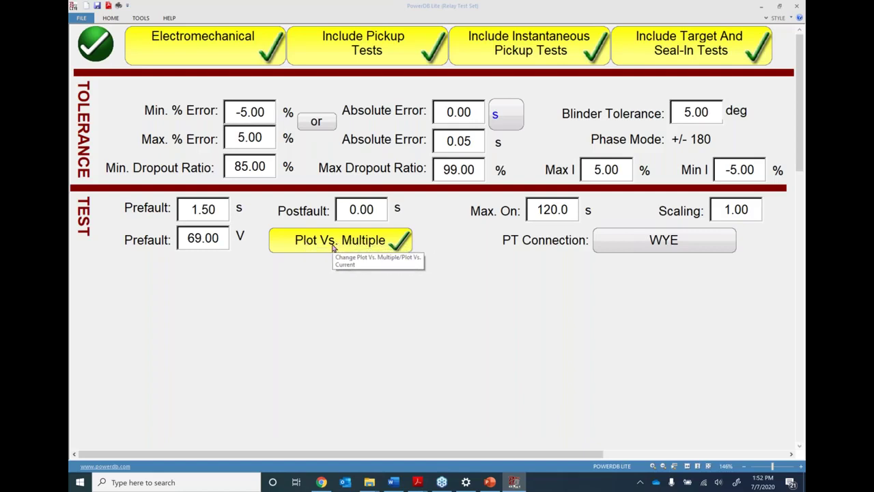
{"action": "left_click", "coordinate": [94, 45]}
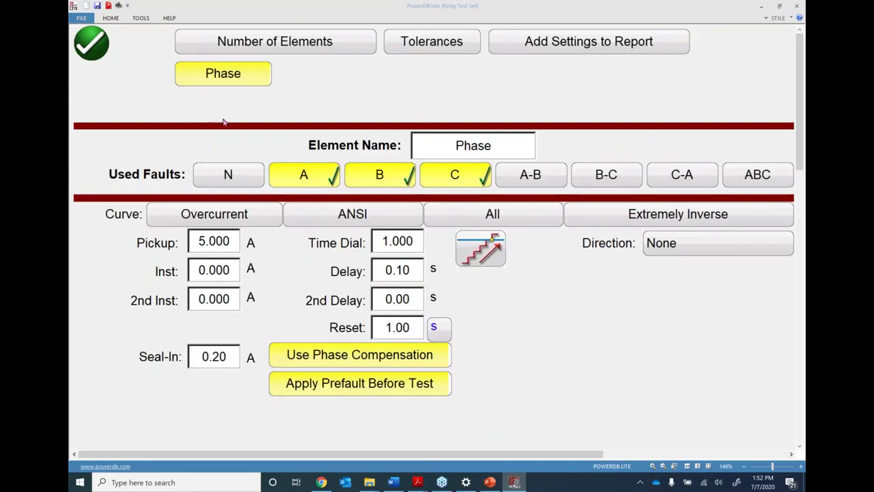
Limit the Phase element's used faults to A and assign it the ABB/WEST CO curve 1997 CO-9
{"action": "left_click", "coordinate": [381, 176]}
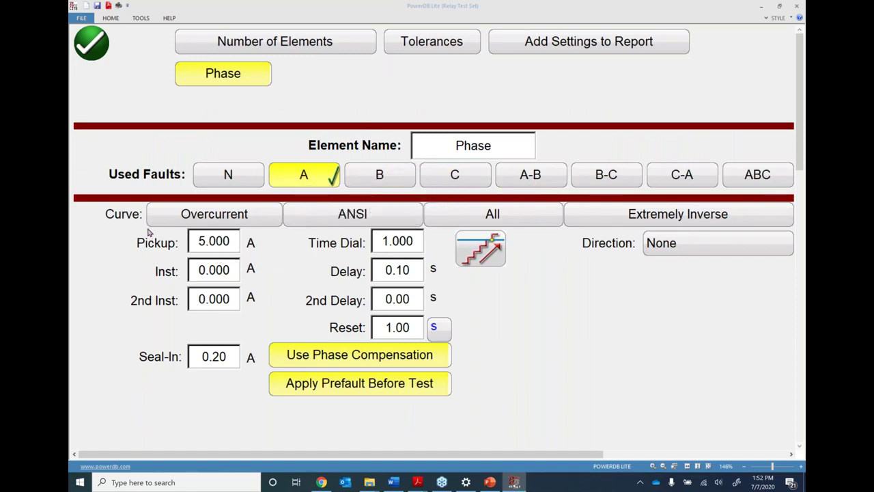
{"action": "left_click", "coordinate": [363, 217]}
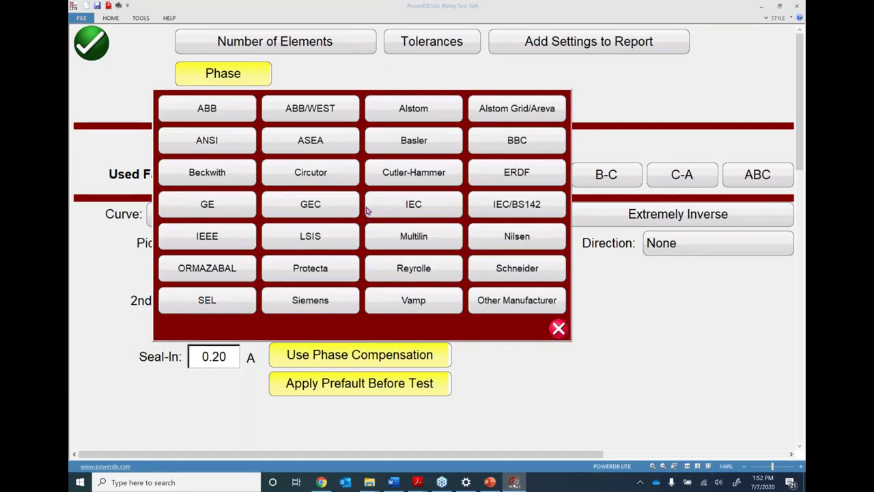
{"action": "left_click", "coordinate": [309, 112]}
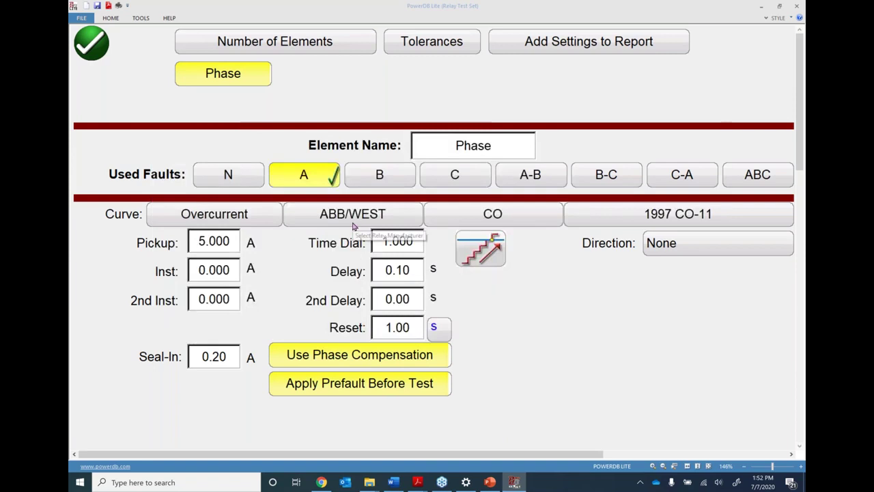
{"action": "left_click", "coordinate": [673, 221]}
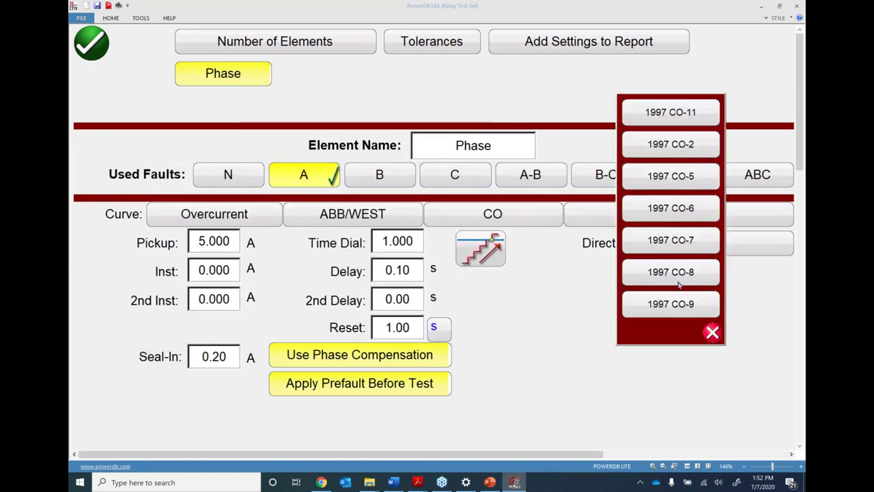
{"action": "left_click", "coordinate": [671, 303]}
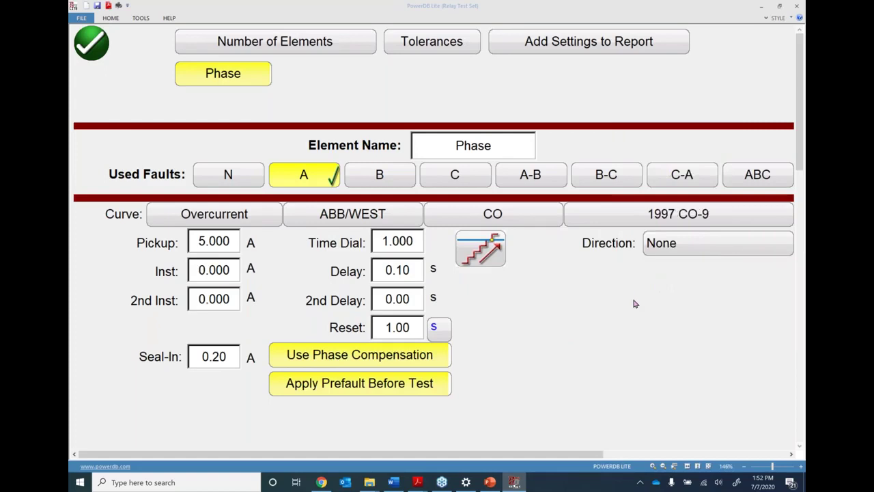
Set the Phase element's pickup to 6.2 A and its time dial to 3
{"action": "left_click", "coordinate": [217, 243]}
{"action": "type", "text": "6.2"}
{"action": "key", "text": "Return"}
{"action": "left_click", "coordinate": [395, 244]}
{"action": "type", "text": "3"}
{"action": "key", "text": "Return"}
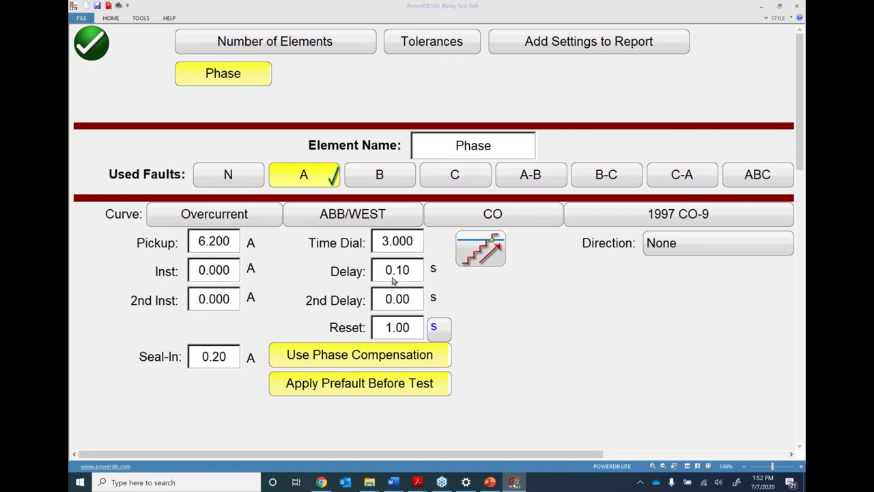
Set the instantaneous pickup to 50 A, its delay to 0 s and the reset time to 10 s
{"action": "left_click", "coordinate": [214, 273]}
{"action": "type", "text": "50"}
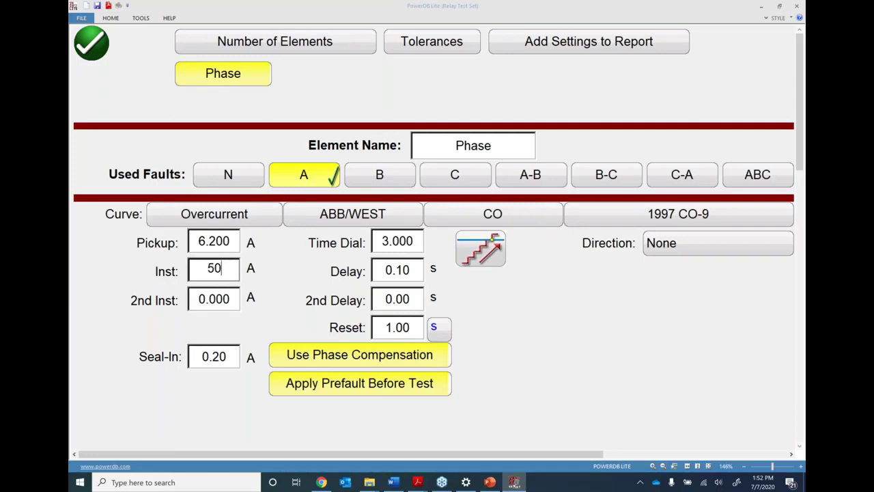
{"action": "key", "text": "Return"}
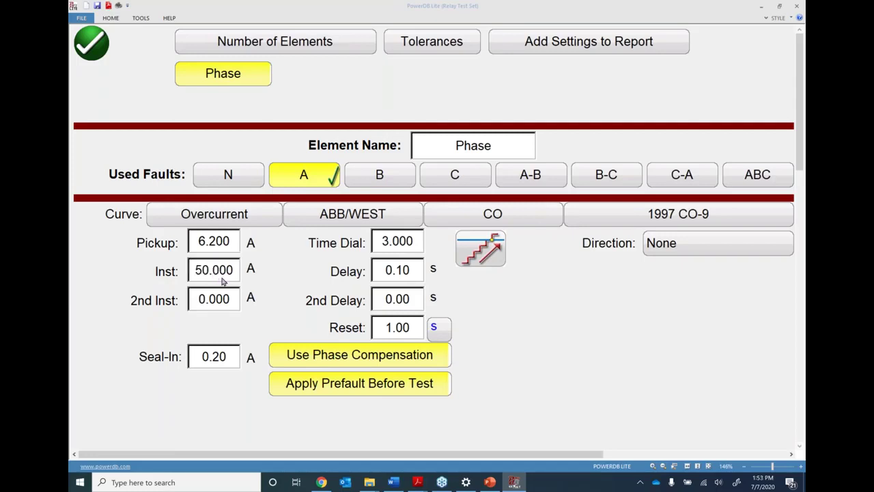
{"action": "left_click", "coordinate": [397, 271]}
{"action": "type", "text": "0"}
{"action": "key", "text": "Return"}
{"action": "left_click", "coordinate": [404, 331]}
{"action": "type", "text": "10"}
{"action": "key", "text": "Tab"}
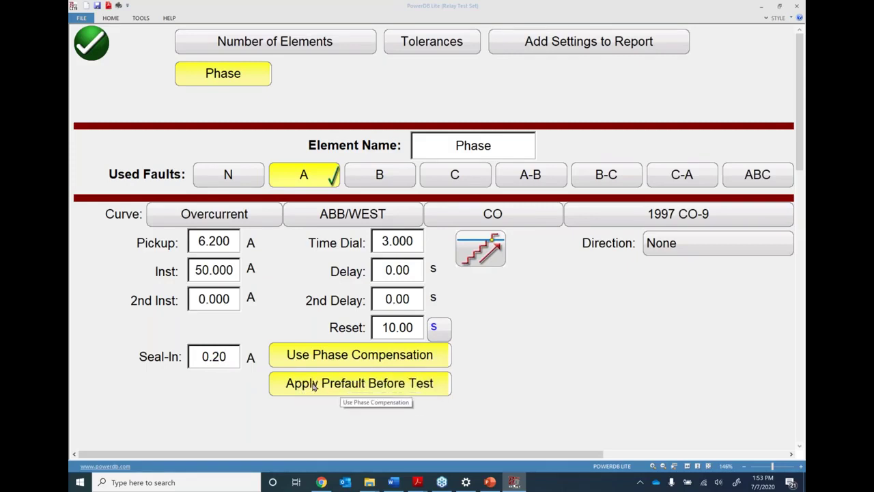
Turn off prefault before test and phase compensation, and accept the Phase element's settings
{"action": "left_click", "coordinate": [347, 387]}
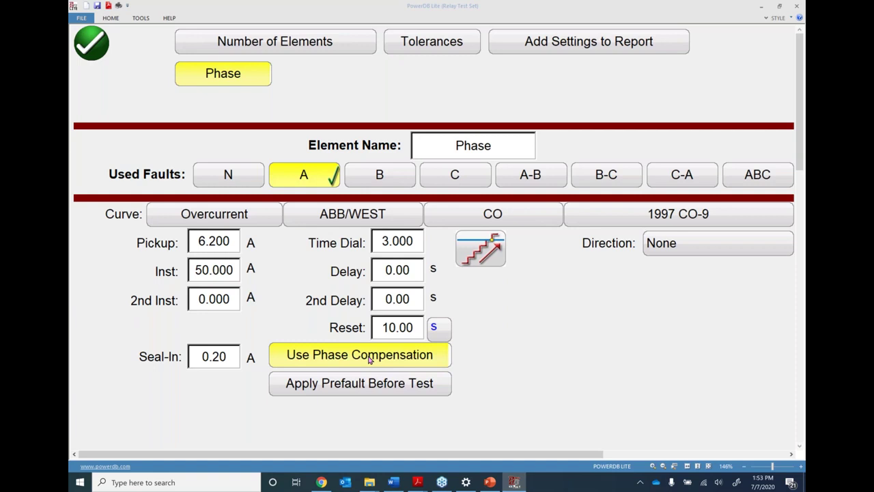
{"action": "left_click", "coordinate": [368, 360]}
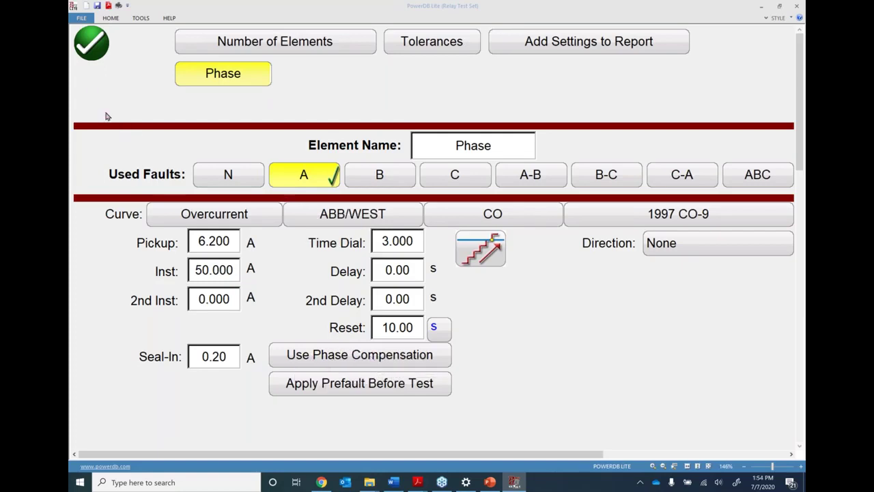
{"action": "left_click", "coordinate": [92, 45]}
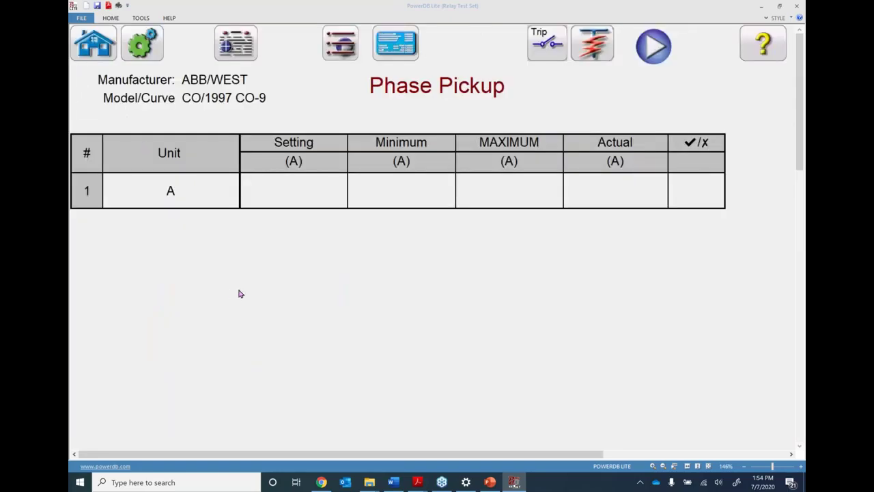
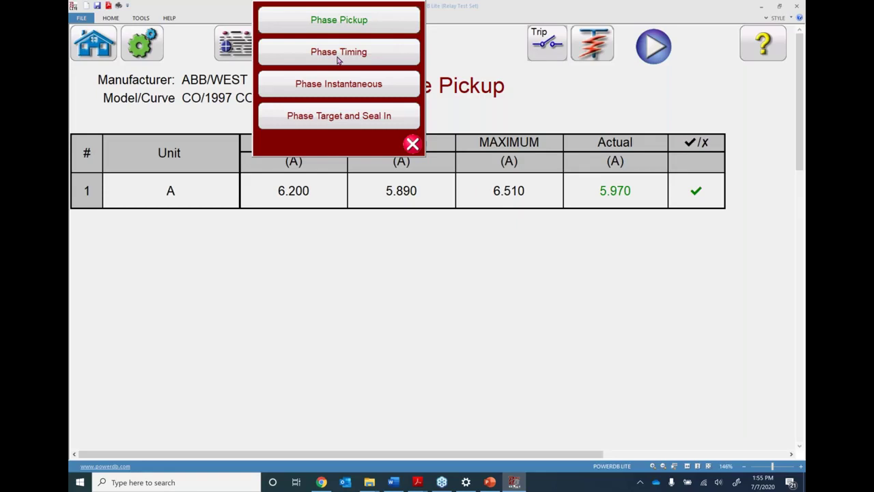
In the Phase Timing test, set the third point's multiple to 4 and add a fourth point at multiple 5
{"action": "left_click", "coordinate": [338, 61]}
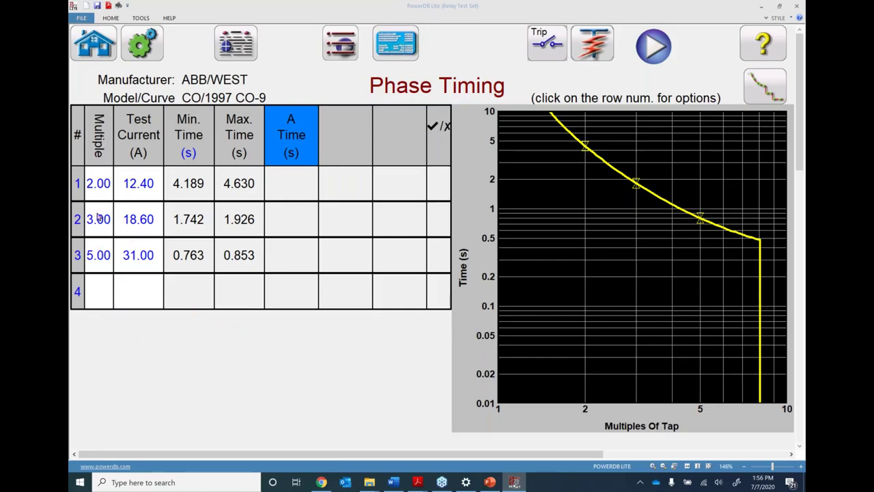
{"action": "left_click", "coordinate": [97, 254]}
{"action": "type", "text": "4"}
{"action": "key", "text": "Return"}
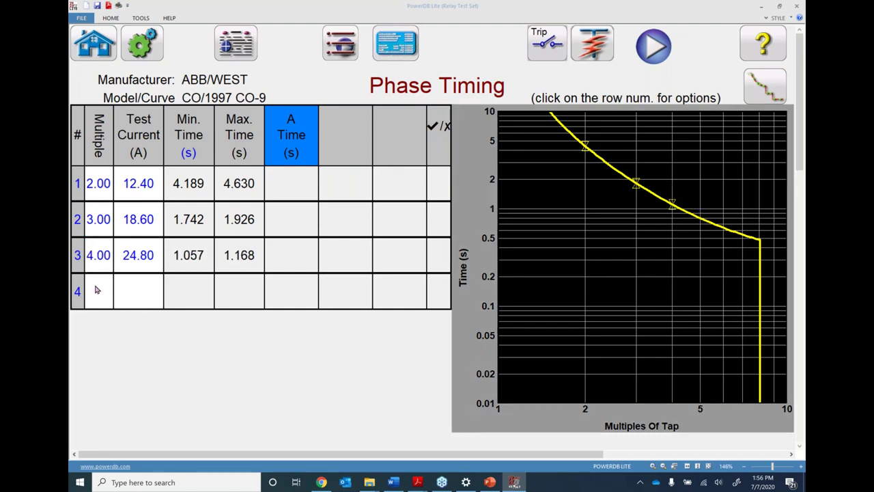
{"action": "left_click", "coordinate": [96, 289]}
{"action": "type", "text": "5"}
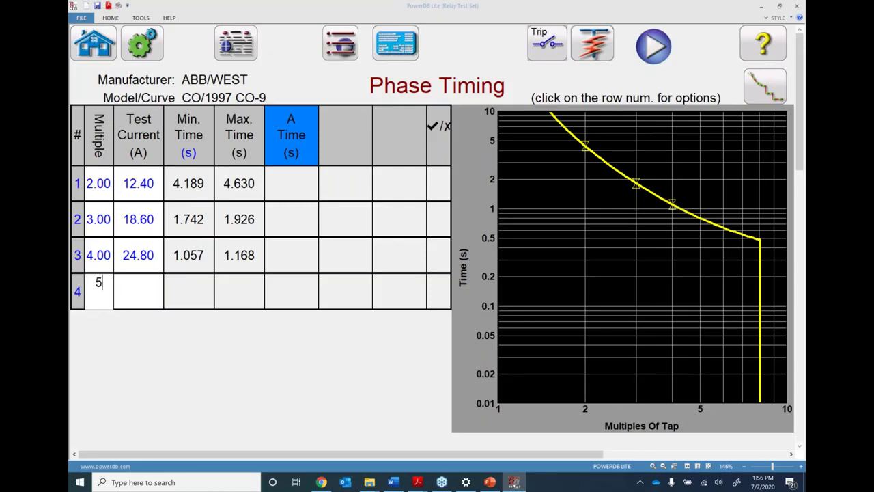
{"action": "key", "text": "Return"}
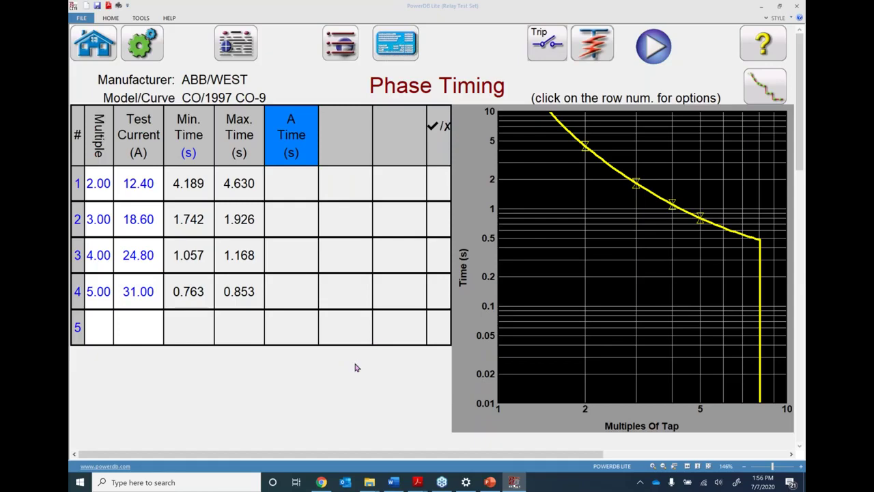
Set the first timing point's test current to 13 A and run the Phase Timing test with simulated contact operation
{"action": "left_click", "coordinate": [137, 181]}
{"action": "type", "text": "13"}
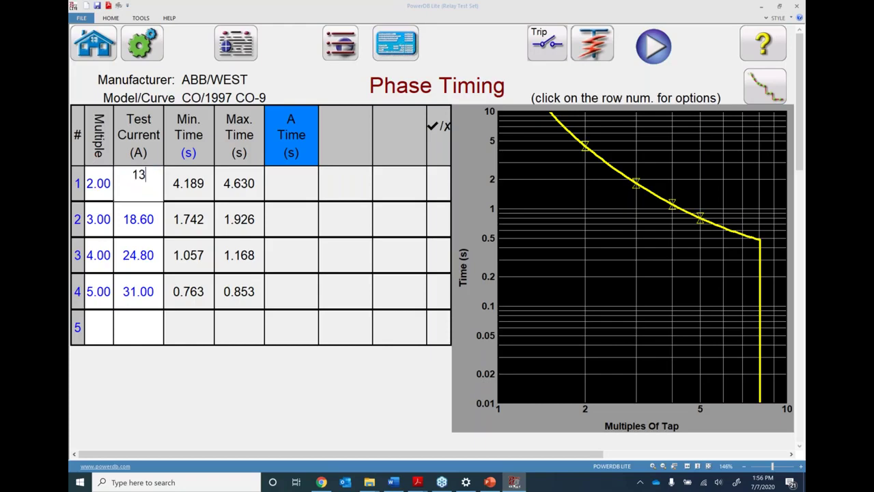
{"action": "key", "text": "Return"}
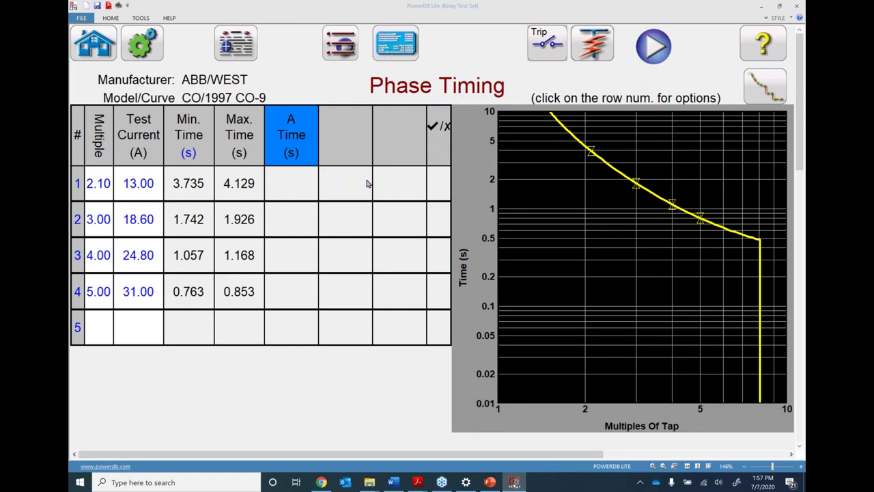
{"action": "left_click", "coordinate": [652, 45]}
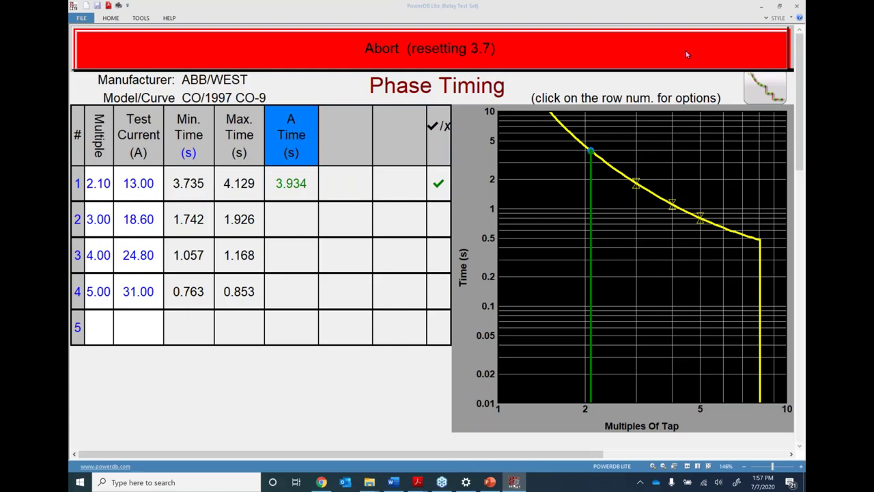
{"action": "left_click", "coordinate": [744, 51]}
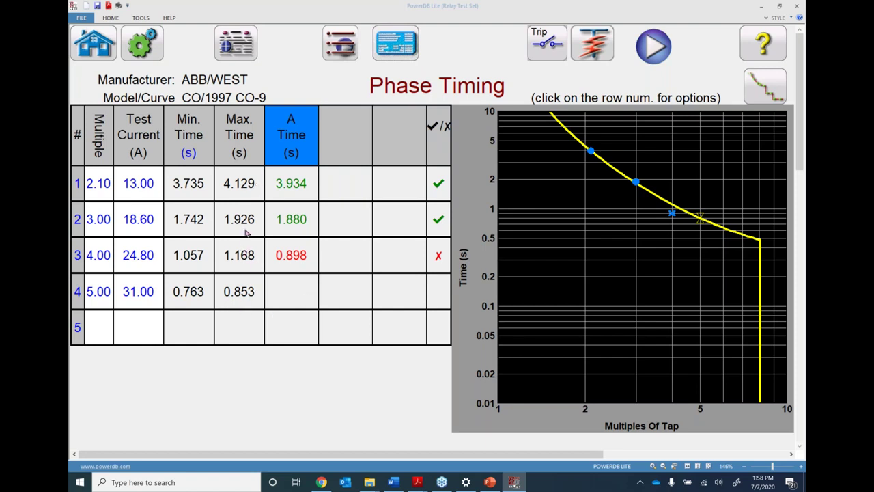
Examine the run and delete options for the third timing point and the report and deletion options for the results
{"action": "left_click", "coordinate": [78, 255]}
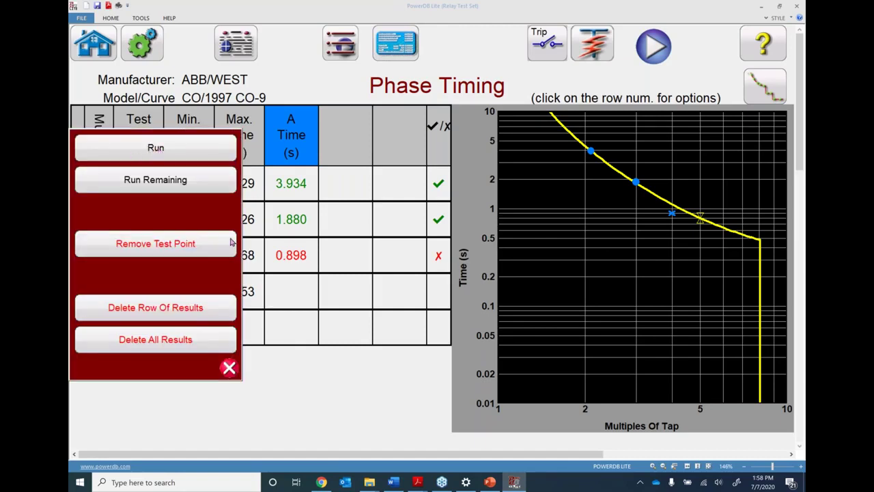
{"action": "left_click", "coordinate": [228, 367]}
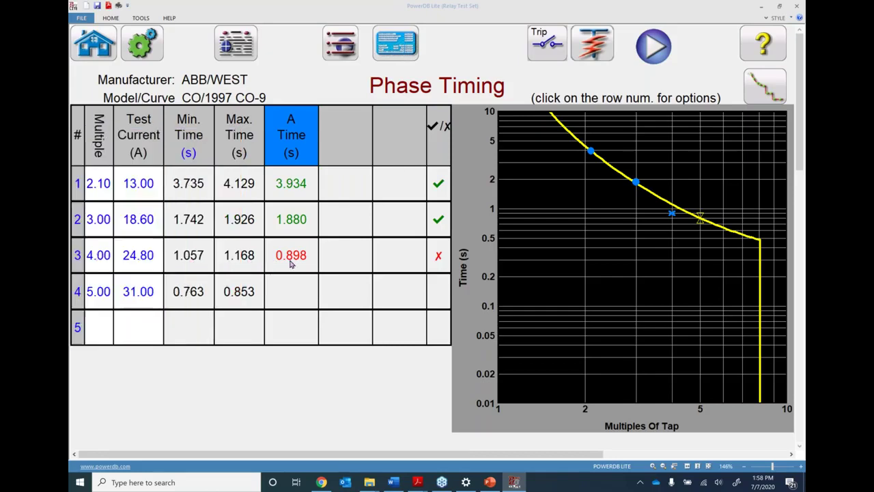
{"action": "left_click", "coordinate": [79, 254]}
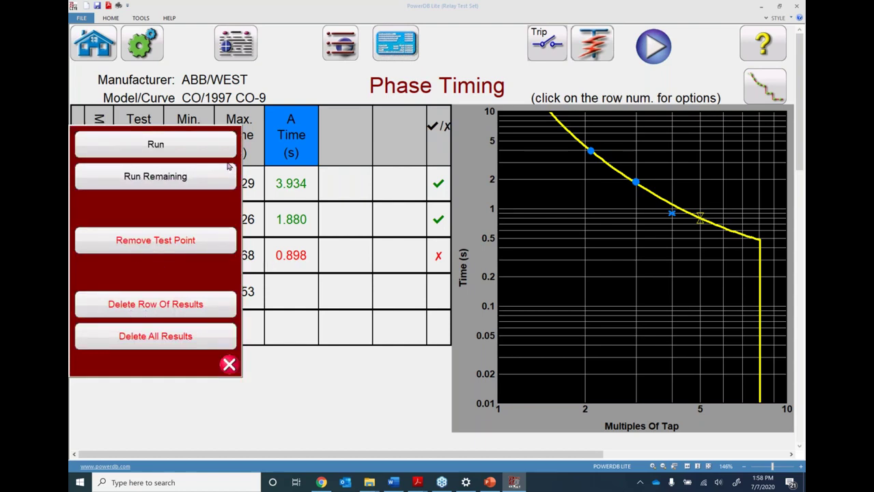
{"action": "left_click", "coordinate": [229, 364]}
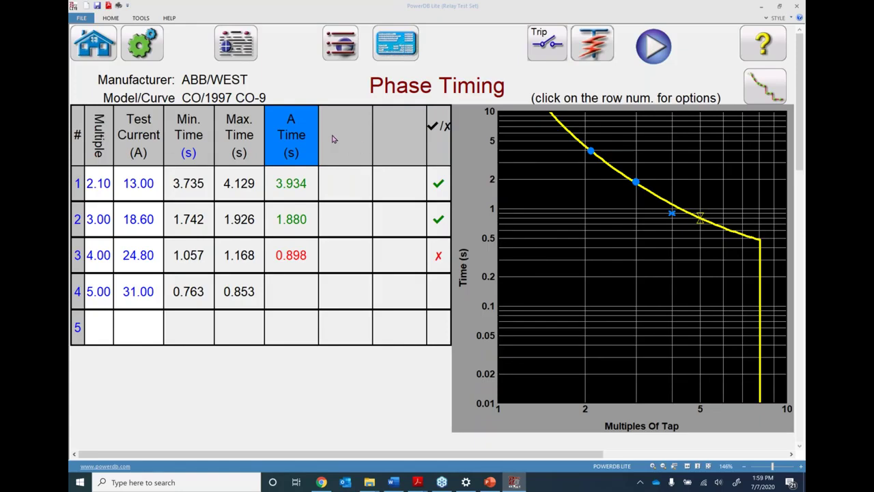
{"action": "left_click", "coordinate": [249, 46]}
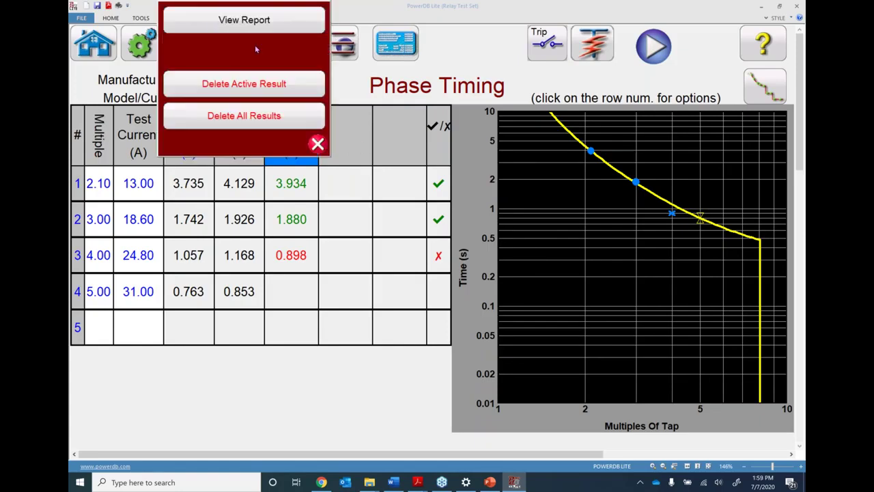
{"action": "left_click", "coordinate": [318, 144]}
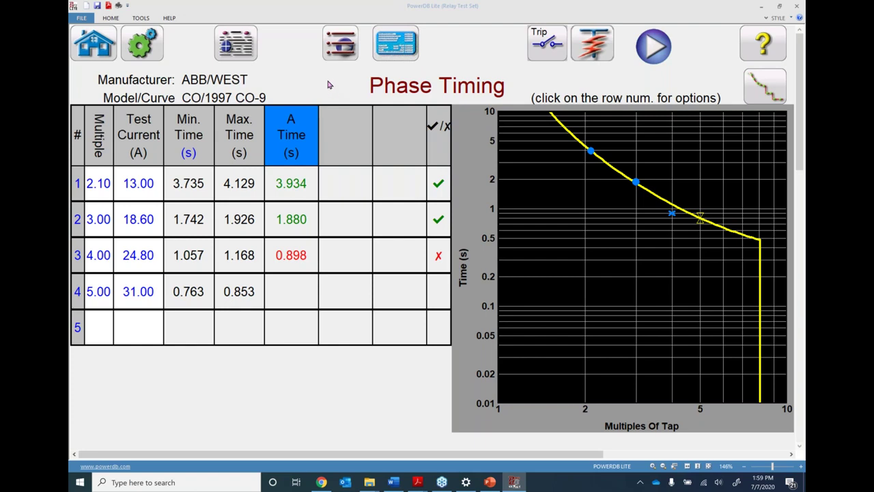
Run the Phase Instantaneous test with a simulated contact and open the Phase Target and Seal In test
{"action": "left_click", "coordinate": [340, 45]}
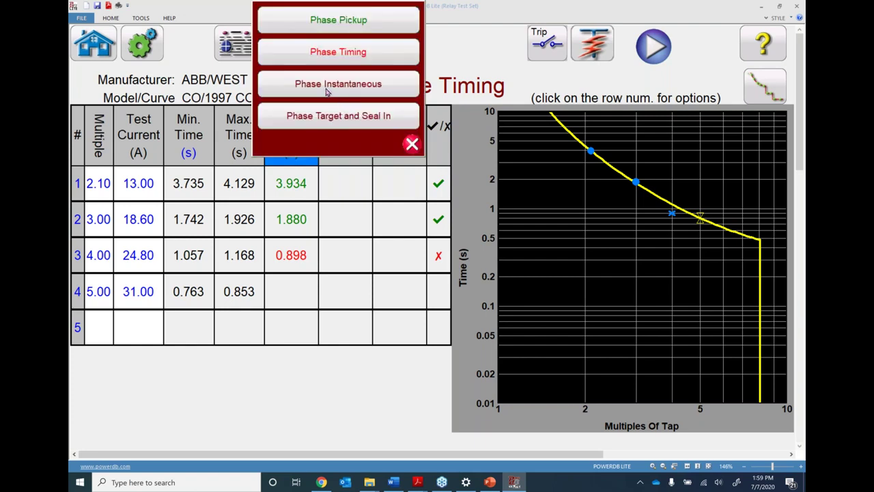
{"action": "left_click", "coordinate": [326, 87]}
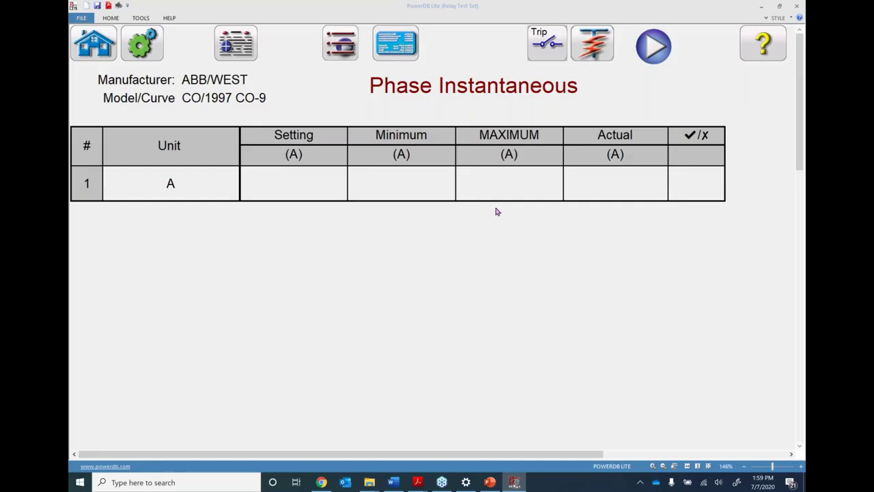
{"action": "left_click", "coordinate": [652, 47]}
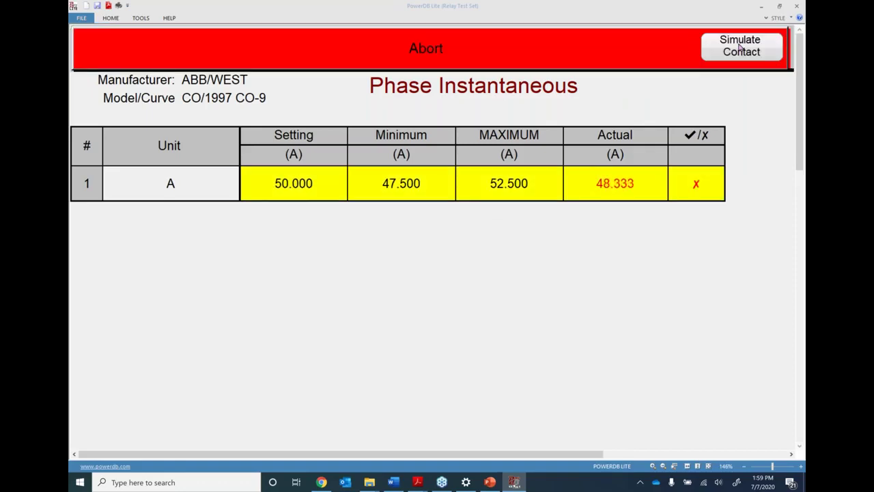
{"action": "left_click", "coordinate": [740, 46]}
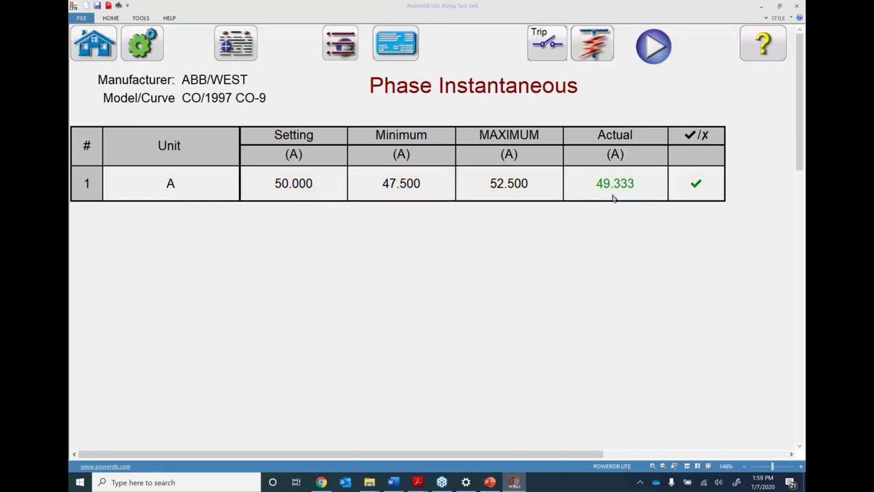
{"action": "left_click", "coordinate": [338, 50]}
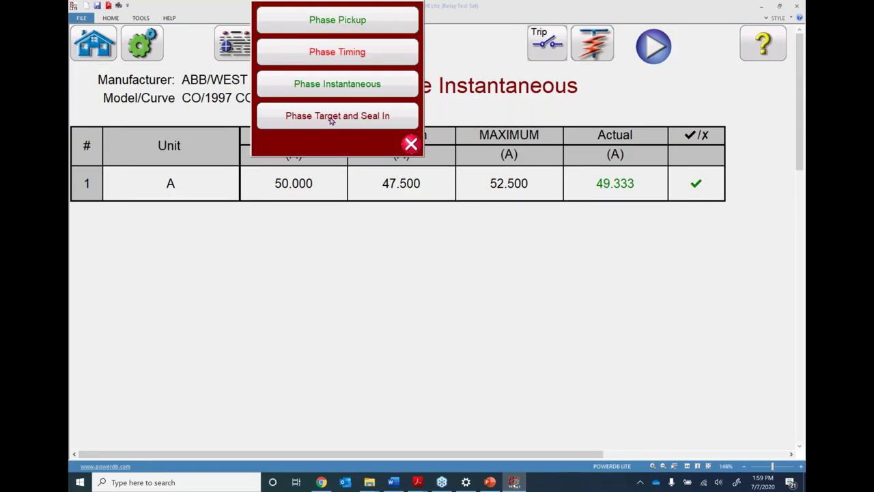
{"action": "left_click", "coordinate": [331, 118]}
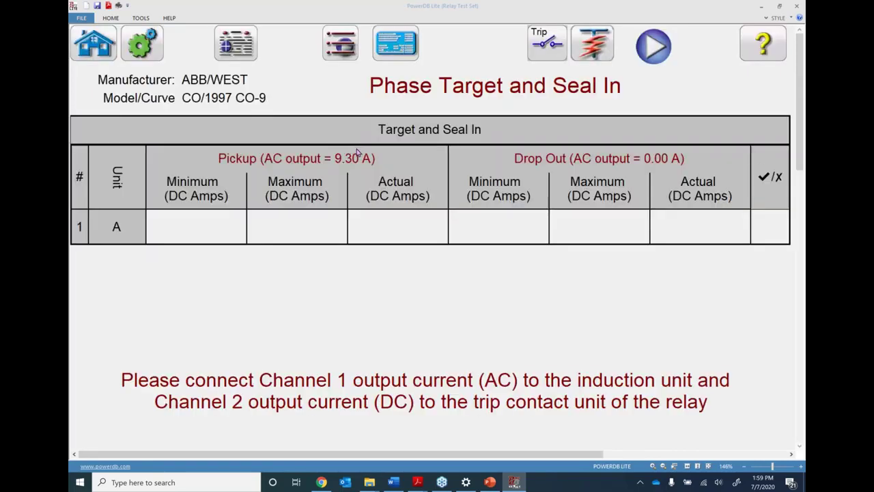
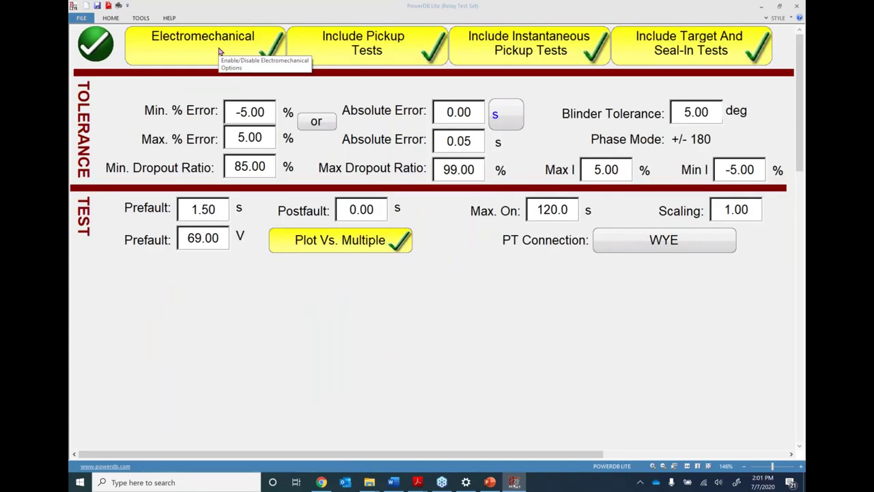
Turn off the Electromechanical option in the tolerance and test settings
{"action": "left_click", "coordinate": [219, 52]}
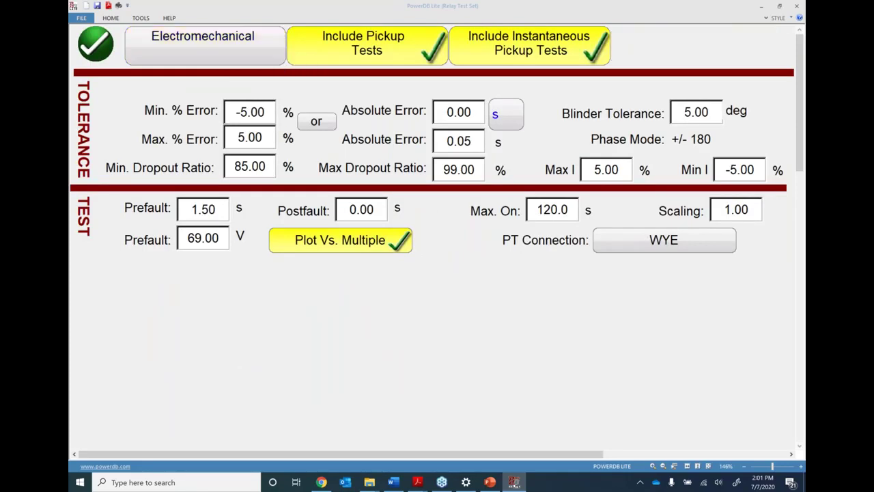
Accept the tolerance settings, rename the Phase element 51P1, and set the number of elements to 2
{"action": "left_click", "coordinate": [93, 41]}
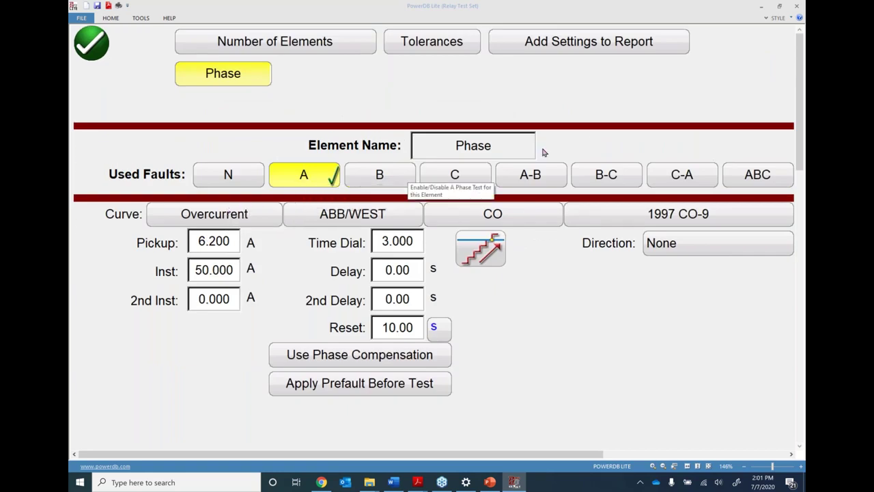
{"action": "left_click", "coordinate": [473, 146]}
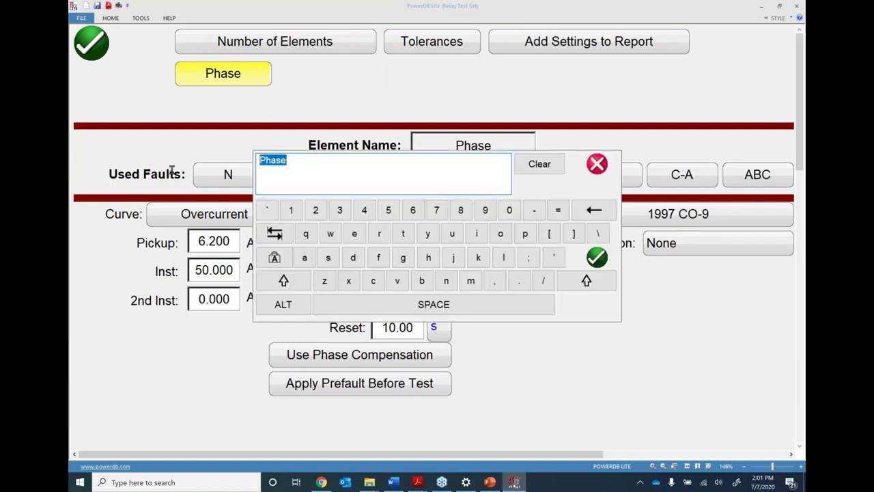
{"action": "type", "text": "51P1"}
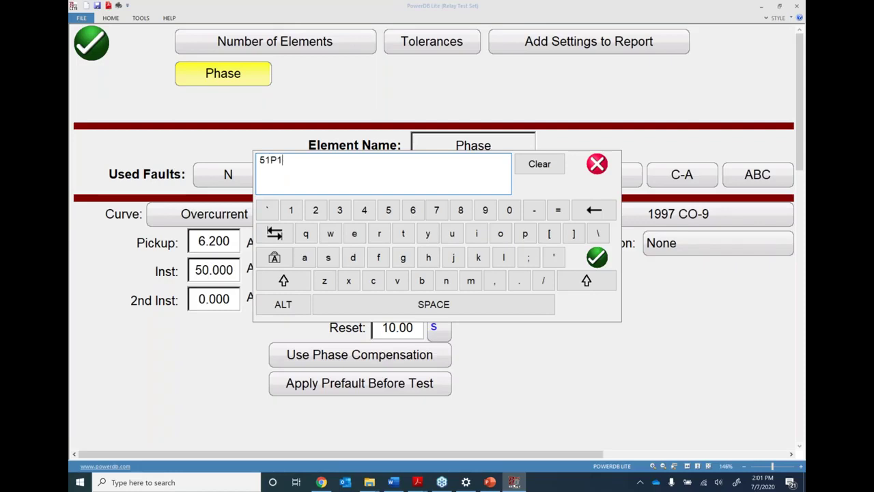
{"action": "key", "text": "Return"}
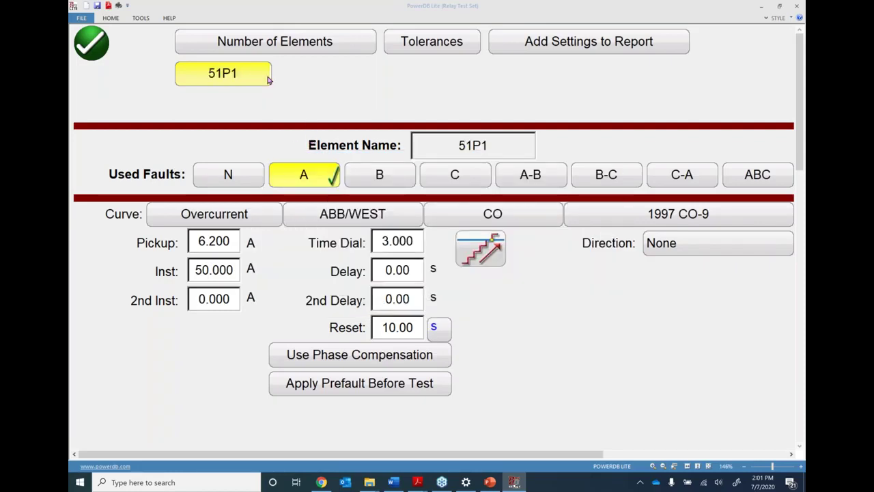
{"action": "left_click", "coordinate": [280, 44]}
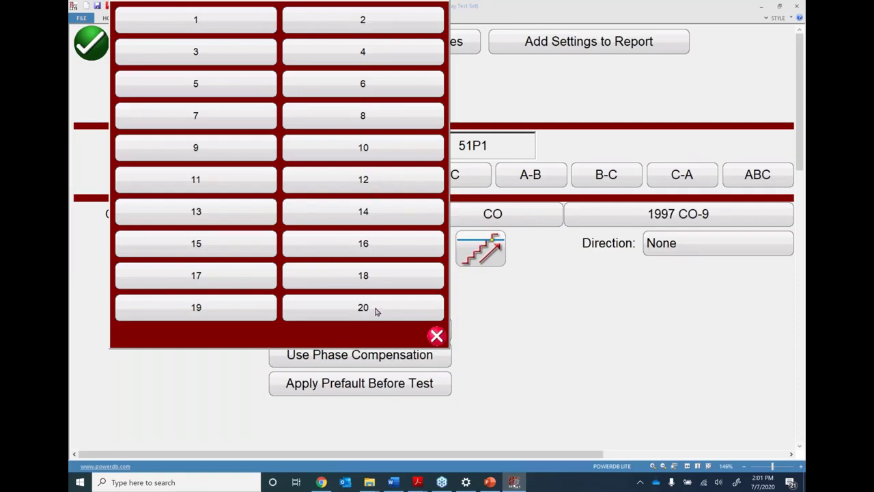
{"action": "left_click", "coordinate": [363, 23]}
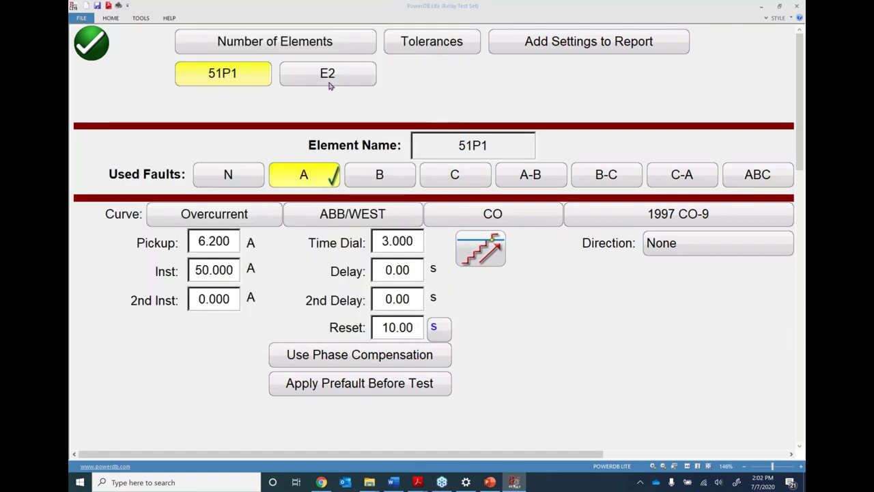
Give 51P1 the SEL U3 - US Very Inverse curve, and enable its ABC fault and phase compensation
{"action": "left_click", "coordinate": [334, 217]}
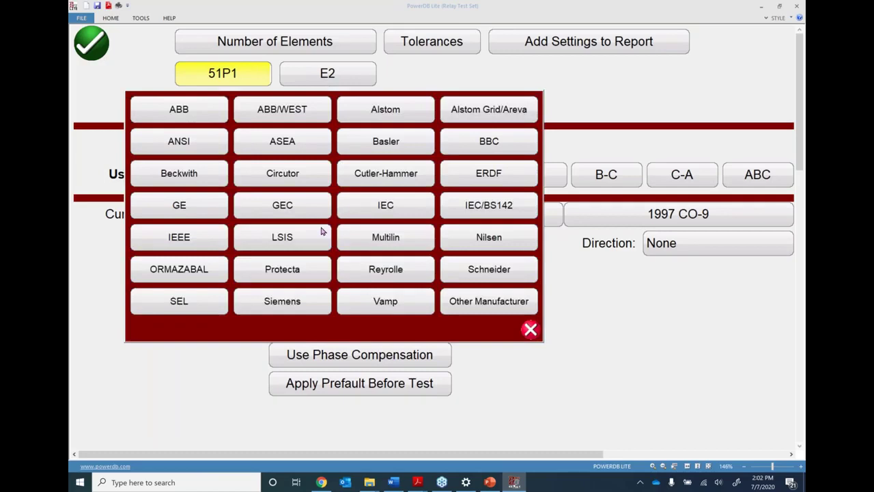
{"action": "left_click", "coordinate": [176, 303]}
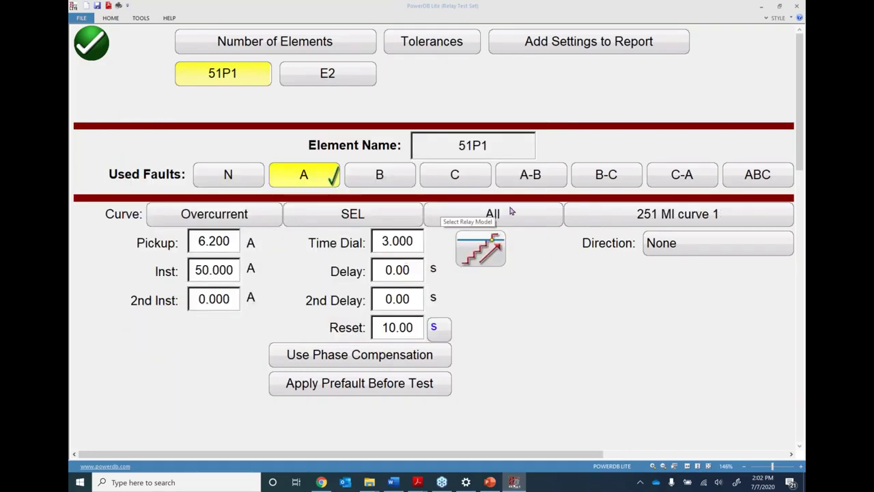
{"action": "left_click", "coordinate": [621, 216]}
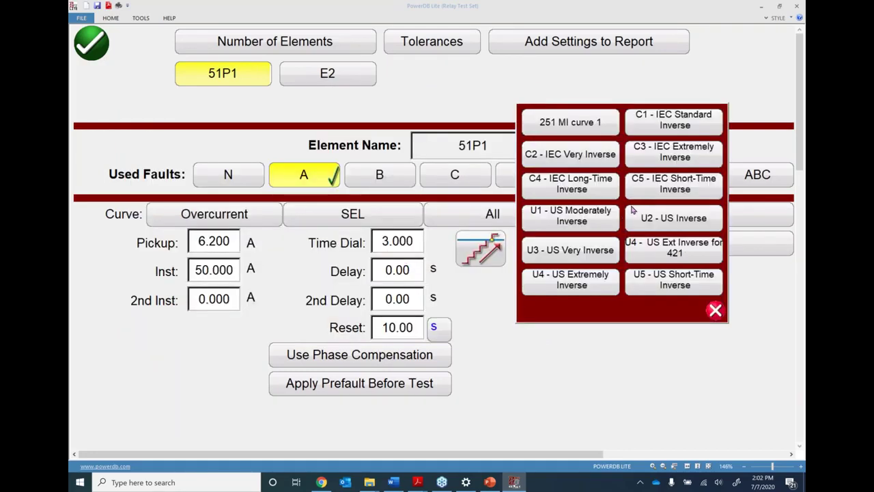
{"action": "left_click", "coordinate": [563, 258]}
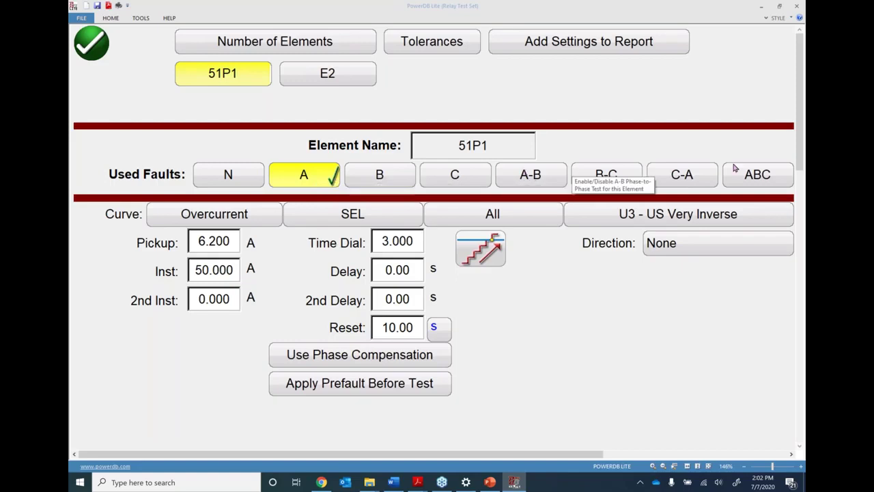
{"action": "left_click", "coordinate": [758, 175]}
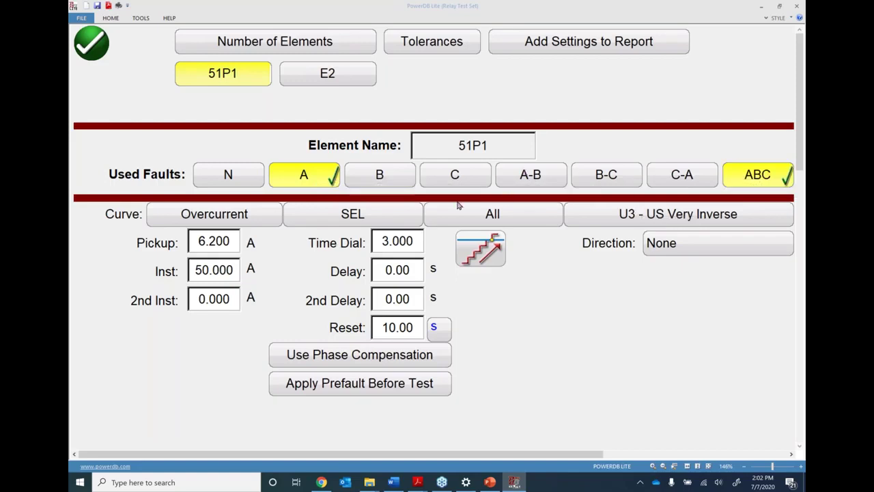
{"action": "left_click", "coordinate": [351, 357]}
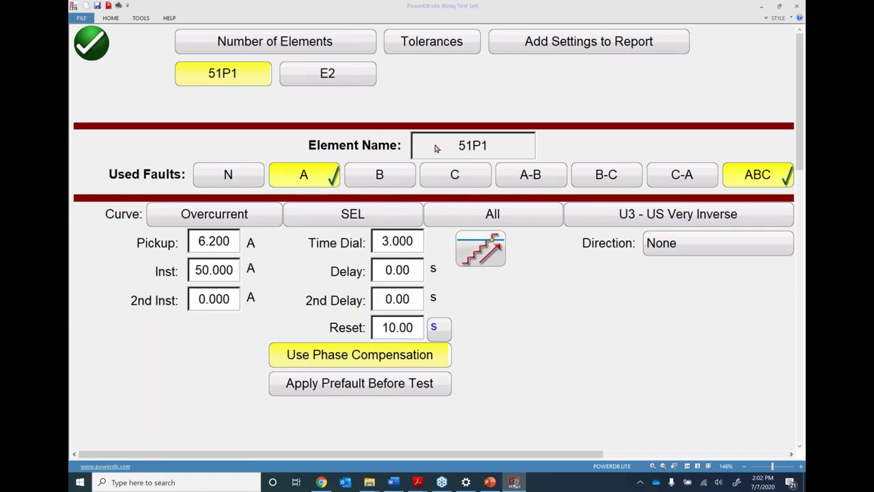
Rename the second element, E2, as 51P2 and enable its ABC fault
{"action": "left_click", "coordinate": [330, 74]}
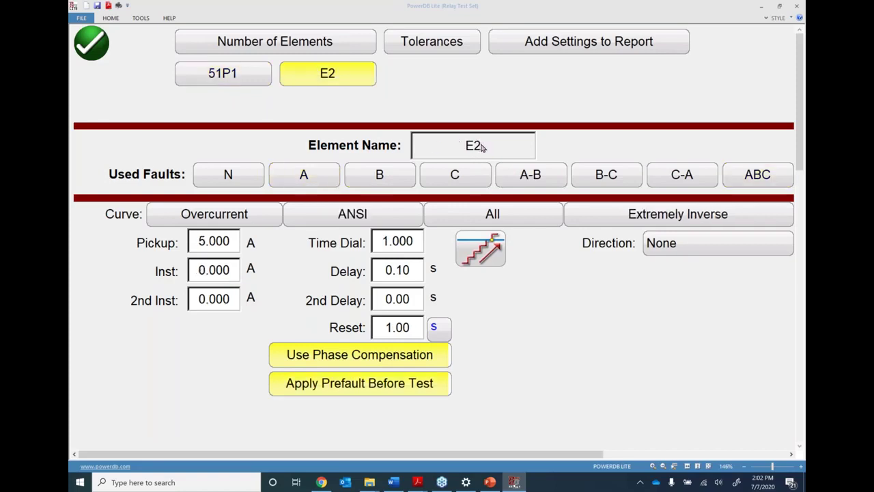
{"action": "left_click", "coordinate": [475, 145]}
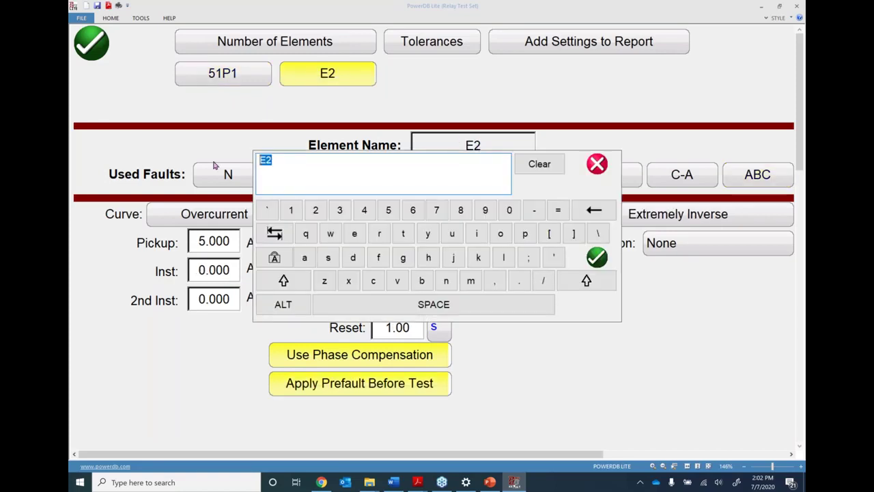
{"action": "type", "text": "51P2"}
{"action": "key", "text": "Return"}
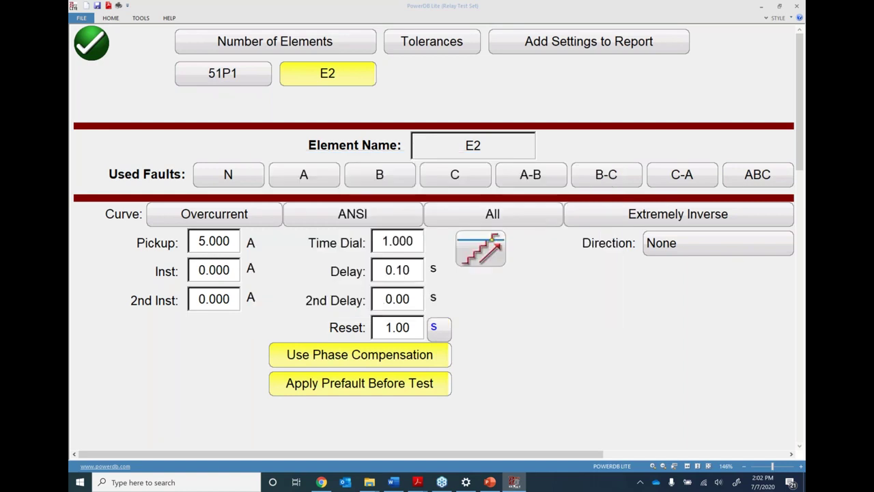
{"action": "left_click", "coordinate": [750, 174]}
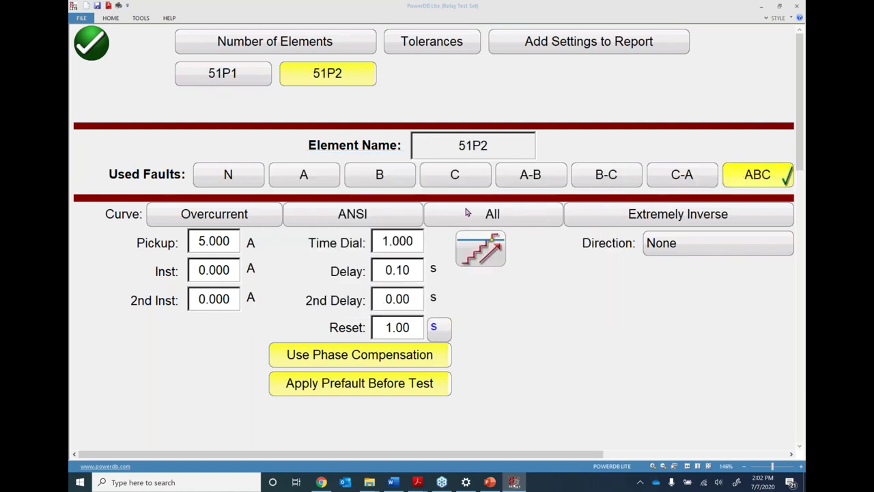
Give 51P2 the SEL U1 - US Moderately Inverse curve with time dial 2, and turn off applying prefault before the test
{"action": "left_click", "coordinate": [355, 214]}
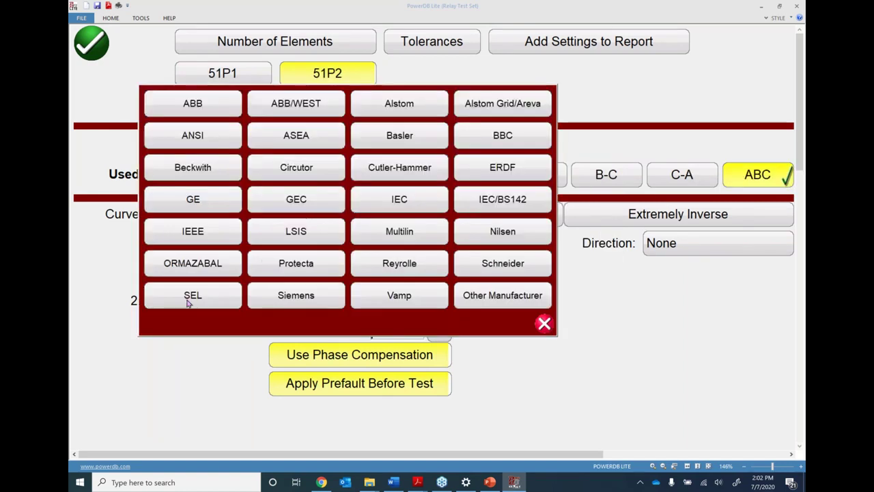
{"action": "left_click", "coordinate": [186, 299]}
{"action": "left_click", "coordinate": [599, 220]}
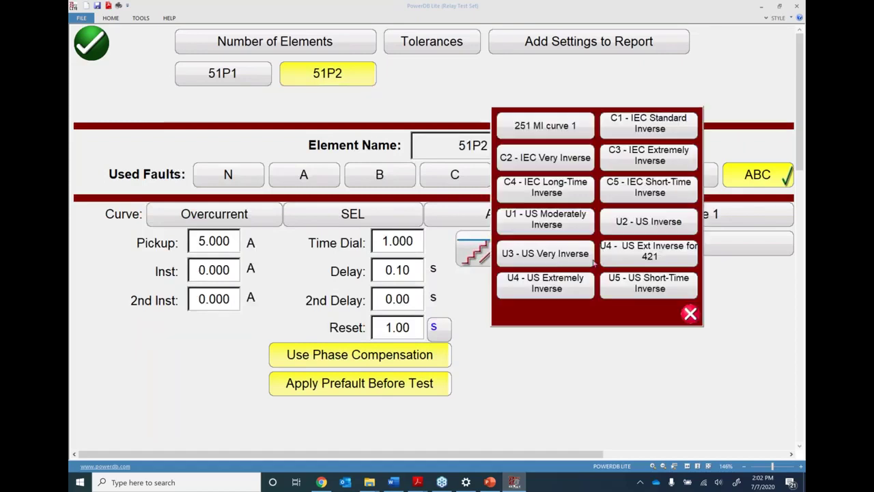
{"action": "left_click", "coordinate": [554, 228]}
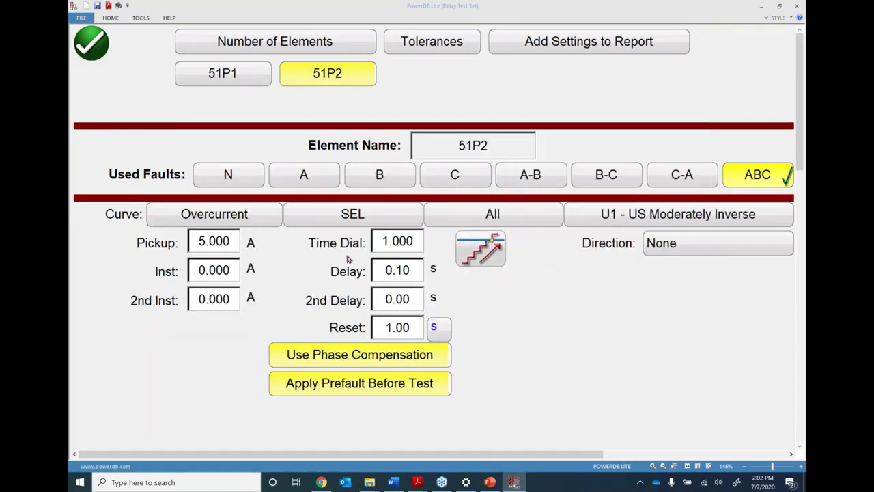
{"action": "left_click", "coordinate": [394, 246]}
{"action": "type", "text": "2"}
{"action": "key", "text": "Return"}
{"action": "left_click", "coordinate": [351, 384]}
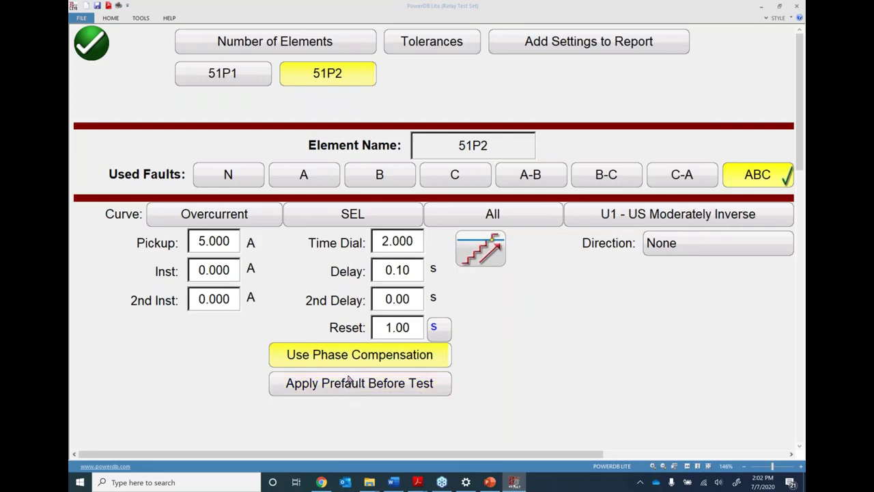
Return to the 51P1 Pickup test and review the list of tests available for the two elements
{"action": "left_click", "coordinate": [250, 80]}
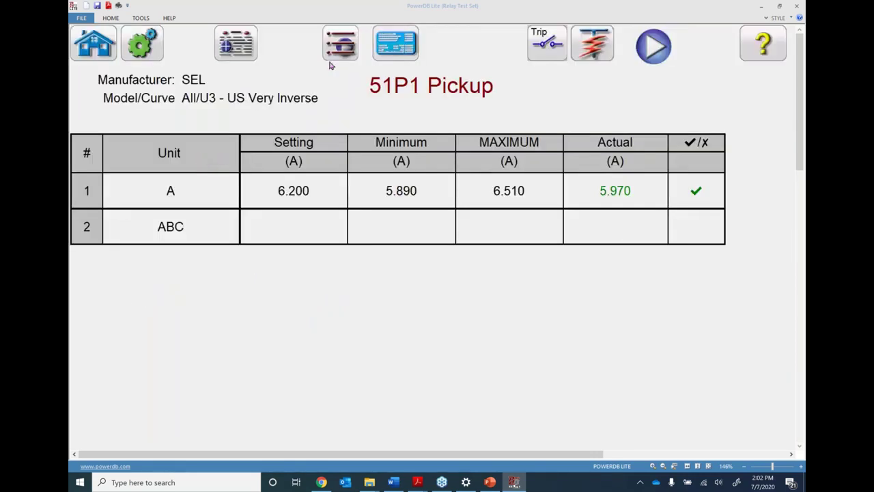
{"action": "left_click", "coordinate": [340, 47]}
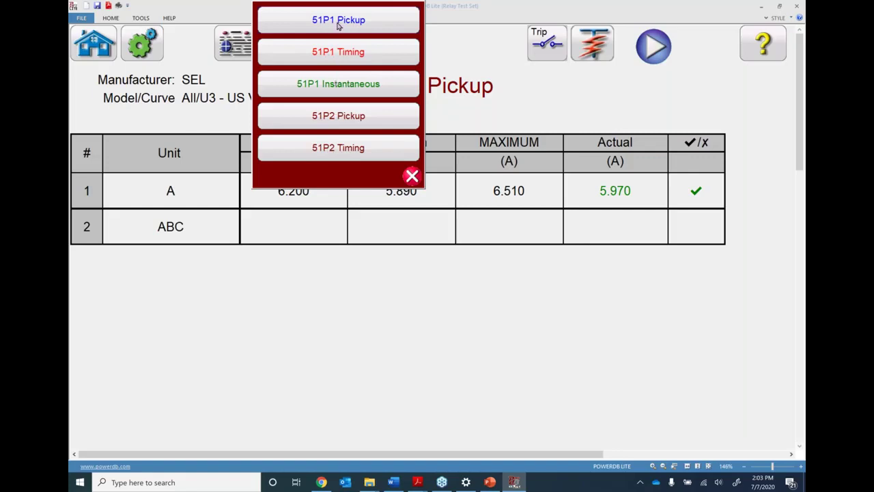
{"action": "left_click", "coordinate": [411, 176]}
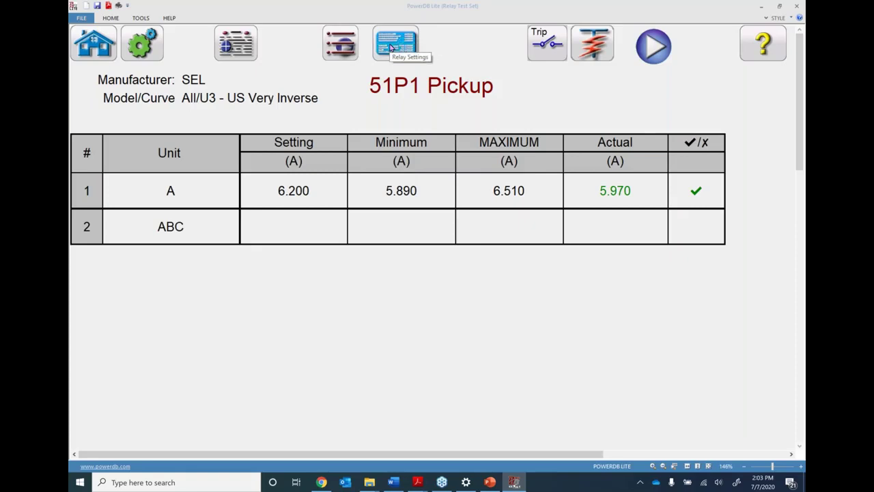
Set the 51P1 element's direction to Forward in the relay settings
{"action": "left_click", "coordinate": [392, 47]}
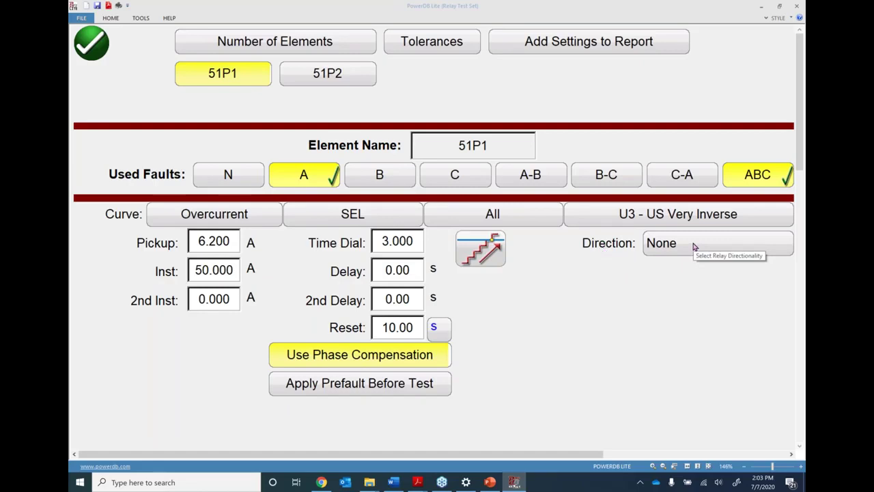
{"action": "left_click", "coordinate": [657, 253]}
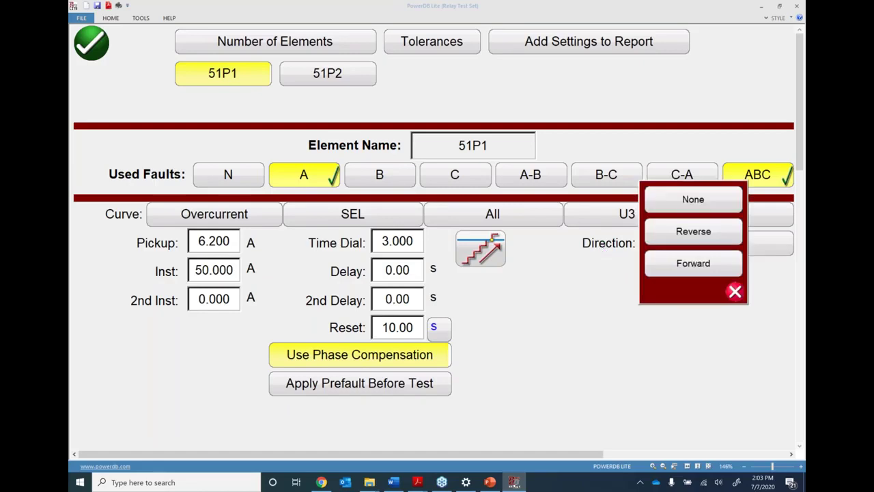
{"action": "left_click", "coordinate": [692, 264]}
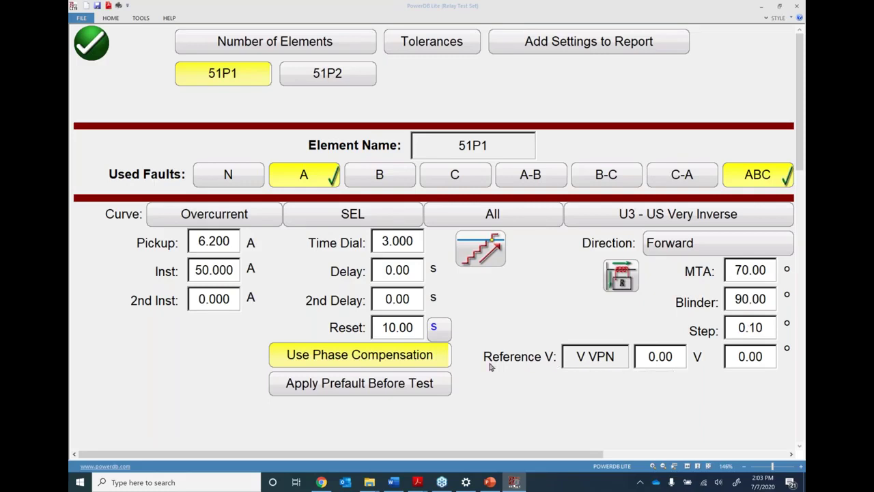
Set 51P1's directional reference voltage to VPP, 84 V at an angle of 0 degrees
{"action": "left_click", "coordinate": [592, 357]}
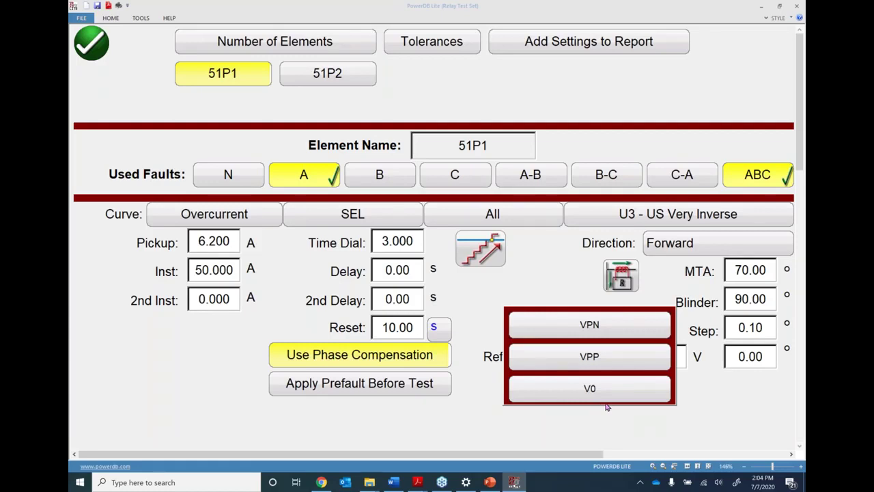
{"action": "left_click", "coordinate": [587, 357]}
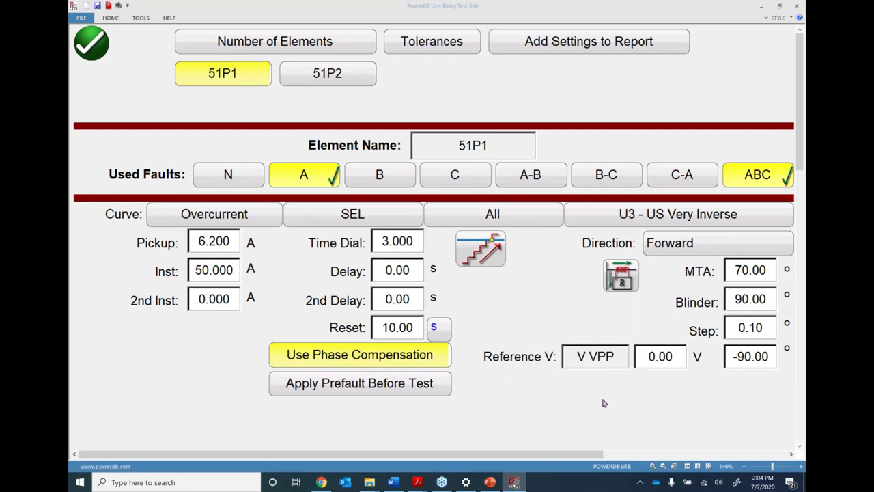
{"action": "left_click", "coordinate": [745, 362]}
{"action": "type", "text": "0"}
{"action": "key", "text": "Return"}
{"action": "left_click", "coordinate": [660, 358]}
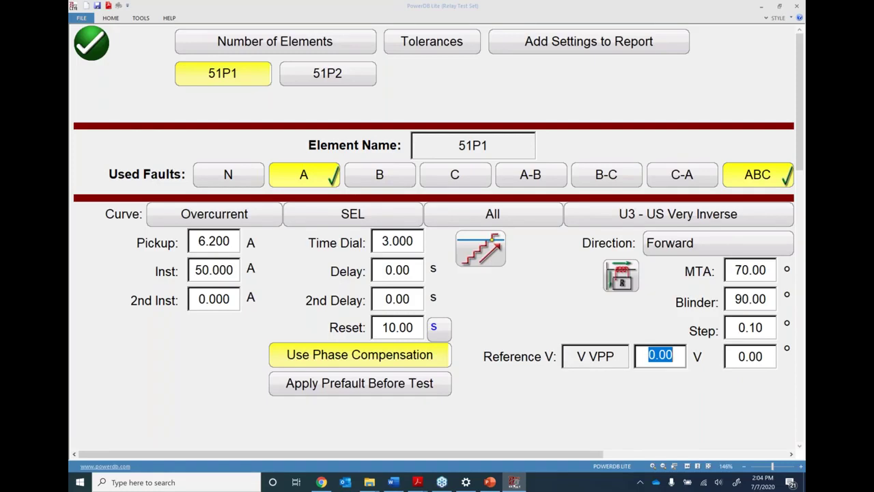
{"action": "type", "text": "84"}
{"action": "key", "text": "Return"}
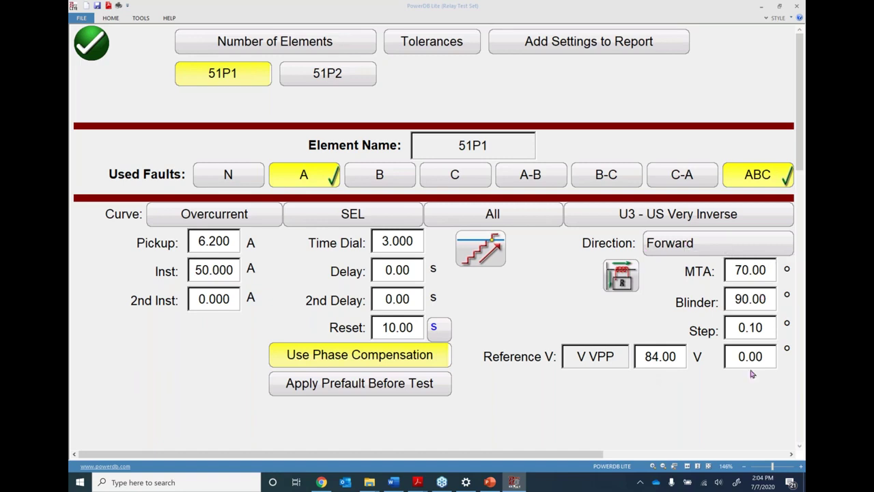
Accept the relay settings, open the 51P1 Directional test, and run it for the A-N phase
{"action": "left_click", "coordinate": [91, 43]}
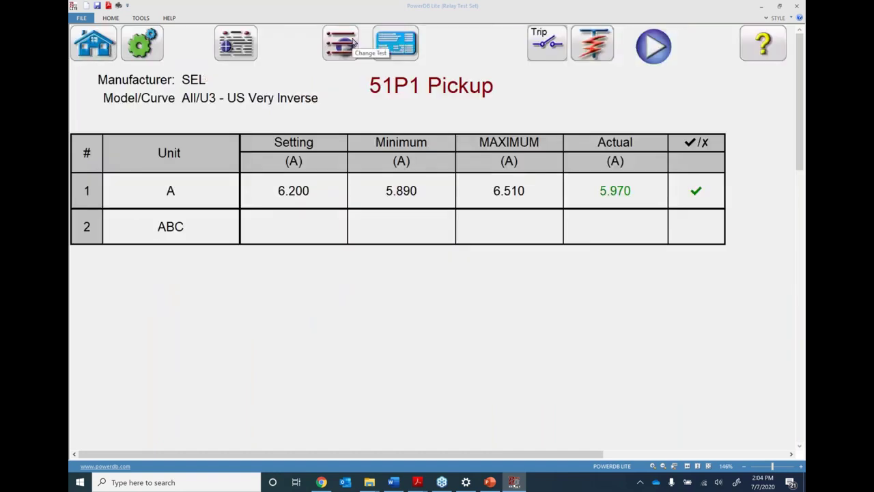
{"action": "left_click", "coordinate": [340, 41]}
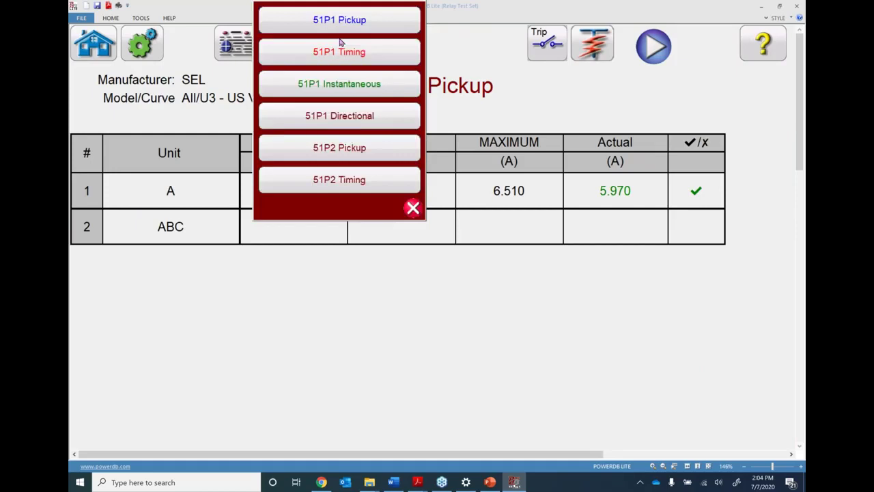
{"action": "left_click", "coordinate": [340, 116]}
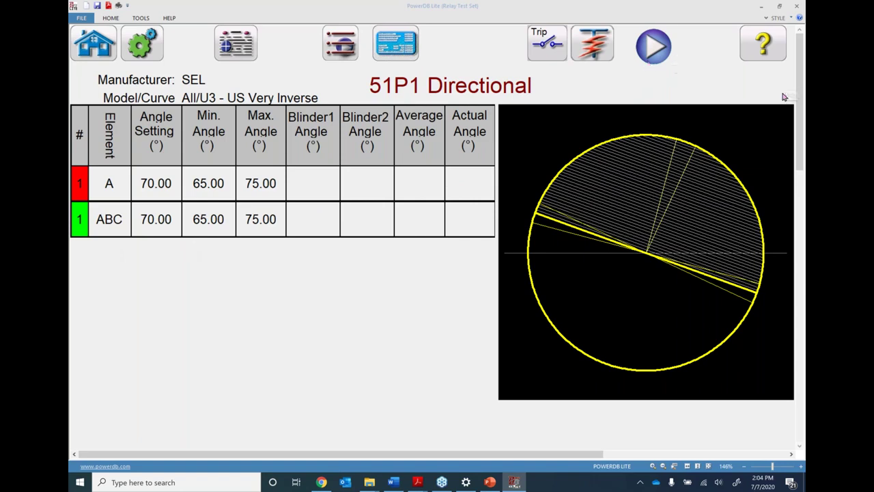
{"action": "left_click", "coordinate": [654, 46]}
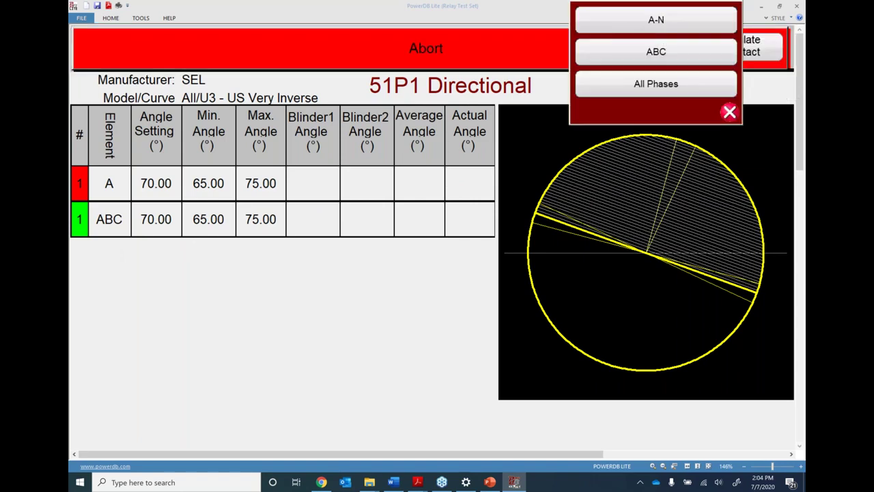
{"action": "left_click", "coordinate": [655, 21]}
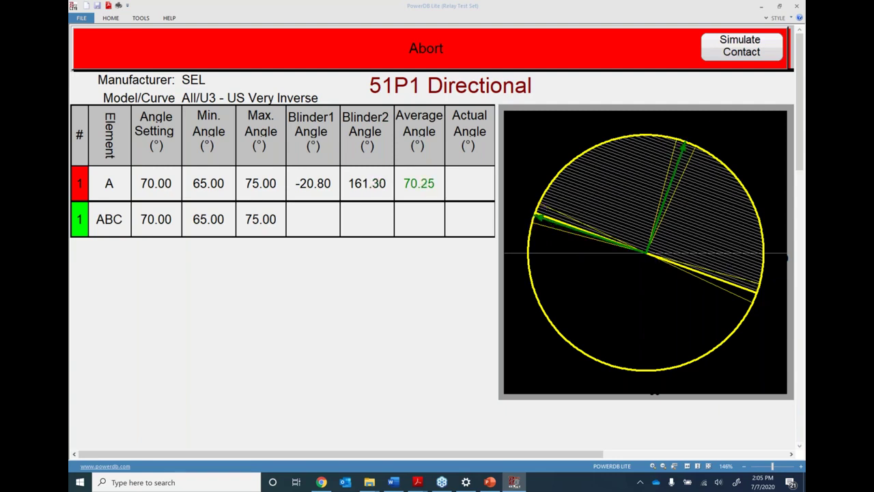
Simulate the contact to finish the 51P1 directional test, and open the Sequence test from the manual test screen
{"action": "left_click", "coordinate": [737, 61]}
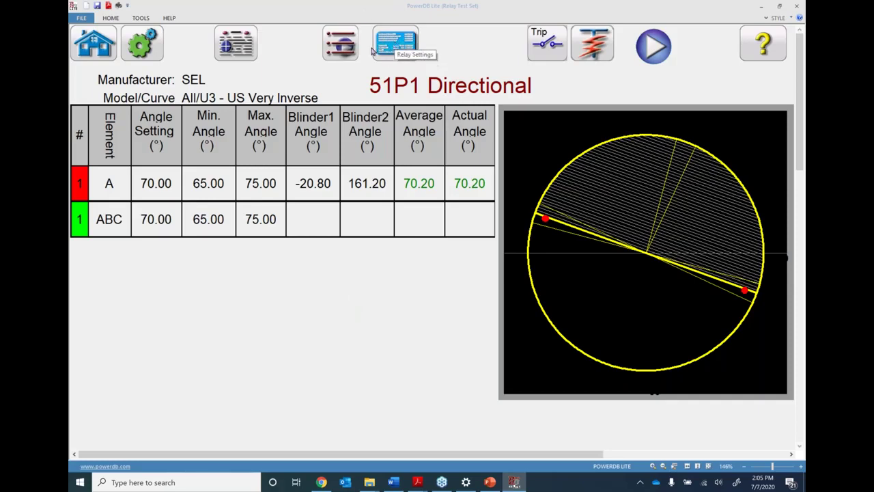
{"action": "left_click", "coordinate": [100, 40]}
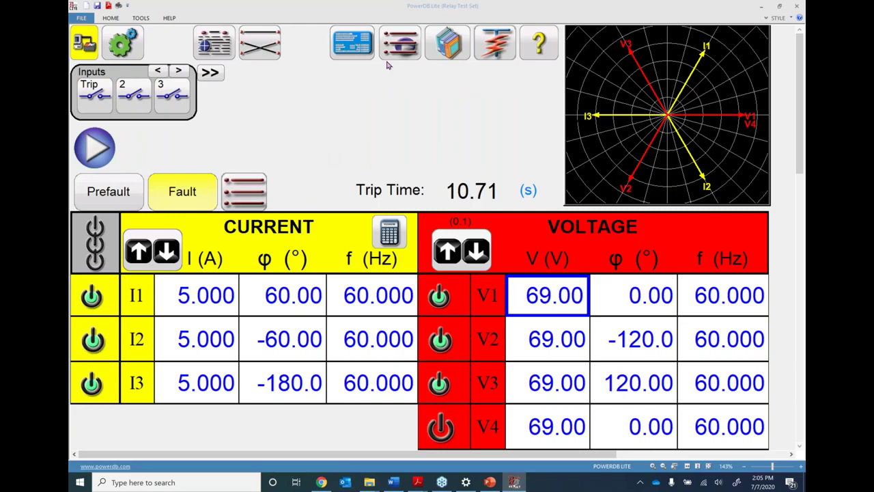
{"action": "left_click", "coordinate": [405, 41]}
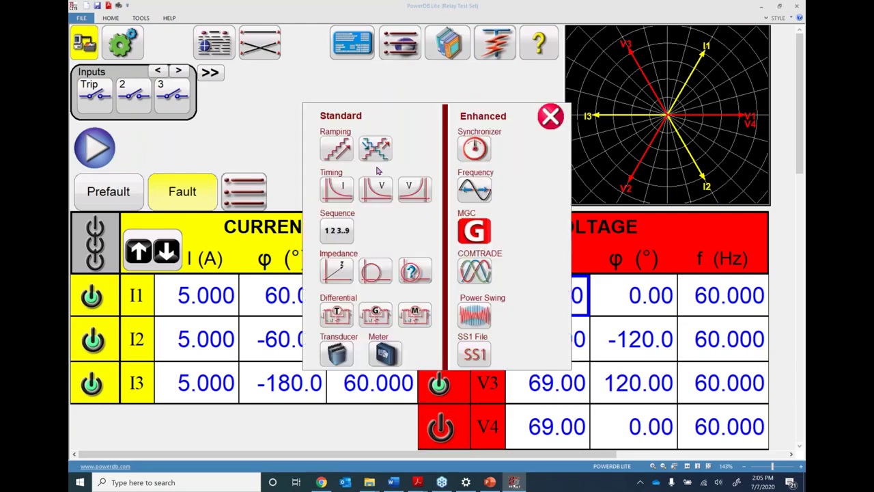
{"action": "left_click", "coordinate": [335, 230]}
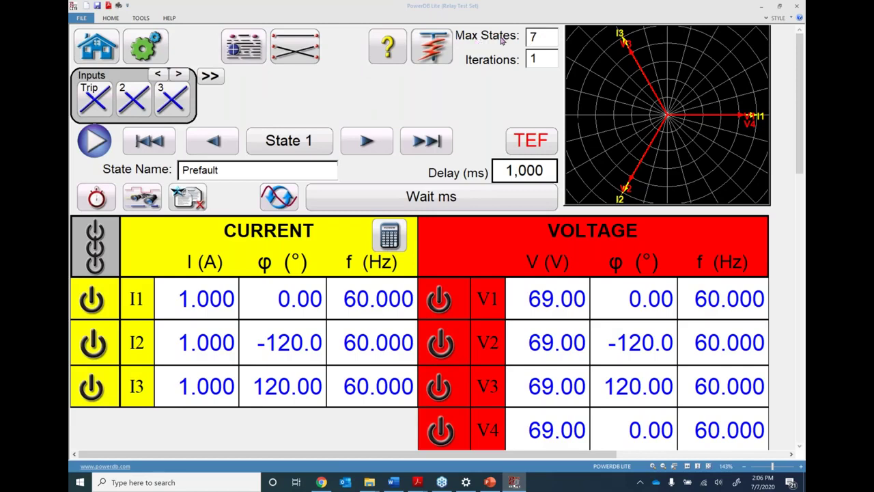
Examine the sequence's maximum-states setting and its list of states, and expand the binary inputs and outputs
{"action": "double_click", "coordinate": [538, 36]}
{"action": "left_click", "coordinate": [333, 102]}
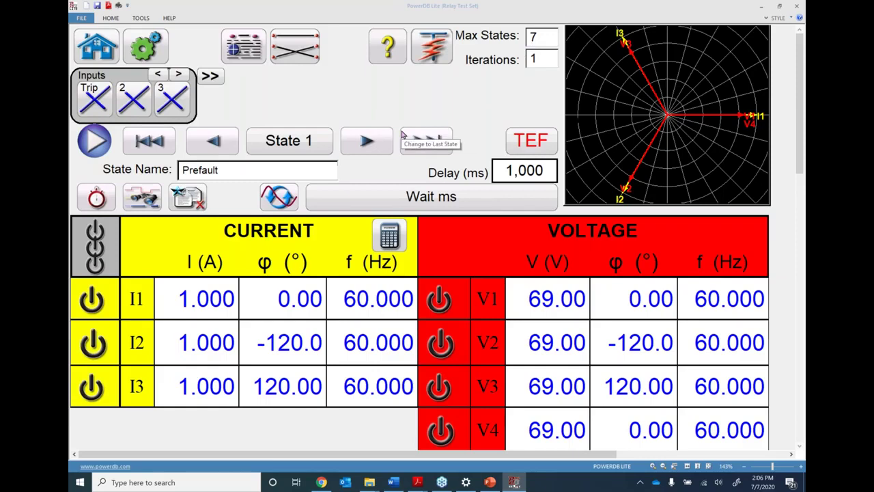
{"action": "left_click", "coordinate": [289, 145]}
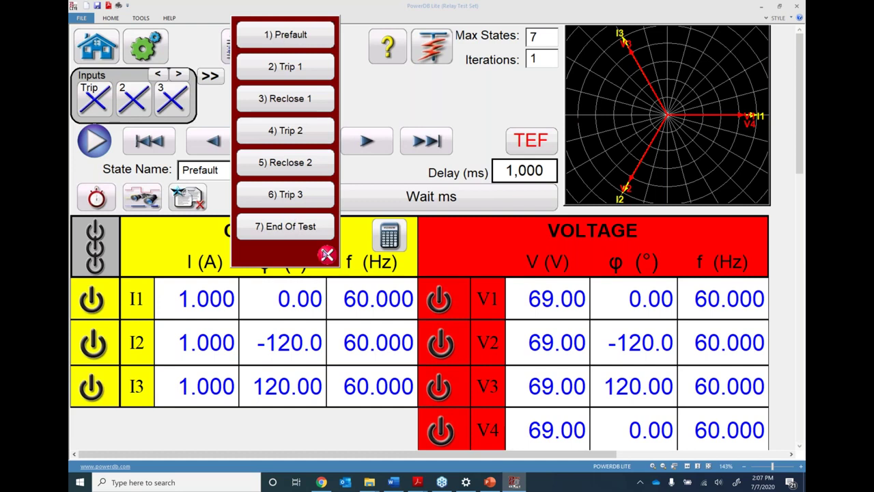
{"action": "left_click", "coordinate": [325, 254]}
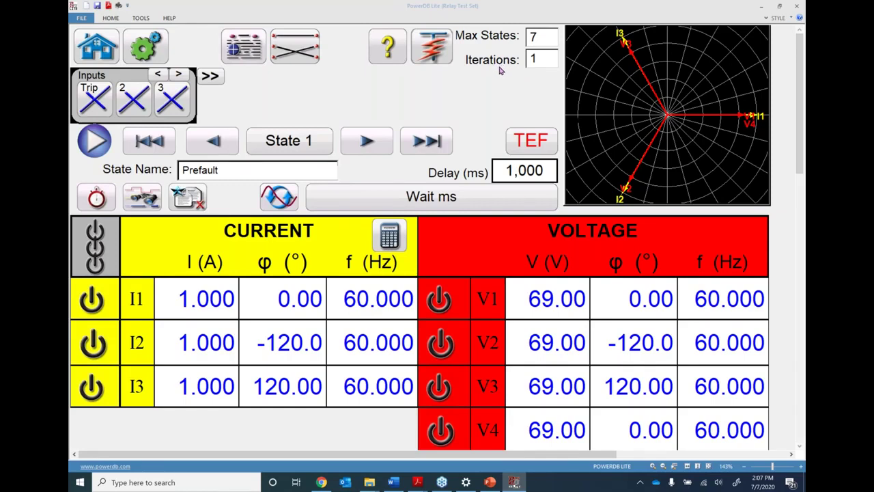
{"action": "left_click", "coordinate": [284, 147]}
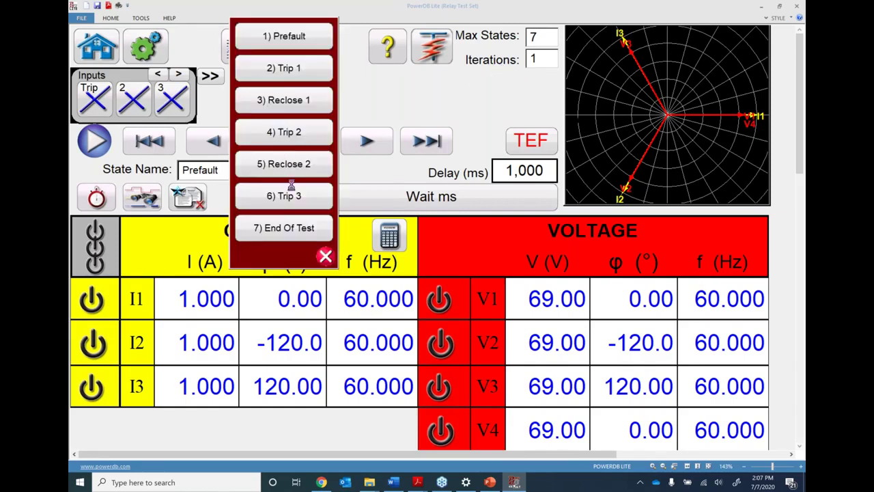
{"action": "left_click", "coordinate": [325, 257]}
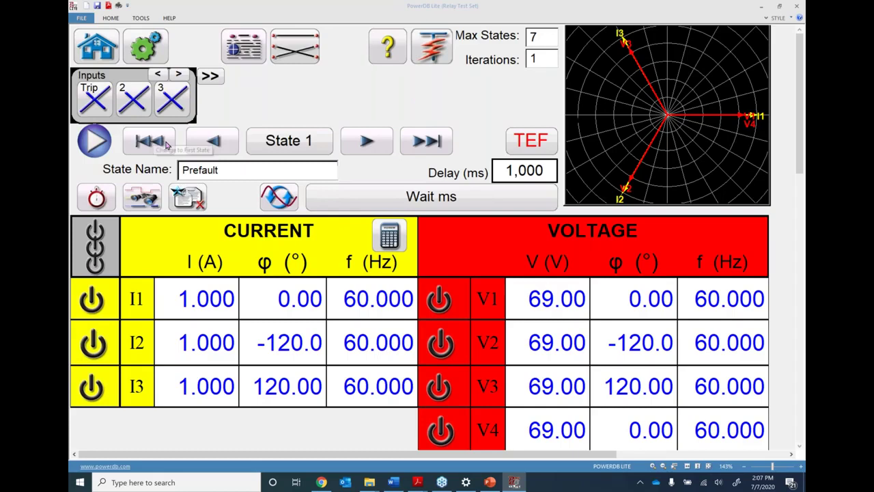
{"action": "left_click", "coordinate": [209, 80]}
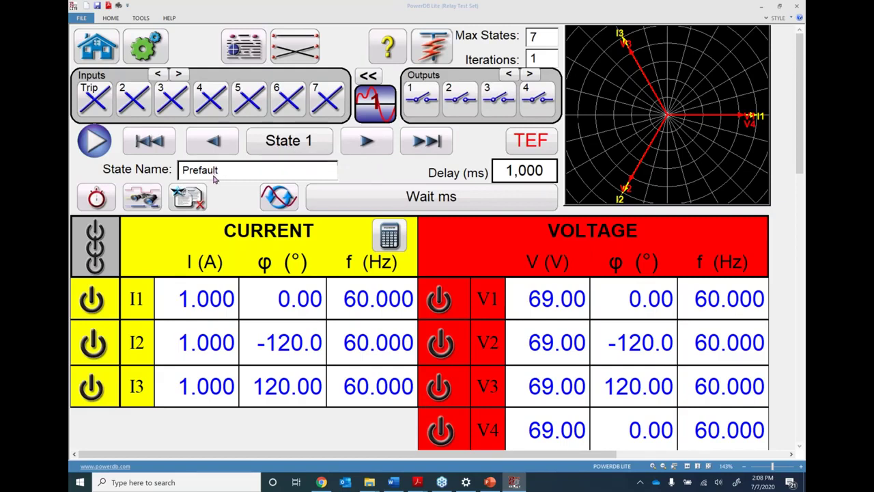
Look through the Trip 1 and Reclose 1 states, and return to Prefault to review its wait-condition options
{"action": "left_click", "coordinate": [358, 146]}
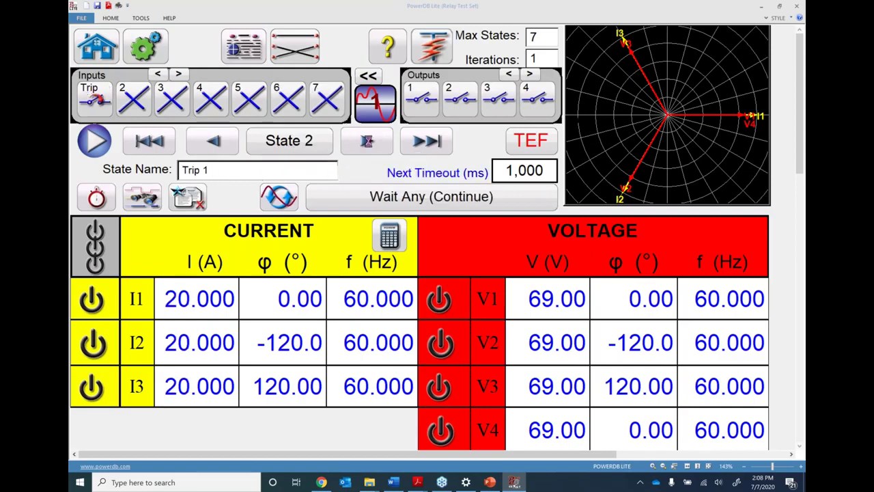
{"action": "left_click", "coordinate": [366, 141]}
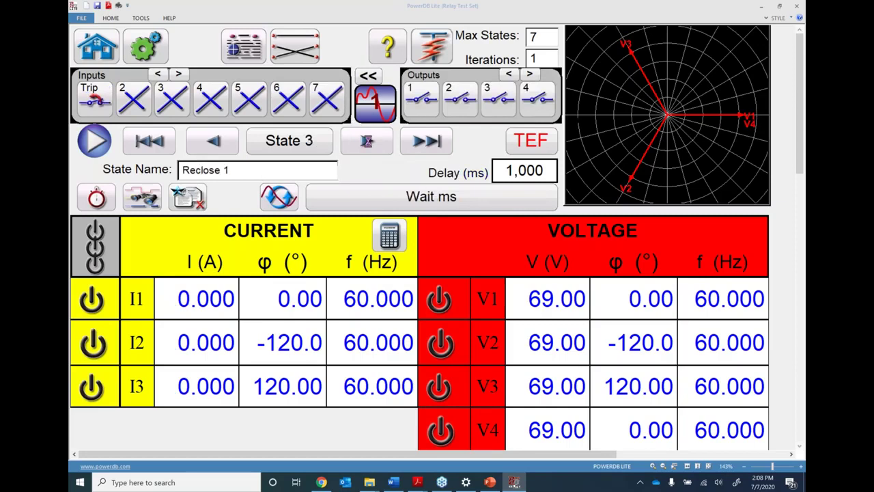
{"action": "left_click", "coordinate": [213, 142]}
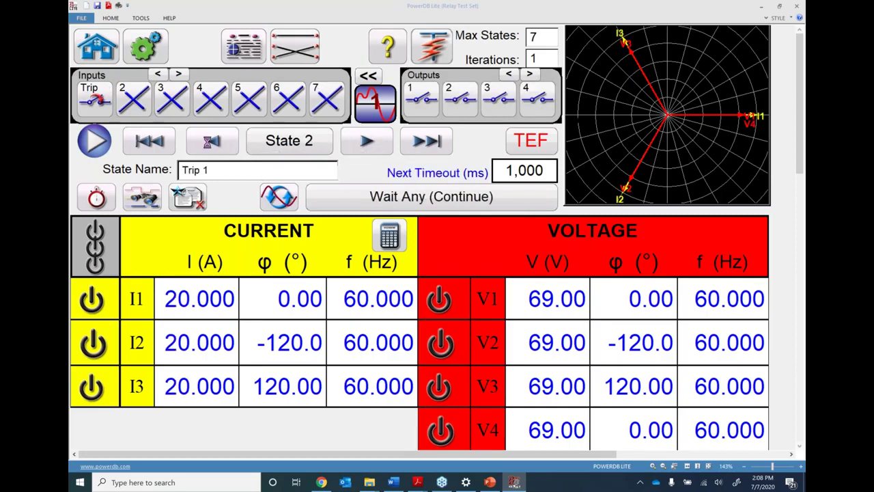
{"action": "left_click", "coordinate": [147, 141]}
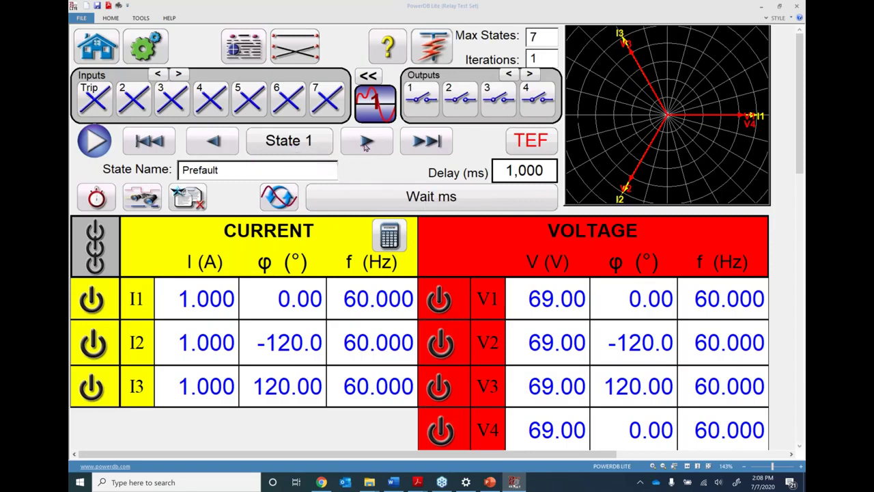
{"action": "left_click", "coordinate": [419, 198]}
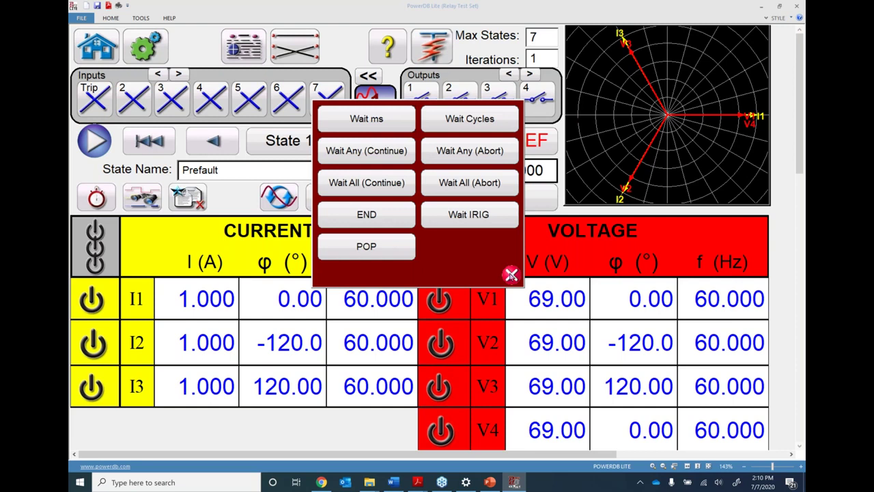
{"action": "left_click", "coordinate": [511, 274]}
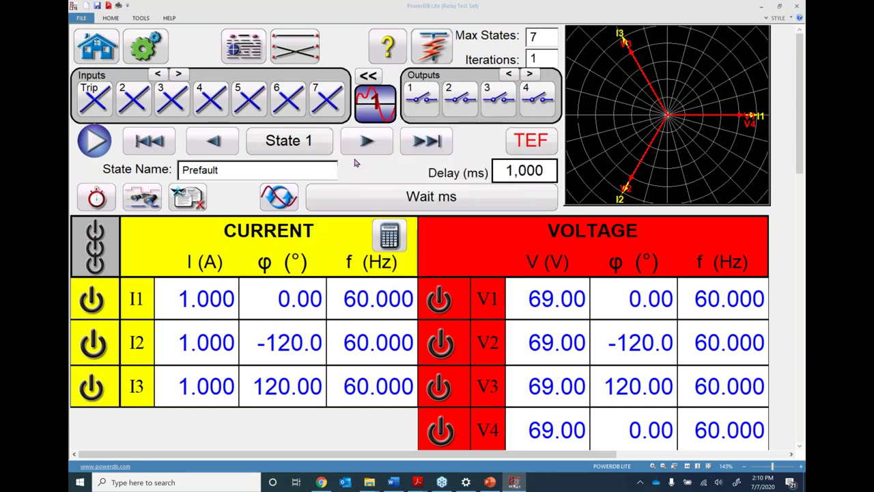
Go to the Trip 1 state and enable current channel I1
{"action": "left_click", "coordinate": [297, 145]}
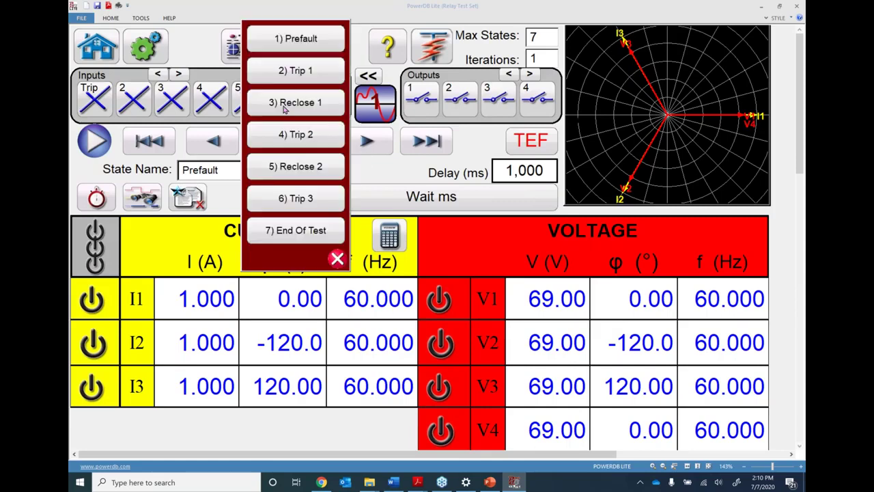
{"action": "left_click", "coordinate": [296, 71]}
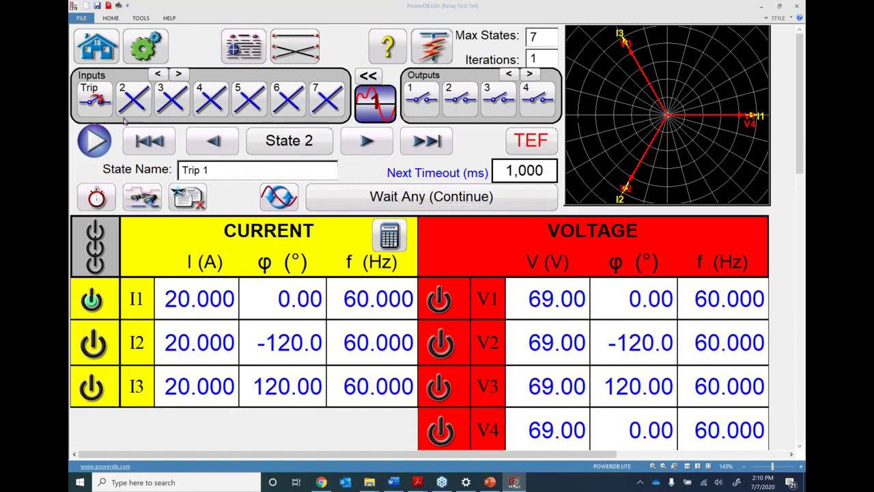
{"action": "left_click", "coordinate": [134, 99]}
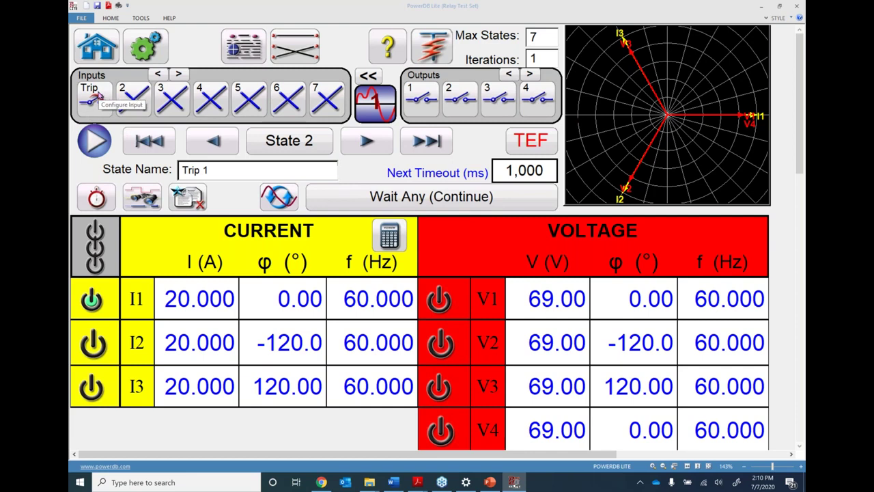
{"action": "left_click", "coordinate": [132, 99]}
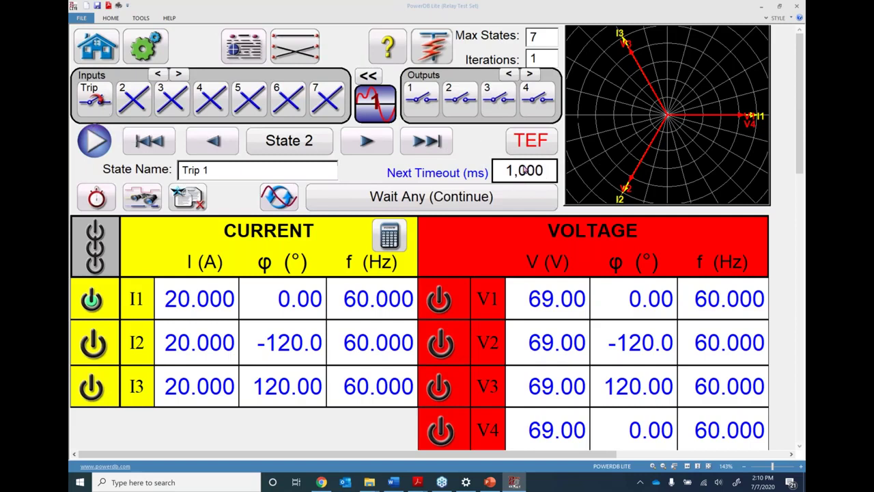
Examine the settings of each remaining state in order, from Reclose 1 to End Of Test
{"action": "left_click", "coordinate": [364, 141]}
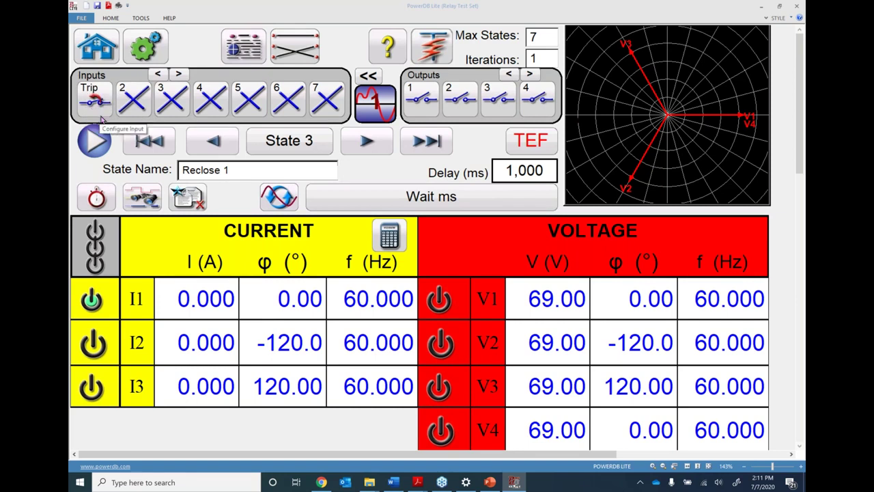
{"action": "left_click", "coordinate": [366, 143]}
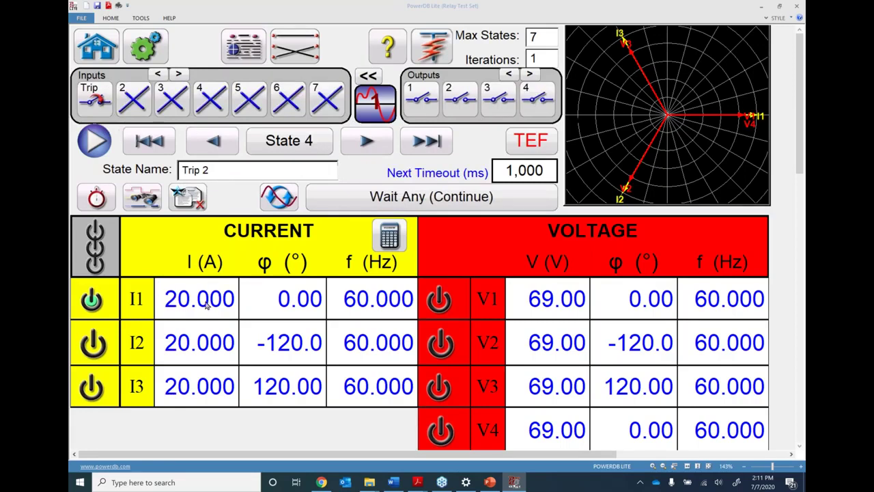
{"action": "left_click", "coordinate": [366, 140]}
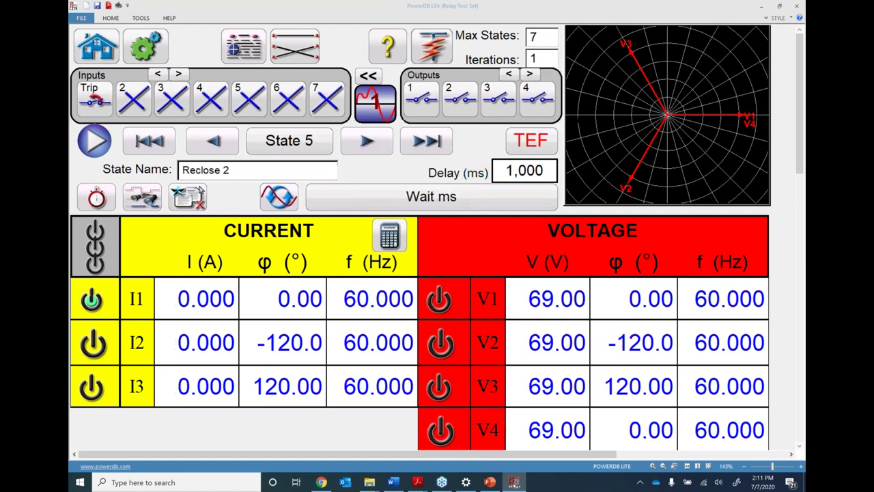
{"action": "left_click", "coordinate": [366, 140]}
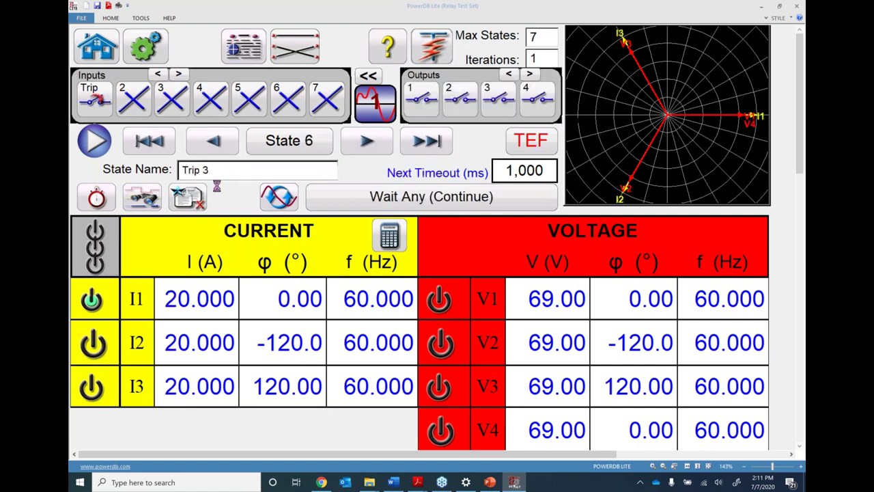
{"action": "left_click", "coordinate": [362, 141]}
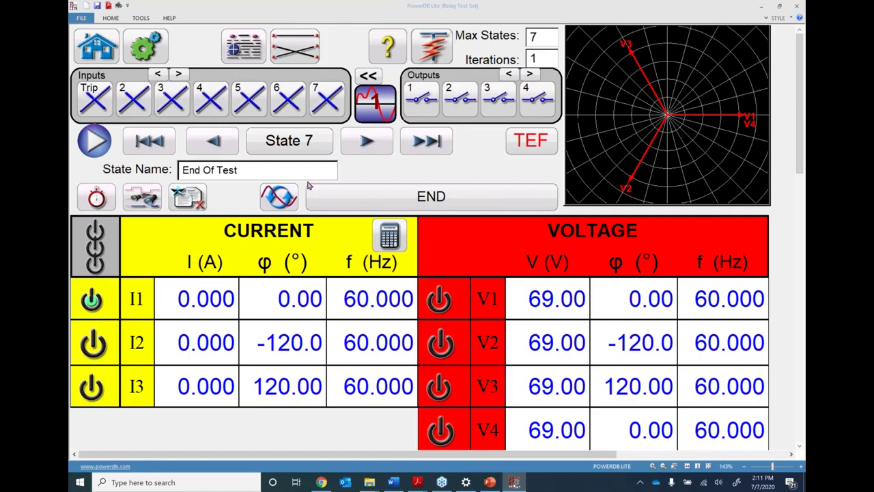
Set the maximum number of states to 9 and select the End Of Test state
{"action": "double_click", "coordinate": [539, 36]}
{"action": "type", "text": "9"}
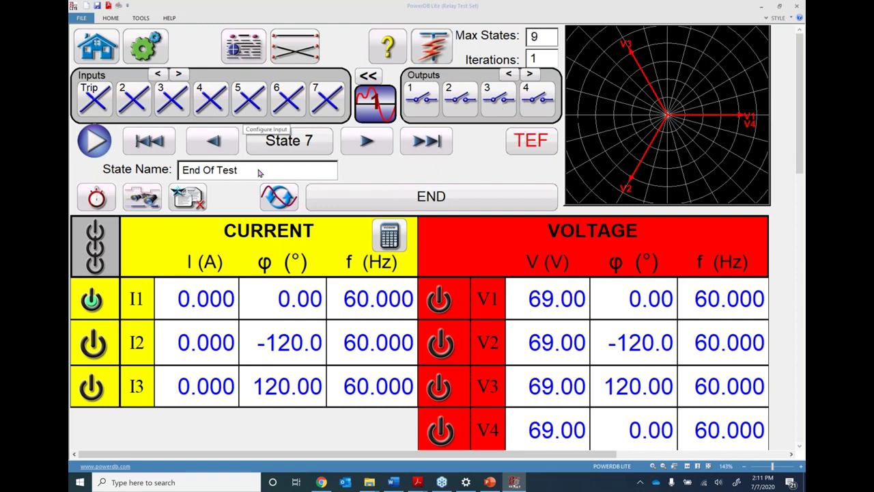
{"action": "left_click", "coordinate": [284, 142]}
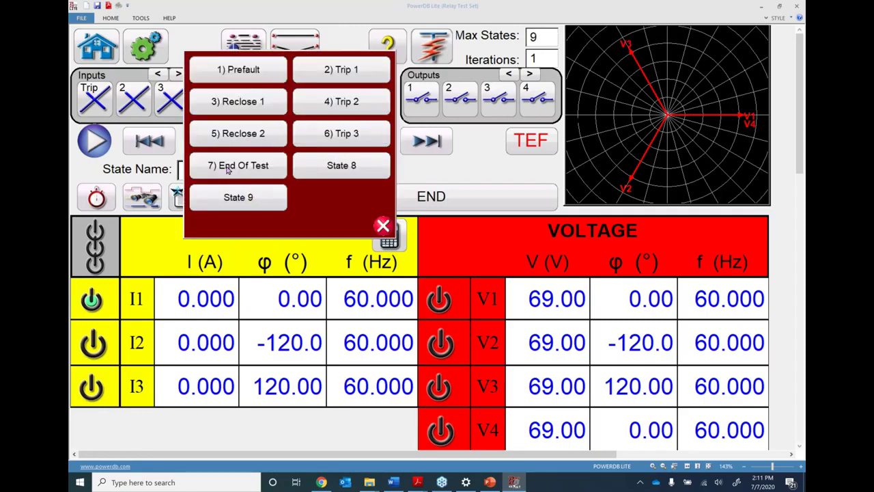
{"action": "left_click", "coordinate": [228, 168]}
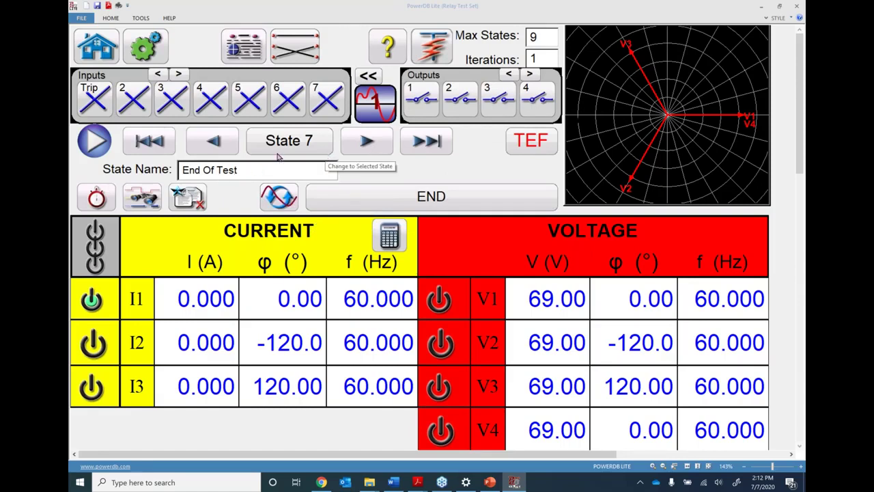
Copy the End Of Test state and paste it into state 9
{"action": "left_click", "coordinate": [187, 197]}
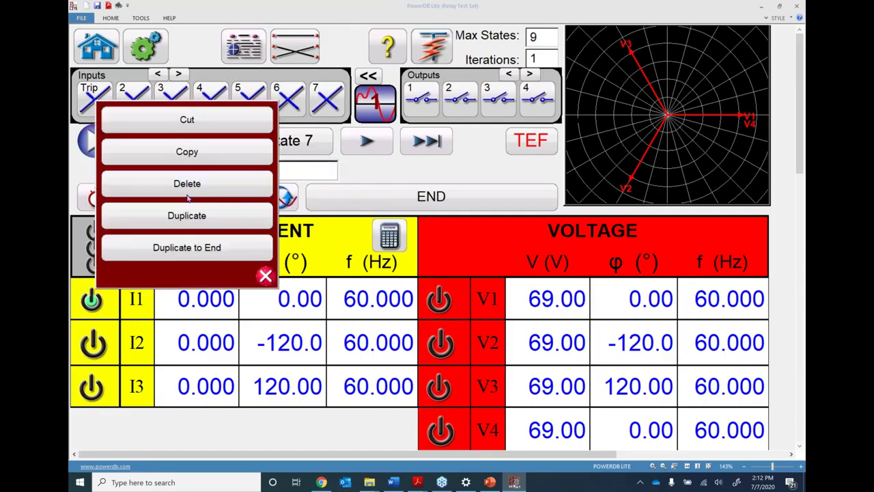
{"action": "left_click", "coordinate": [188, 156]}
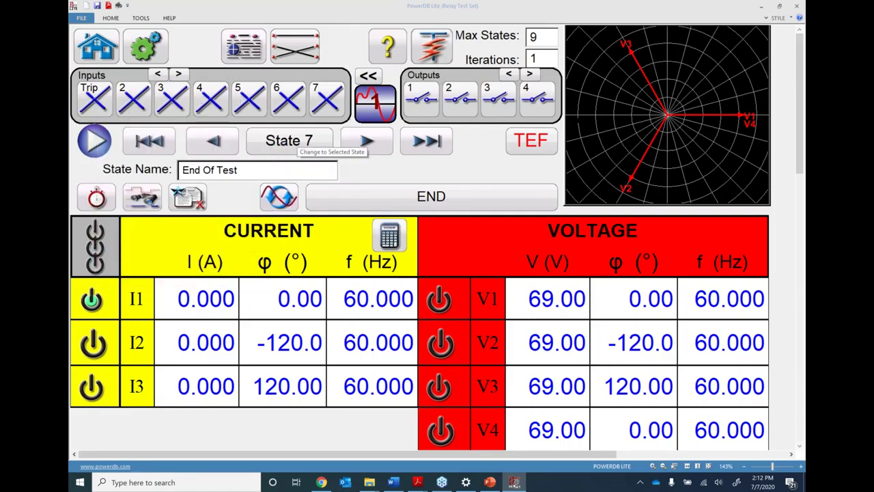
{"action": "left_click", "coordinate": [297, 139]}
{"action": "left_click", "coordinate": [244, 192]}
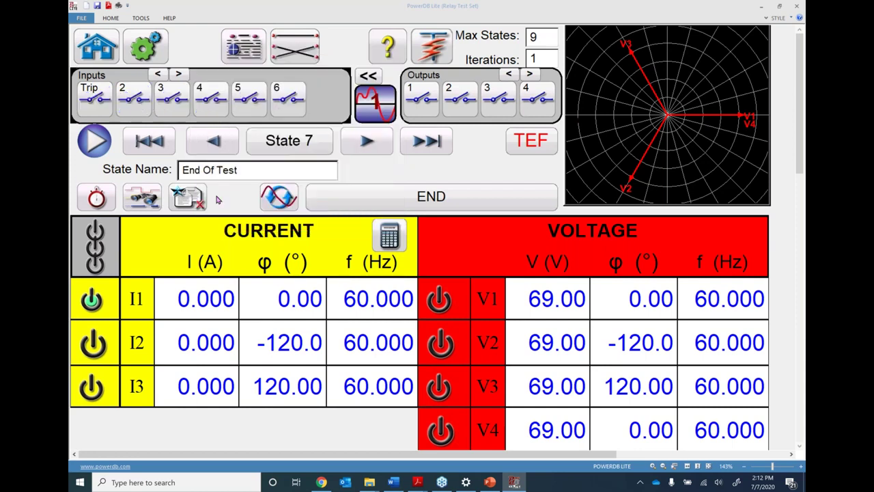
{"action": "left_click", "coordinate": [188, 197]}
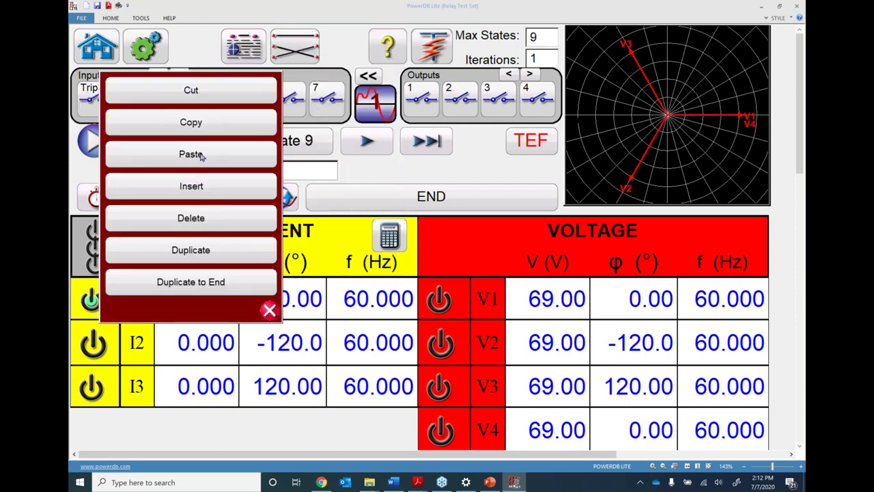
{"action": "left_click", "coordinate": [191, 154]}
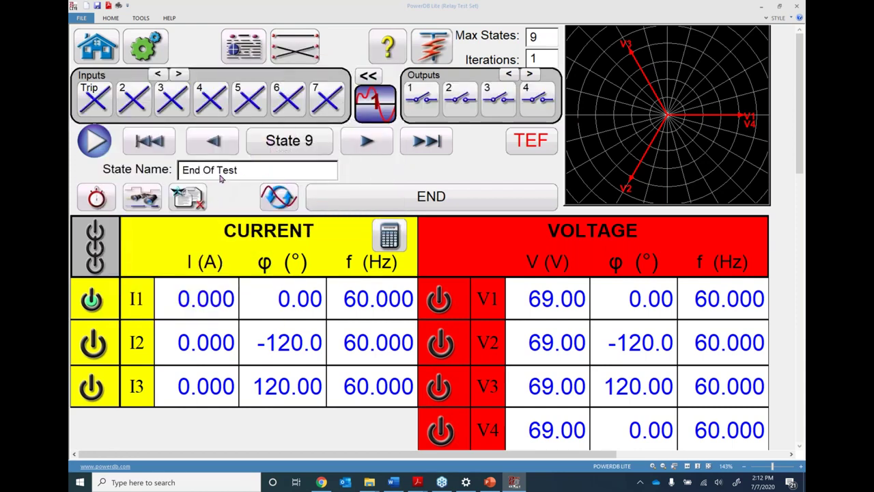
Copy the Trip 3 state and paste it into state 8
{"action": "left_click", "coordinate": [289, 146]}
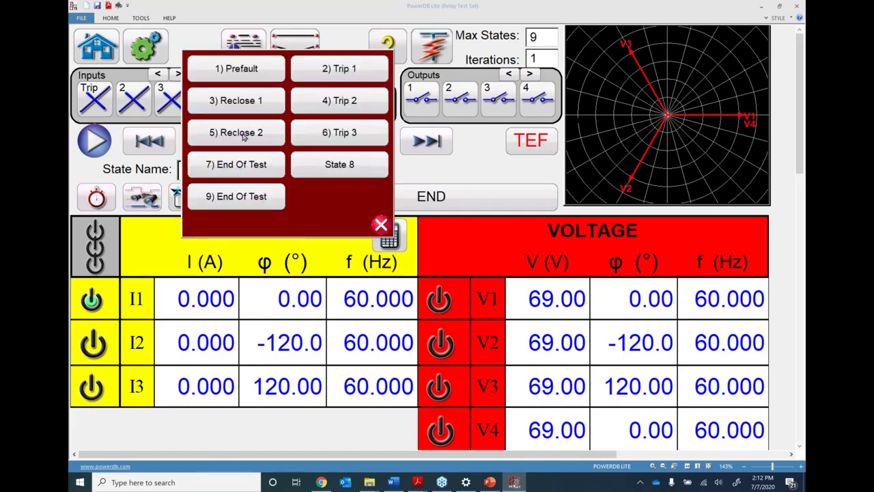
{"action": "left_click", "coordinate": [337, 136]}
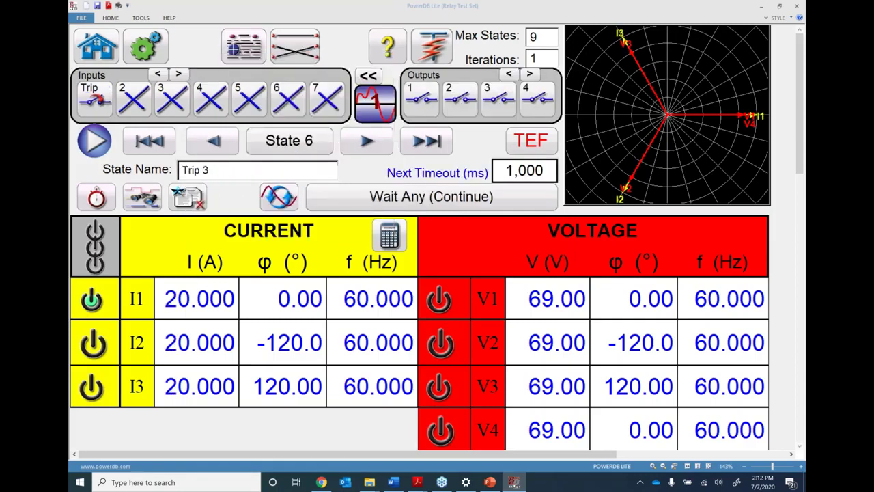
{"action": "left_click", "coordinate": [205, 196]}
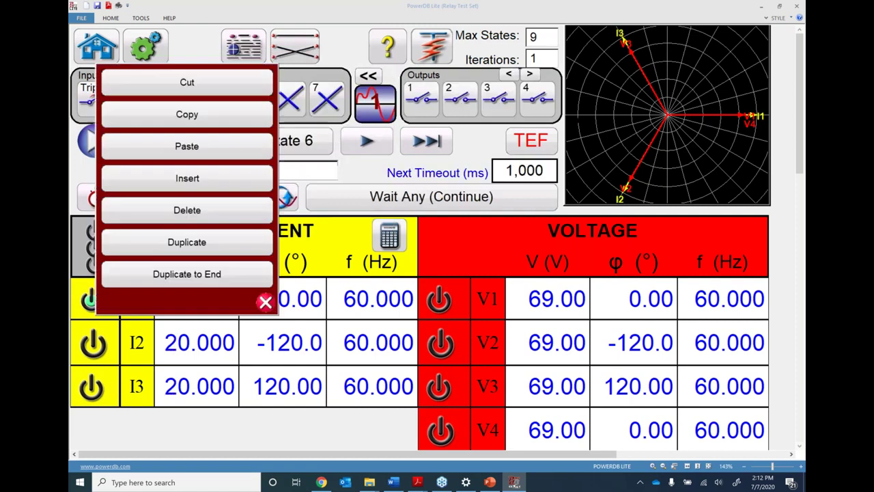
{"action": "left_click", "coordinate": [186, 119]}
{"action": "left_click", "coordinate": [327, 144]}
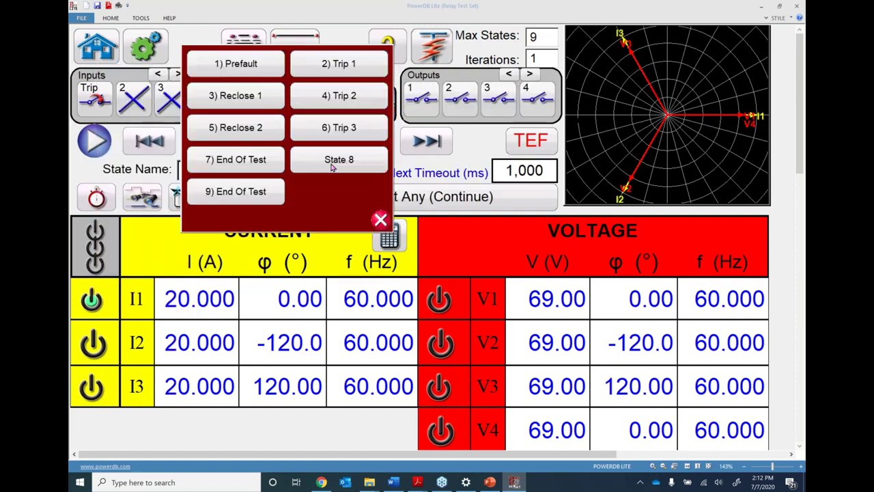
{"action": "left_click", "coordinate": [332, 163]}
{"action": "left_click", "coordinate": [205, 198]}
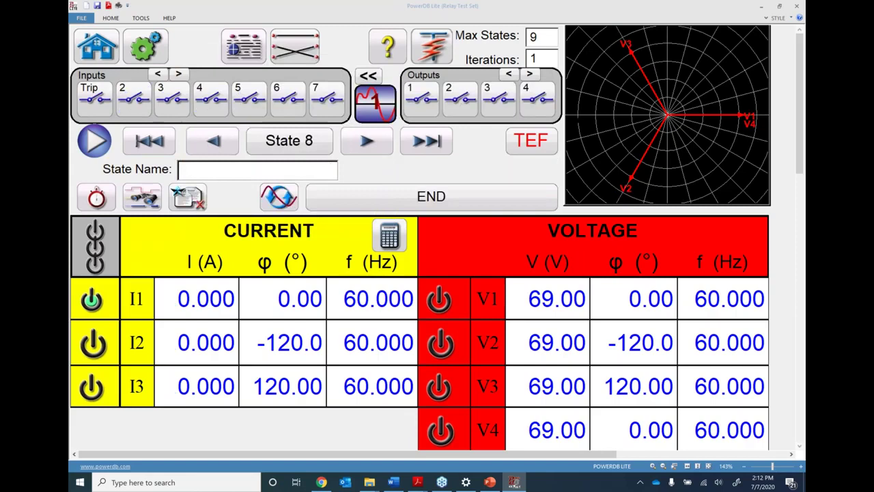
{"action": "left_click", "coordinate": [197, 153]}
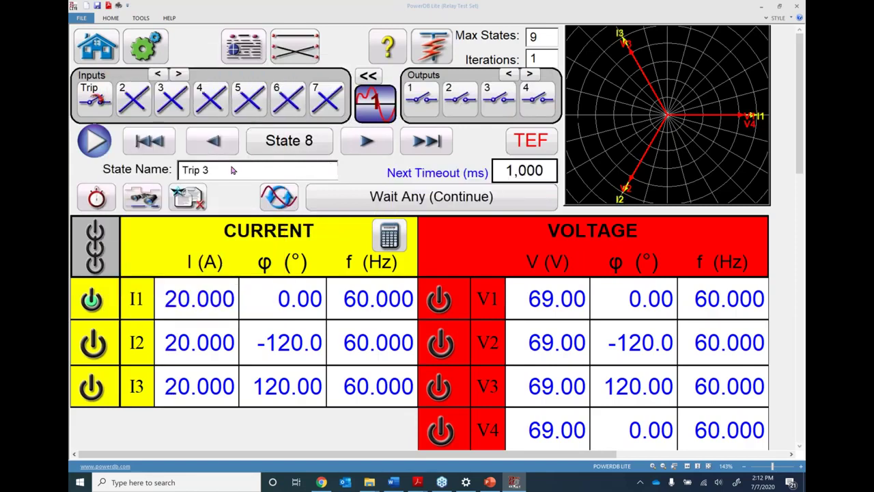
Rename state 8 as Trip 4
{"action": "triple_click", "coordinate": [247, 167]}
{"action": "left_click", "coordinate": [247, 167]}
{"action": "key", "text": "BackSpace"}
{"action": "type", "text": "4"}
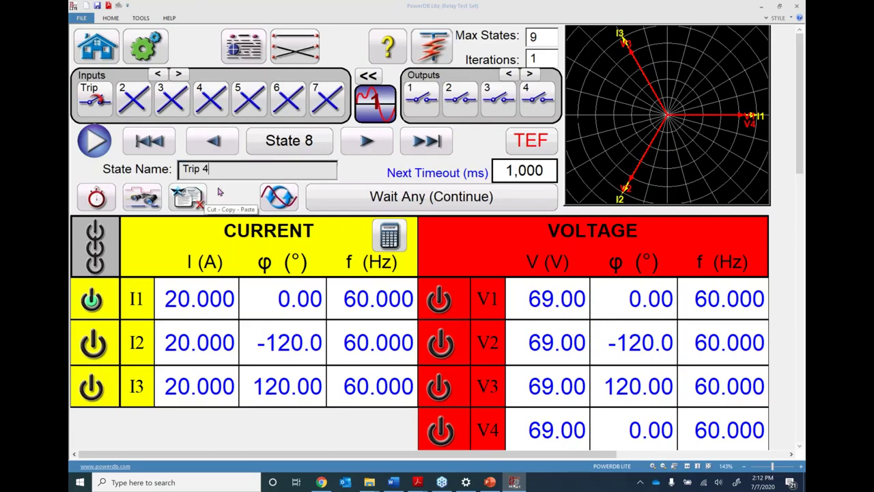
Copy the Reclose 2 state and paste it over the End Of Test state in state 7
{"action": "left_click", "coordinate": [288, 144]}
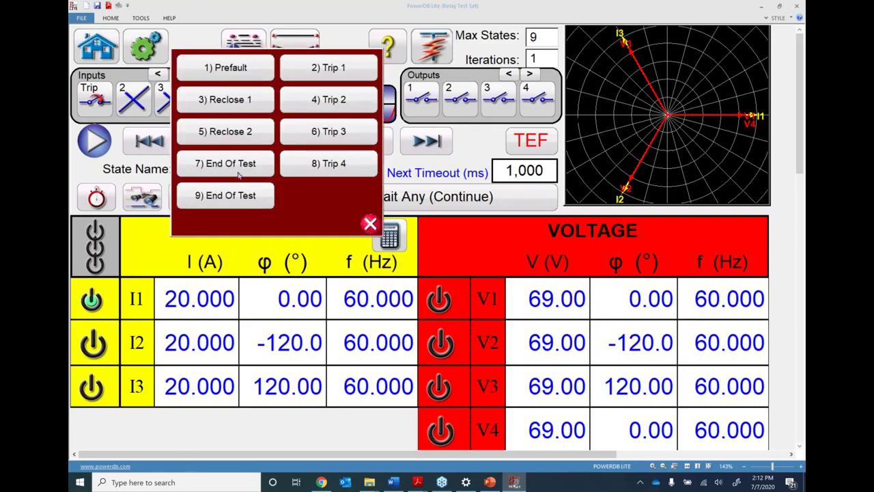
{"action": "left_click", "coordinate": [228, 134]}
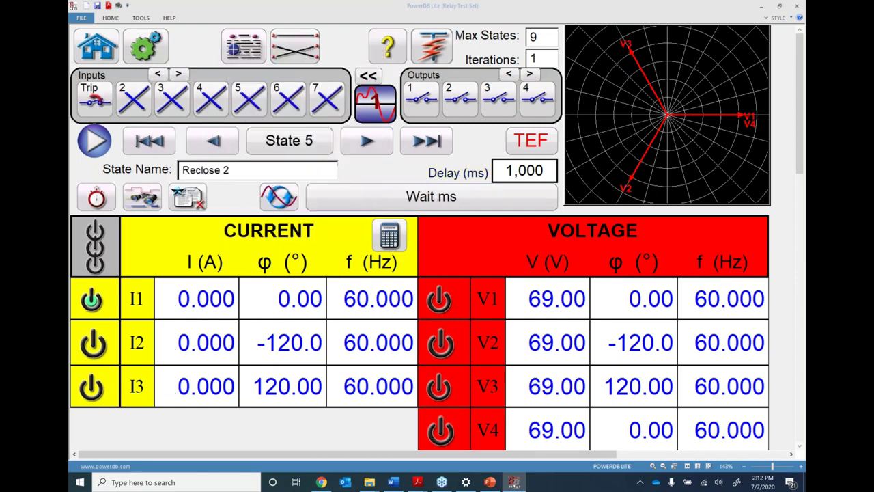
{"action": "left_click", "coordinate": [188, 198]}
{"action": "left_click", "coordinate": [186, 121]}
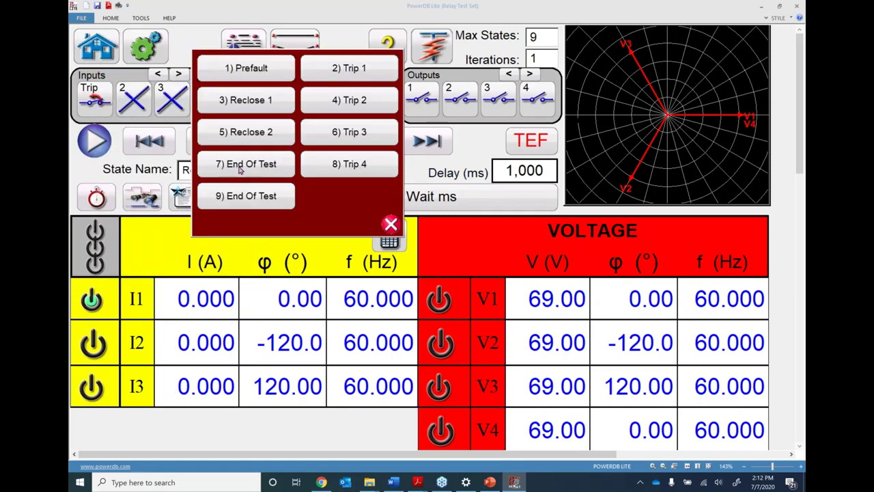
{"action": "left_click", "coordinate": [249, 167]}
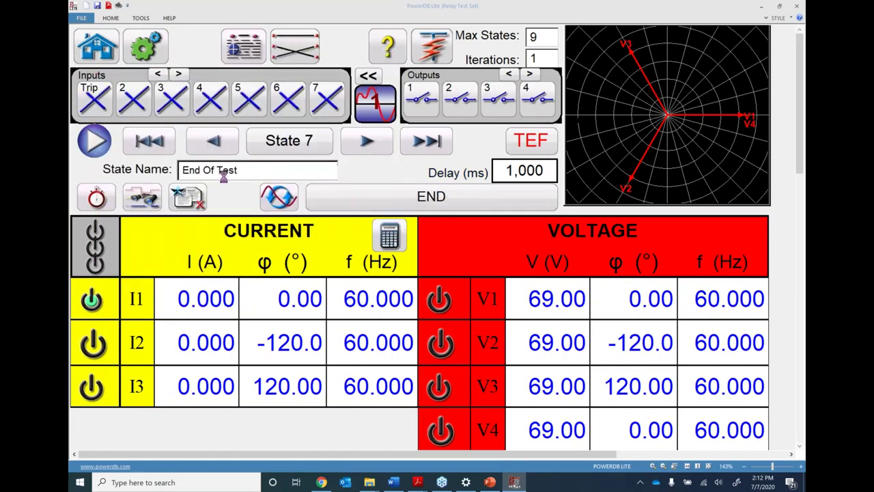
{"action": "left_click", "coordinate": [183, 196]}
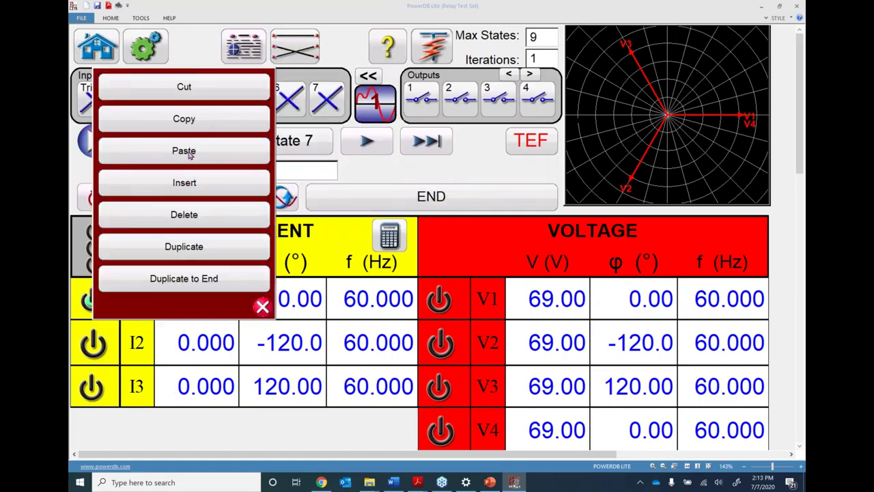
{"action": "left_click", "coordinate": [187, 149]}
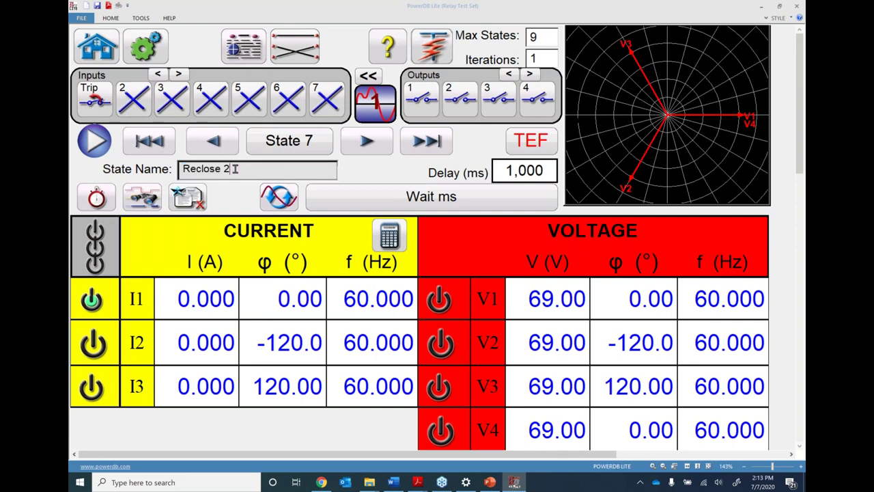
Rename state 7 as Reclose 3 and check the order of the states in the sequence
{"action": "type", "text": "3"}
{"action": "left_click", "coordinate": [282, 143]}
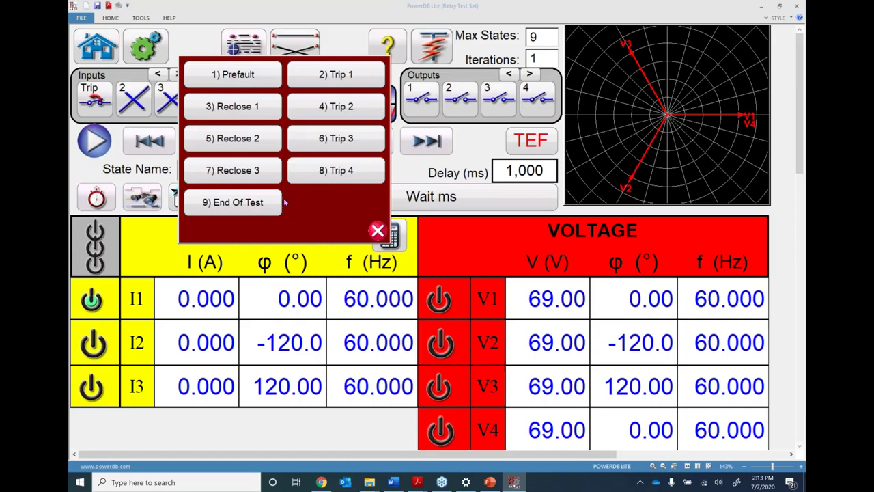
{"action": "left_click", "coordinate": [377, 230]}
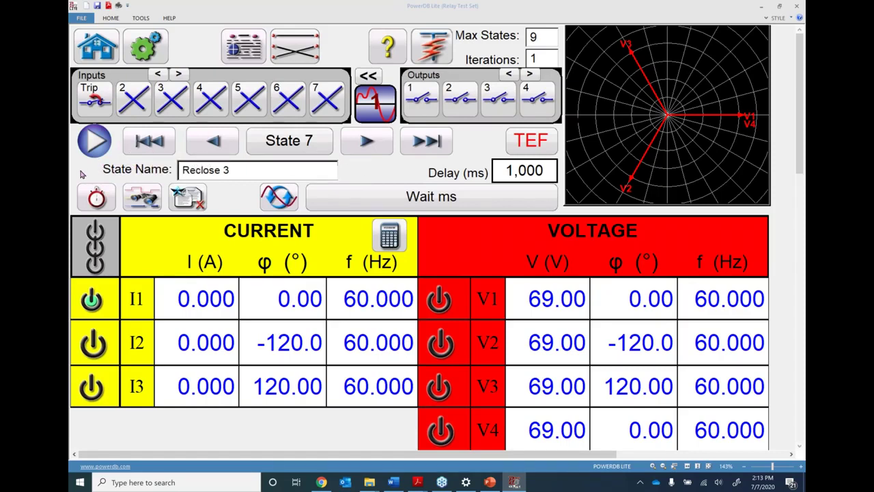
Add a third timer named Reclose Time 2 to the timer setup
{"action": "left_click", "coordinate": [96, 198]}
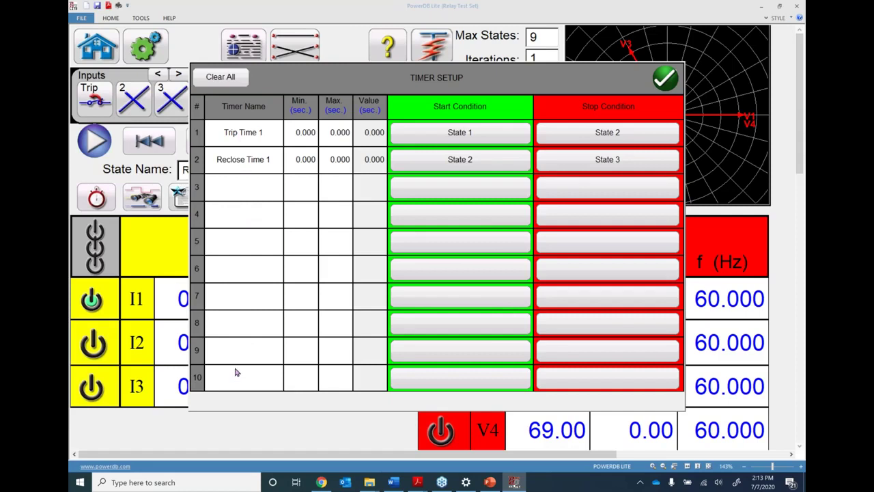
{"action": "left_click", "coordinate": [243, 186]}
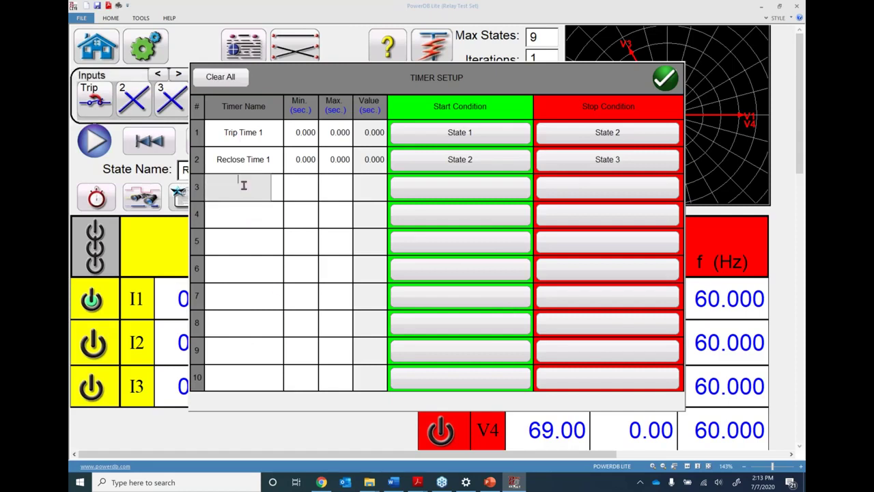
{"action": "type", "text": "Reclose Time 2"}
{"action": "key", "text": "Return"}
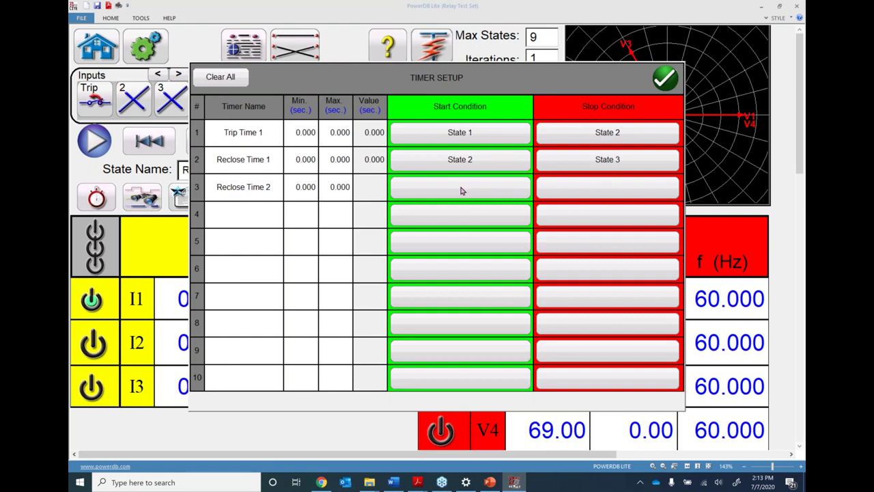
Set the Reclose Time 2 timer to start on Post 1 and stop on State 5, and accept the timer setup
{"action": "left_click", "coordinate": [612, 192]}
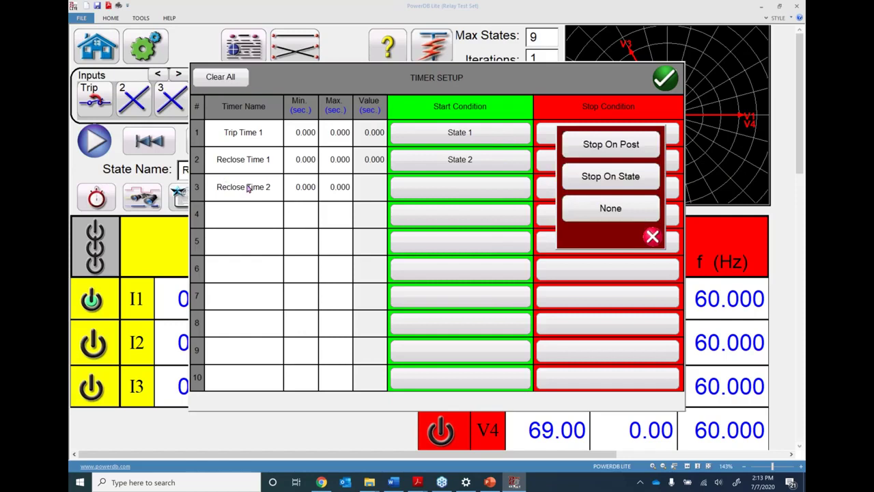
{"action": "left_click", "coordinate": [609, 179]}
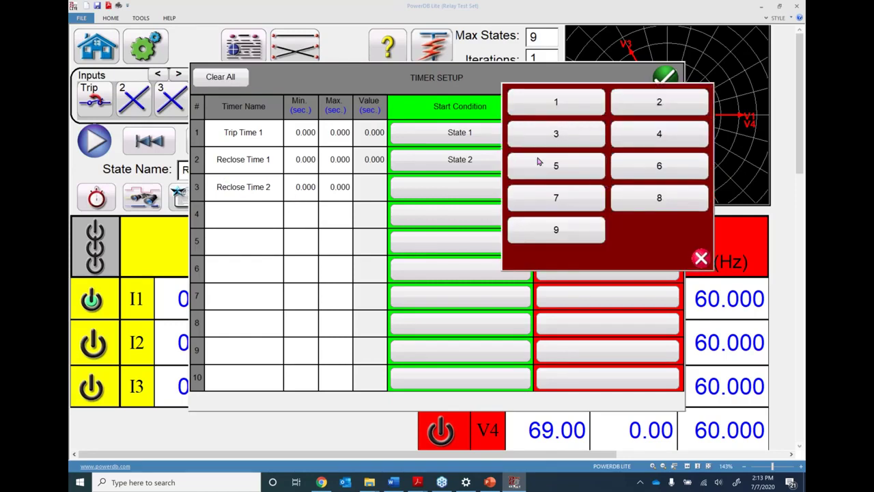
{"action": "left_click", "coordinate": [566, 174]}
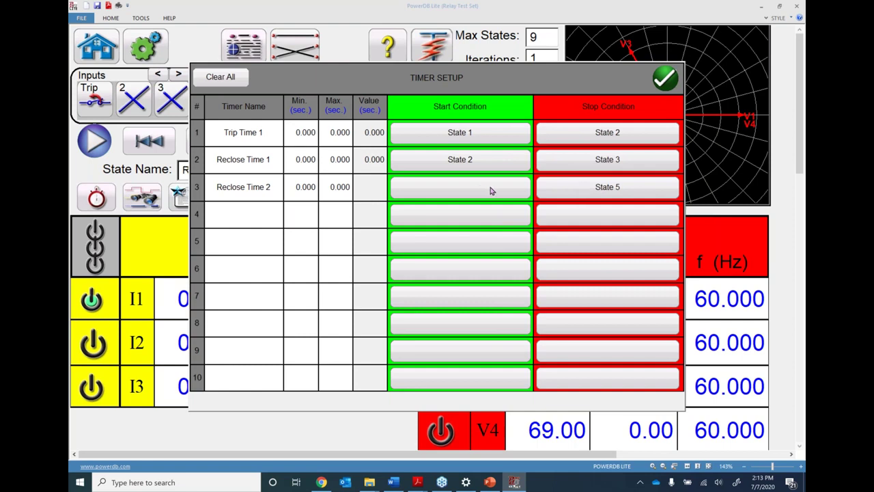
{"action": "left_click", "coordinate": [481, 190]}
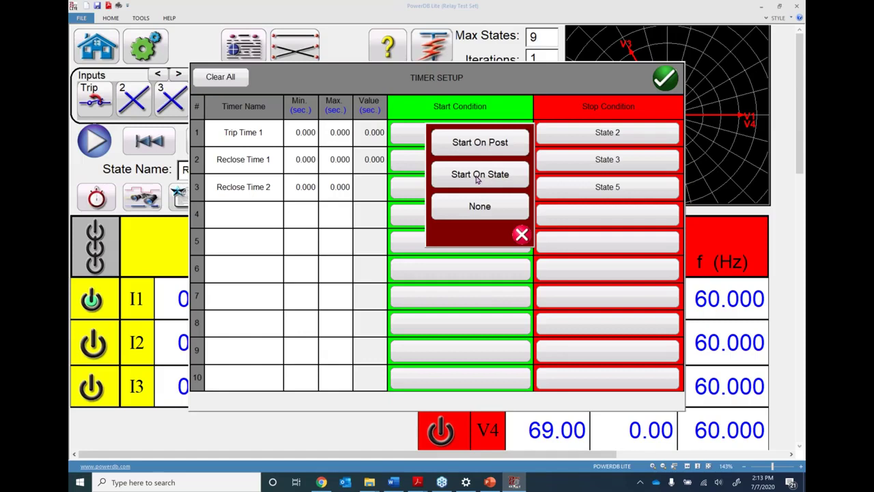
{"action": "left_click", "coordinate": [478, 144]}
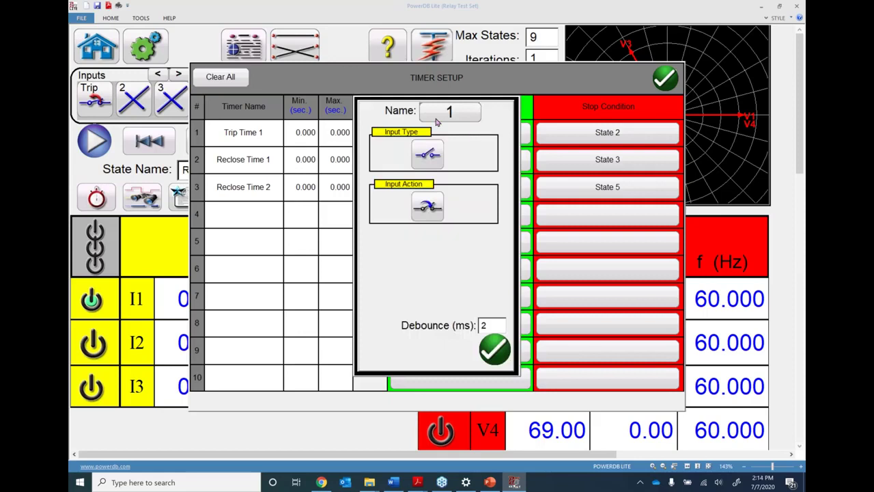
{"action": "left_click", "coordinate": [487, 351]}
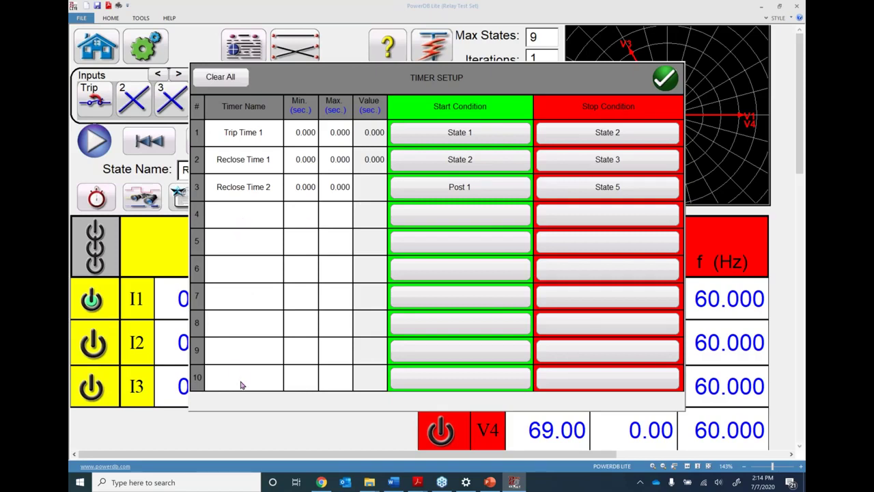
{"action": "left_click", "coordinate": [666, 80]}
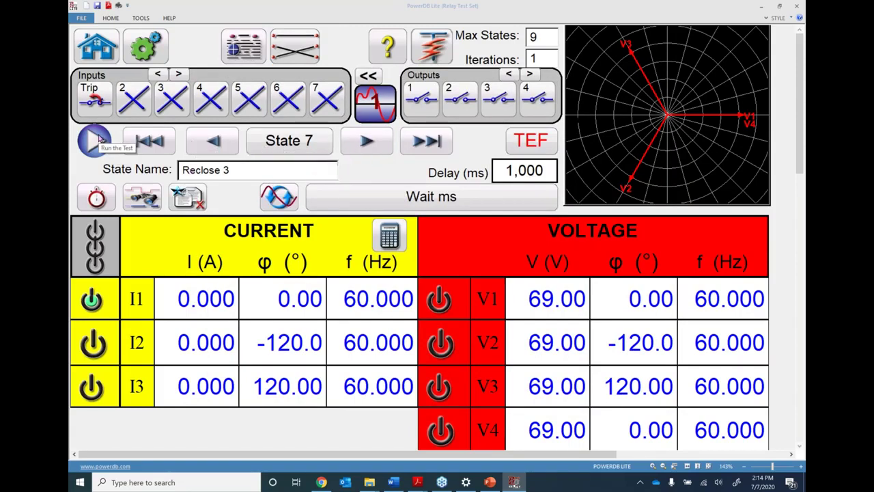
Check the hardware configuration, and run the state sequence test with a simulated contact during the run
{"action": "left_click", "coordinate": [144, 49]}
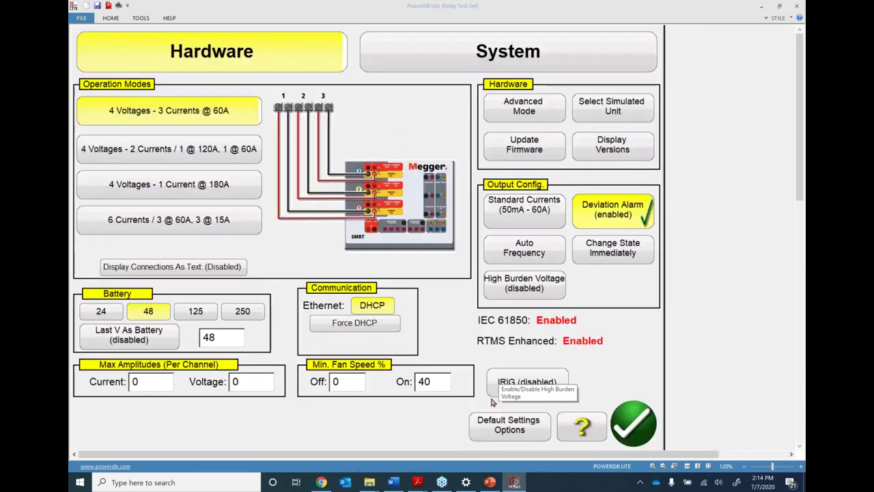
{"action": "left_click", "coordinate": [632, 423]}
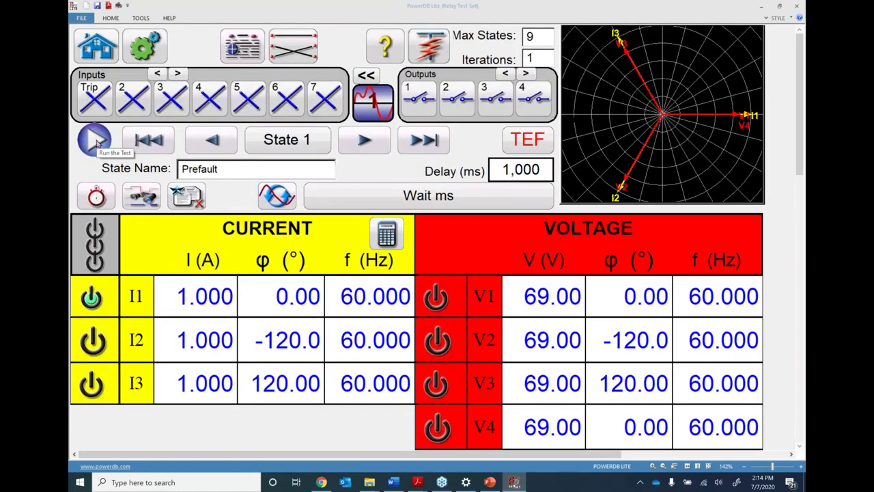
{"action": "left_click", "coordinate": [97, 142]}
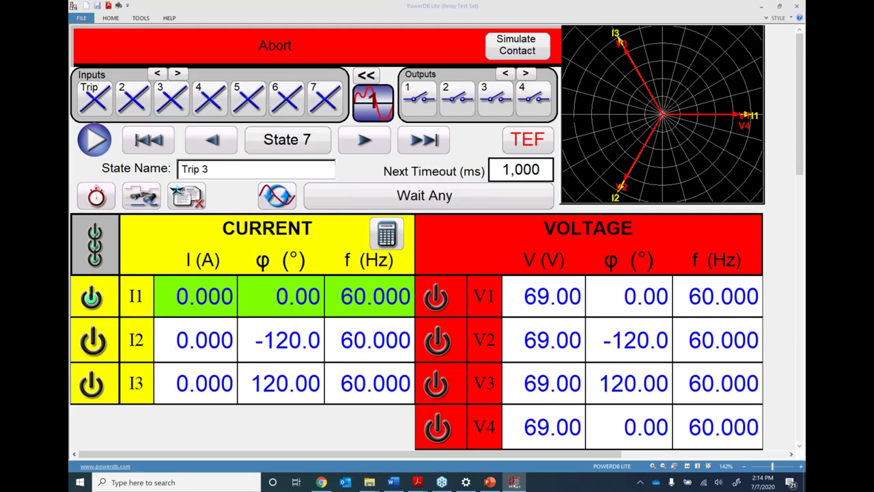
{"action": "left_click", "coordinate": [512, 51]}
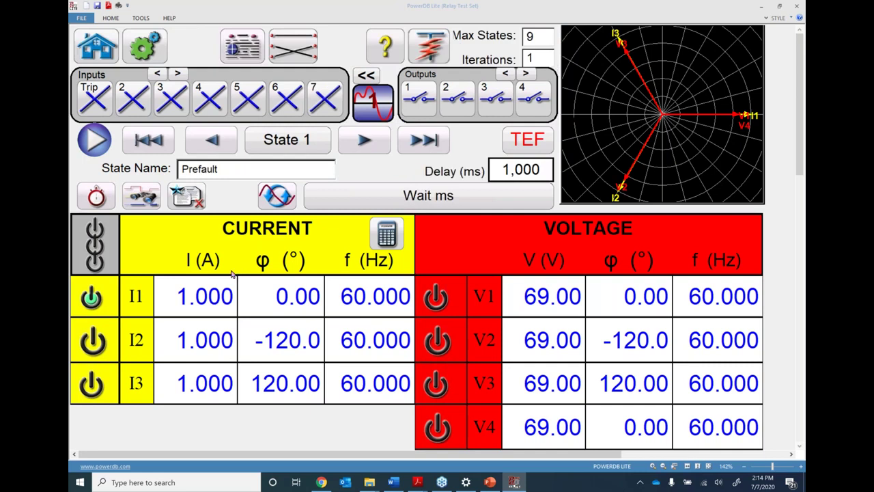
Add the sequence test results to the report and review its state, timer and binary input/output tables
{"action": "left_click", "coordinate": [244, 45]}
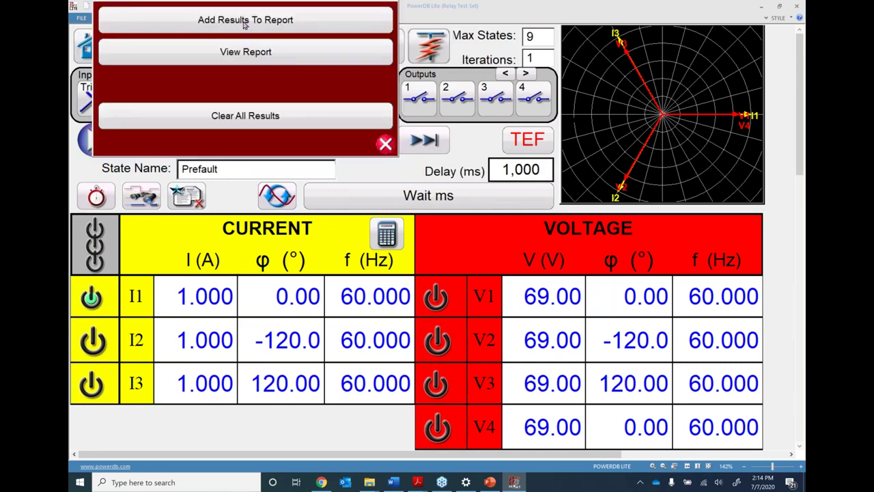
{"action": "left_click", "coordinate": [243, 24]}
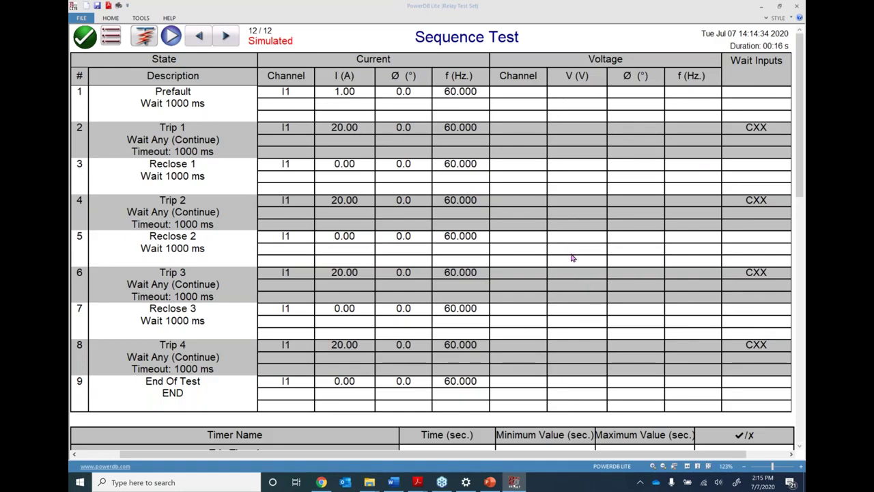
{"action": "scroll", "coordinate": [388, 201], "scroll_direction": "down", "scroll_amount": 5}
{"action": "scroll", "coordinate": [386, 201], "scroll_direction": "down", "scroll_amount": 3}
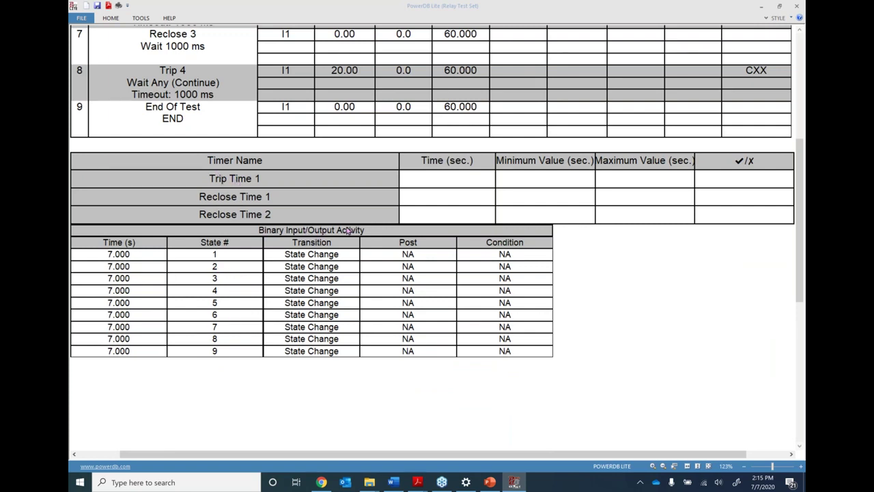
{"action": "scroll", "coordinate": [347, 230], "scroll_direction": "up", "scroll_amount": 5}
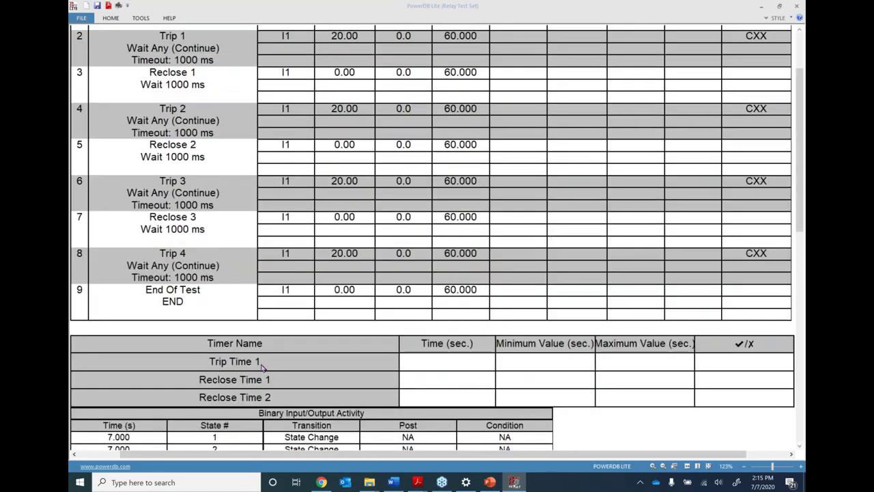
{"action": "scroll", "coordinate": [303, 320], "scroll_direction": "down", "scroll_amount": 3}
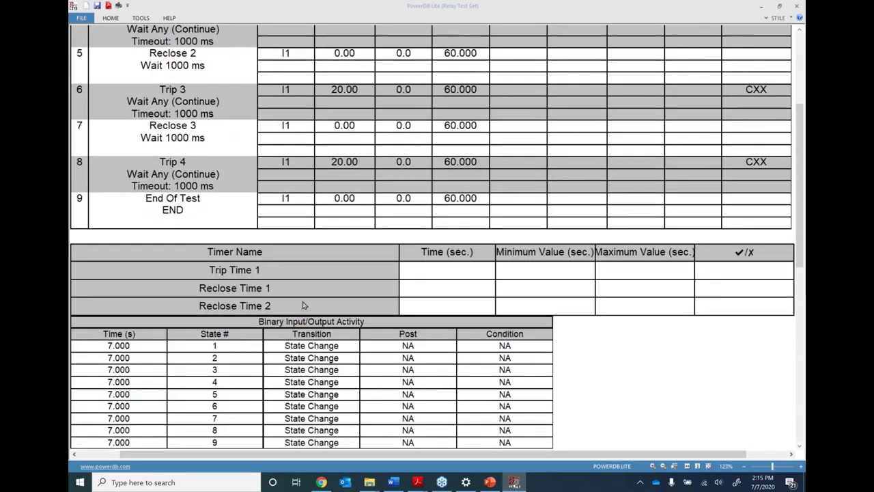
{"action": "scroll", "coordinate": [295, 308], "scroll_direction": "up", "scroll_amount": 5}
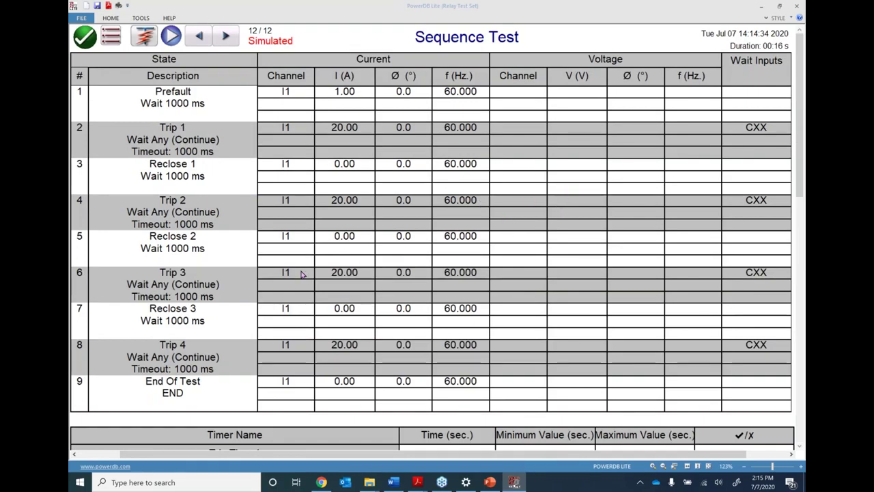
Close the sequence test report and reopen the state sequence test from the main manual test screen
{"action": "left_click", "coordinate": [85, 37]}
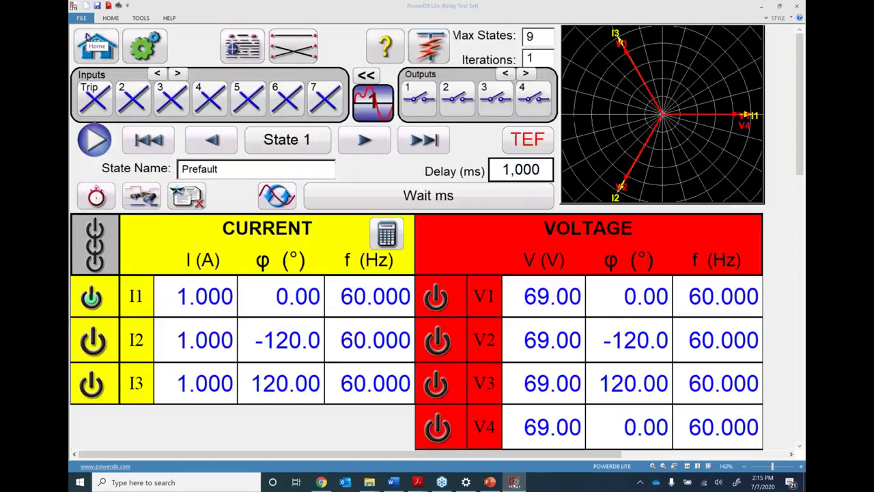
{"action": "left_click", "coordinate": [87, 38]}
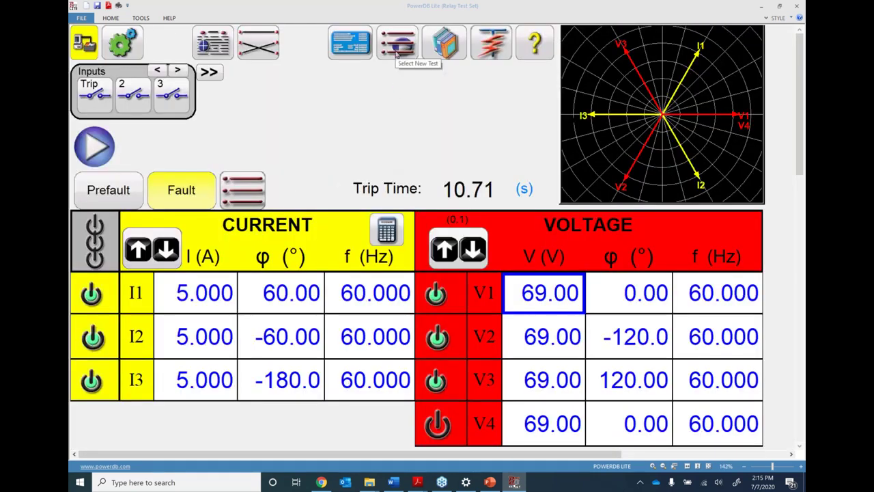
{"action": "left_click", "coordinate": [397, 45]}
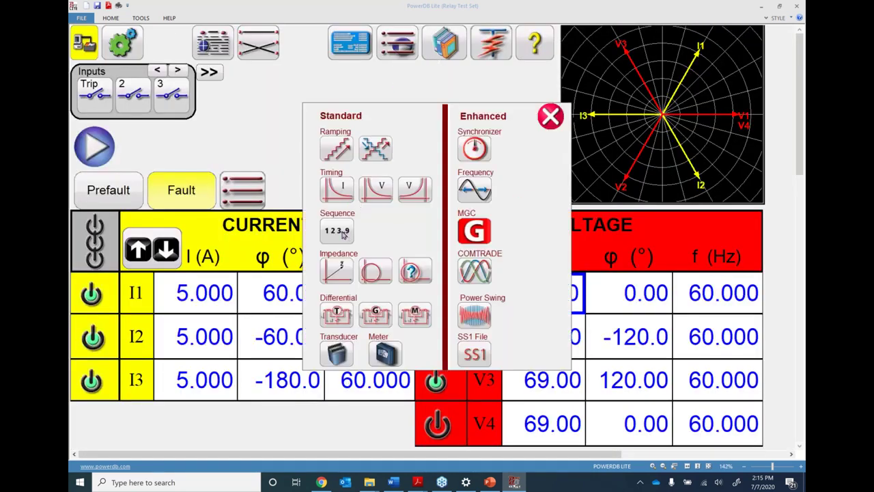
{"action": "left_click", "coordinate": [342, 231]}
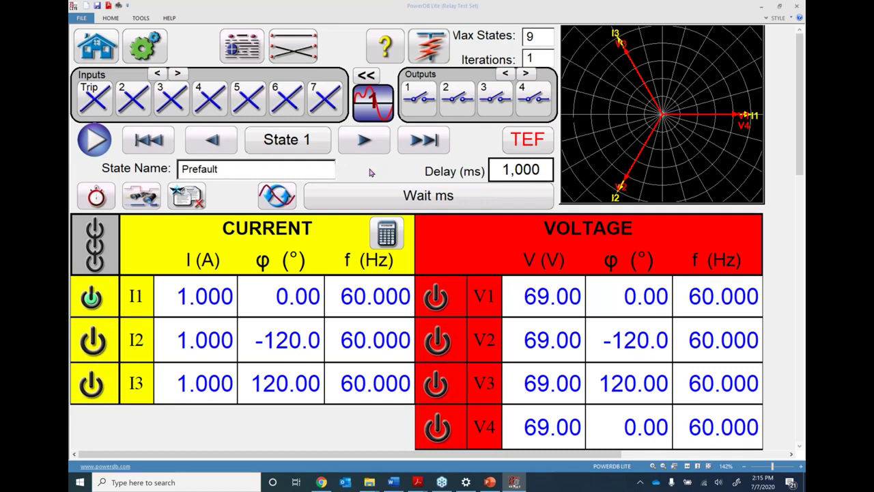
Set the Prefault state's wait condition to Wait IRIG and start the sequence test with IRIG-B enabled
{"action": "left_click", "coordinate": [416, 197]}
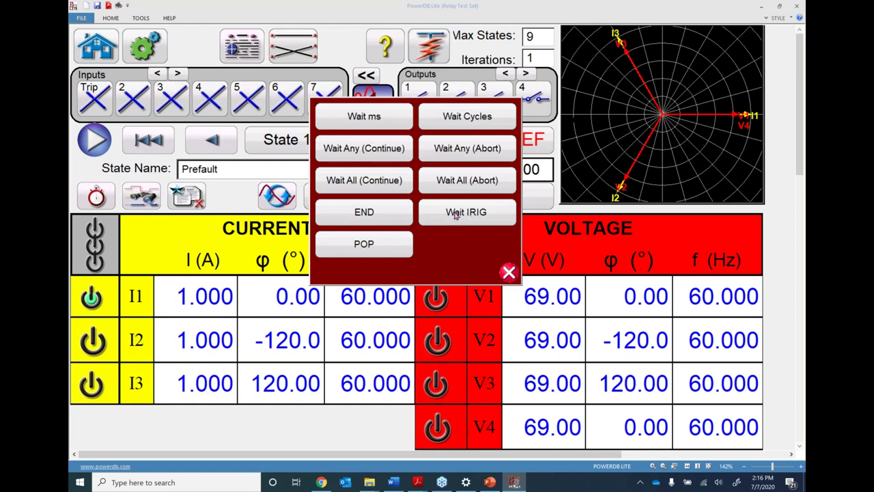
{"action": "left_click", "coordinate": [455, 215]}
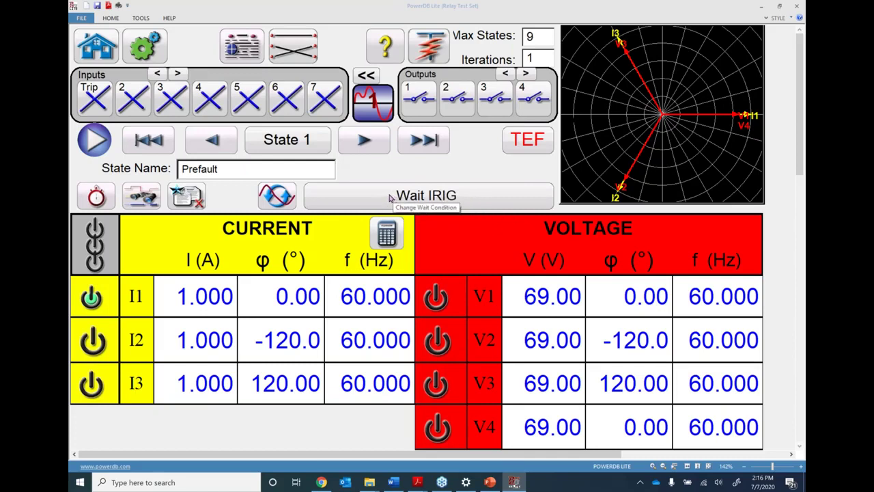
{"action": "left_click", "coordinate": [94, 140]}
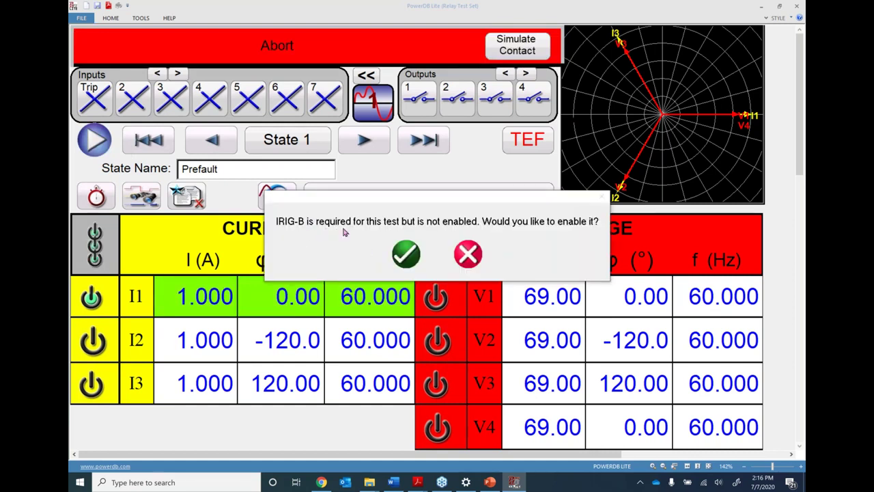
{"action": "left_click", "coordinate": [406, 253]}
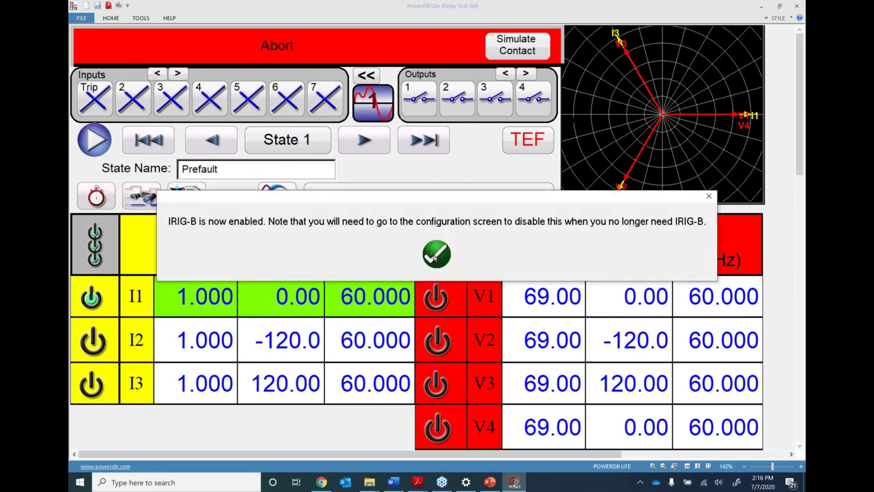
{"action": "left_click", "coordinate": [435, 255]}
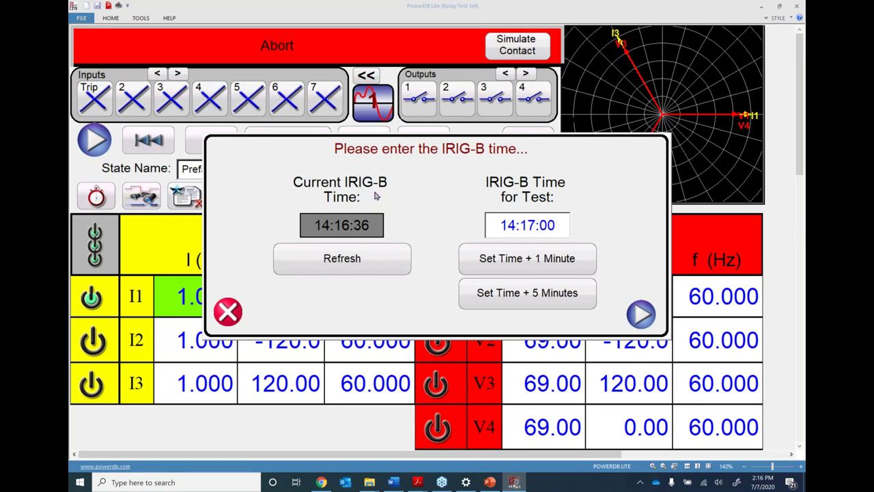
Refresh the current IRIG-B time, advance the IRIG-B test time to 14:19:00, and cancel the run
{"action": "left_click", "coordinate": [342, 260]}
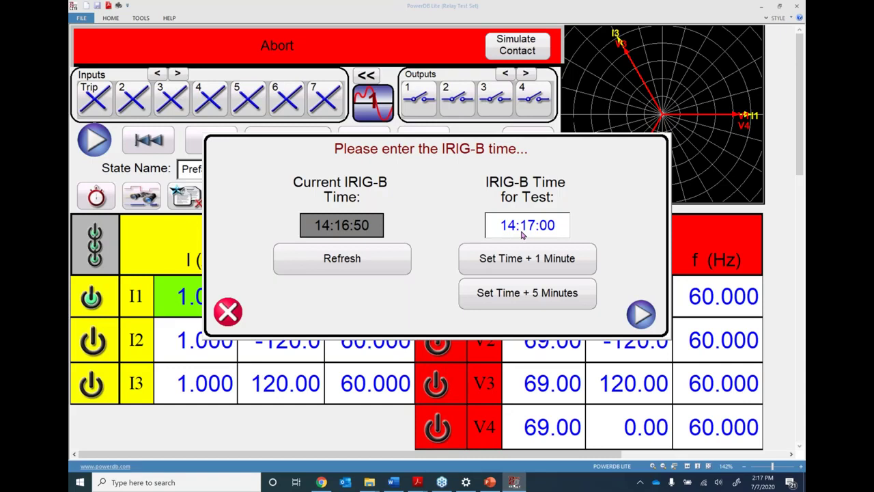
{"action": "key", "text": "Right"}
{"action": "left_click", "coordinate": [530, 224]}
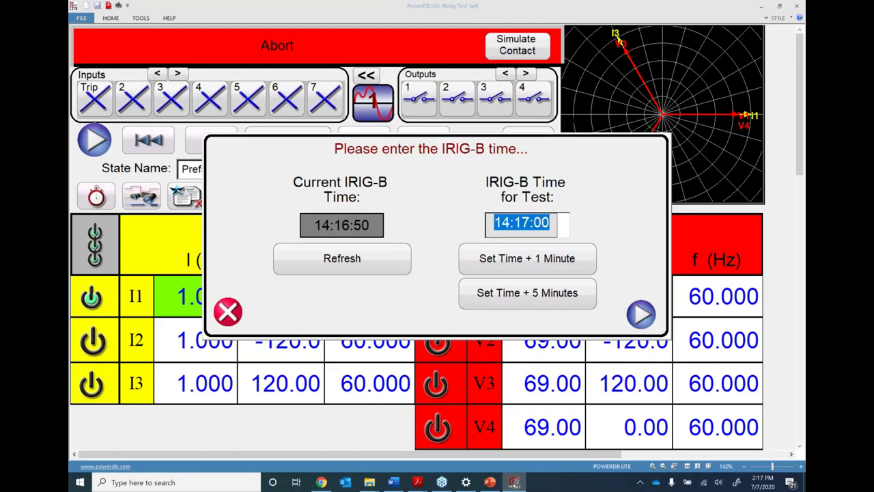
{"action": "left_click", "coordinate": [530, 263]}
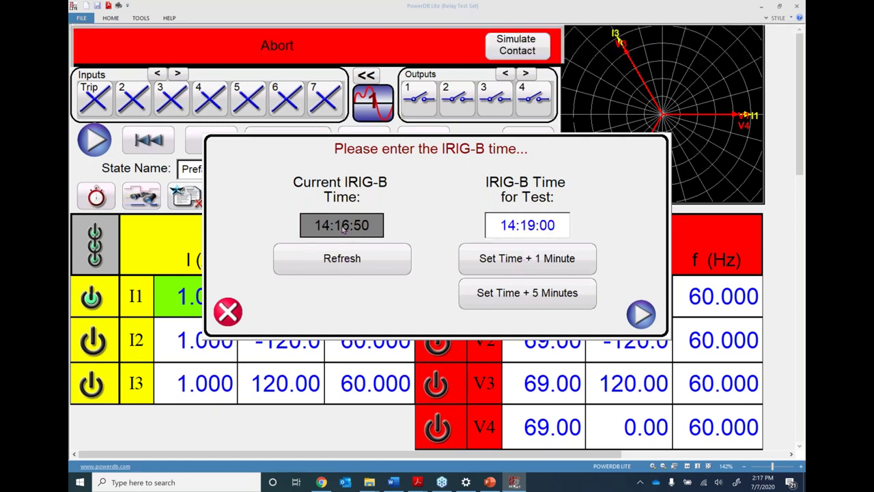
{"action": "left_click", "coordinate": [336, 261]}
{"action": "left_click", "coordinate": [228, 311]}
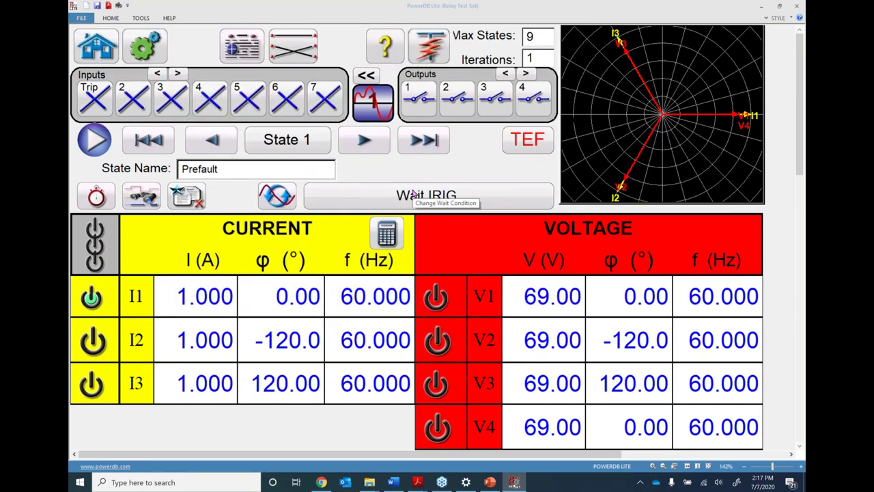
Set the Prefault state to Wait Any (Continue) and accept the Trip input settings with a debounce of 0 ms
{"action": "left_click", "coordinate": [414, 194]}
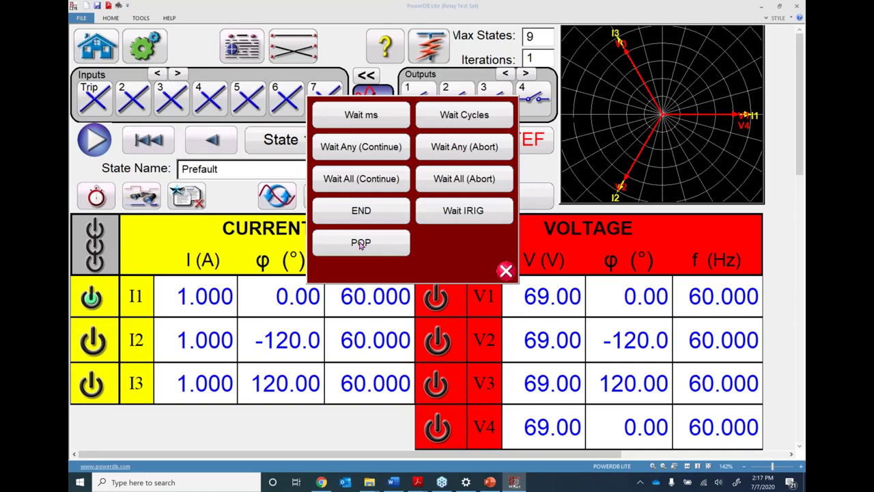
{"action": "left_click", "coordinate": [360, 146]}
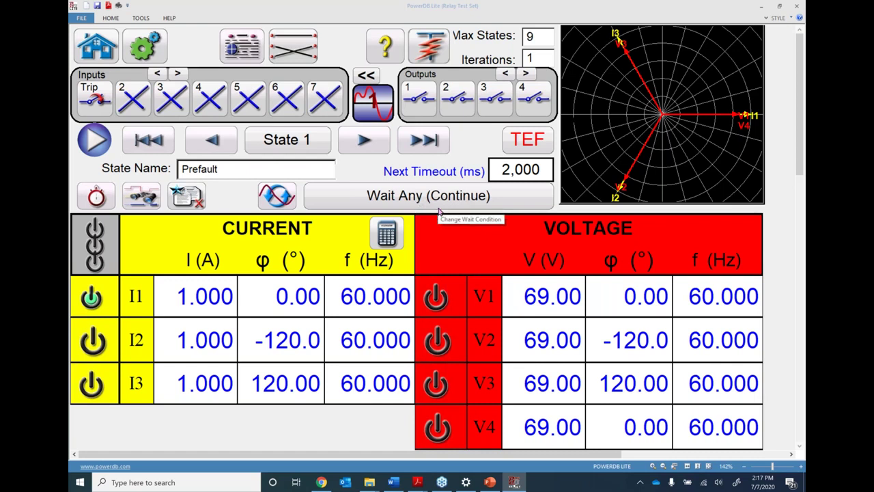
{"action": "left_click", "coordinate": [97, 101]}
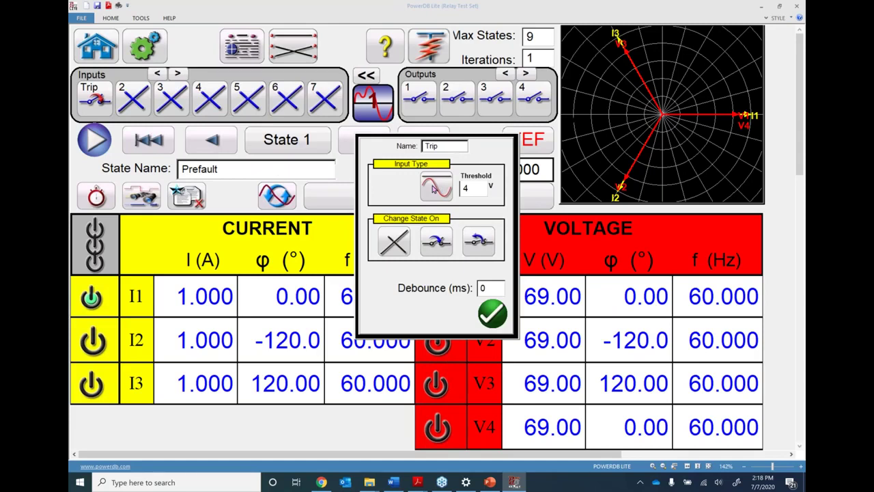
{"action": "left_click", "coordinate": [493, 315]}
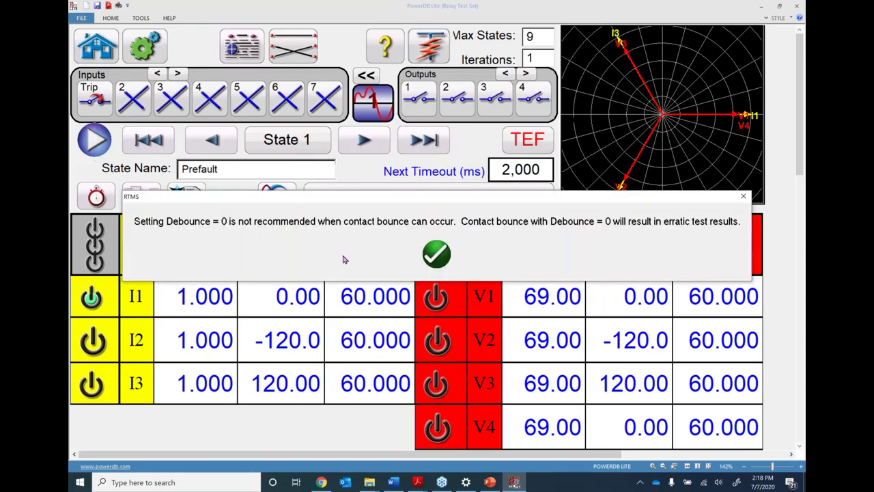
{"action": "left_click", "coordinate": [437, 255]}
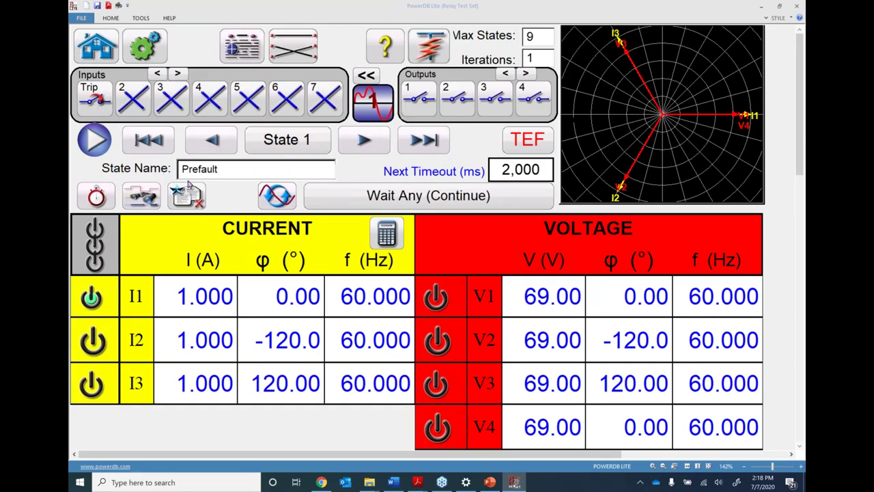
Set the Prefault state's wait condition to Wait ms
{"action": "left_click", "coordinate": [392, 196]}
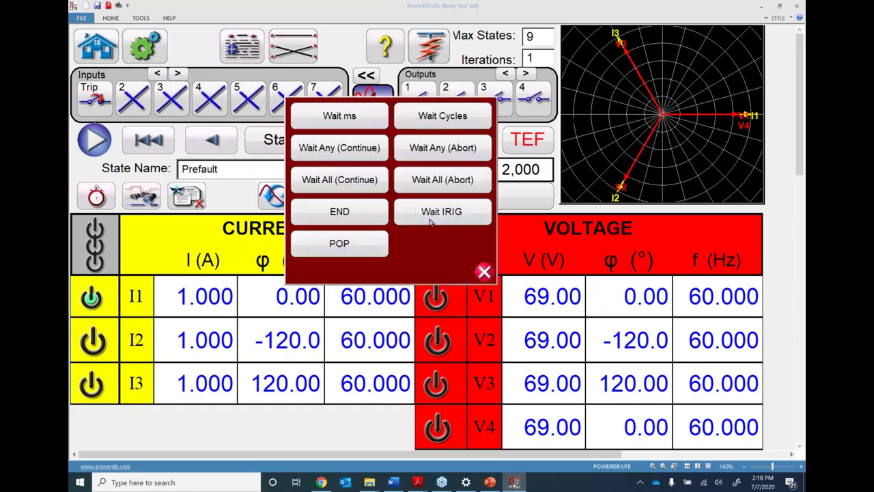
{"action": "left_click", "coordinate": [350, 118]}
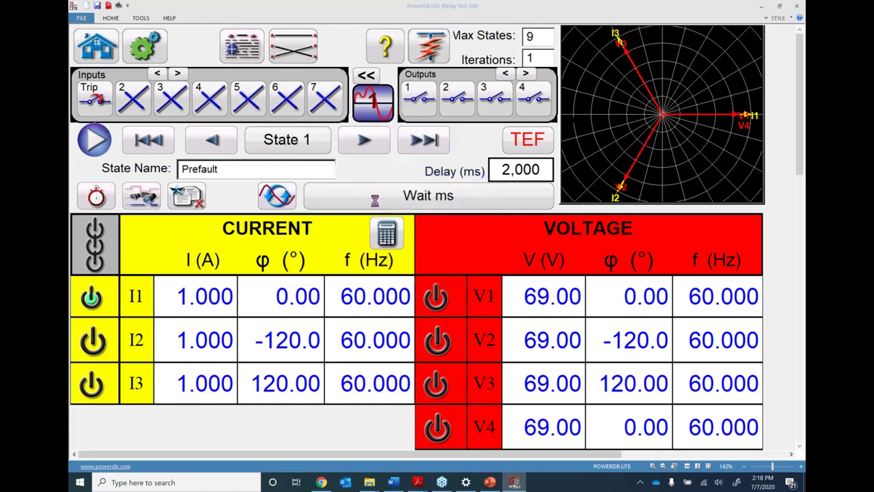
{"action": "left_click", "coordinate": [211, 139]}
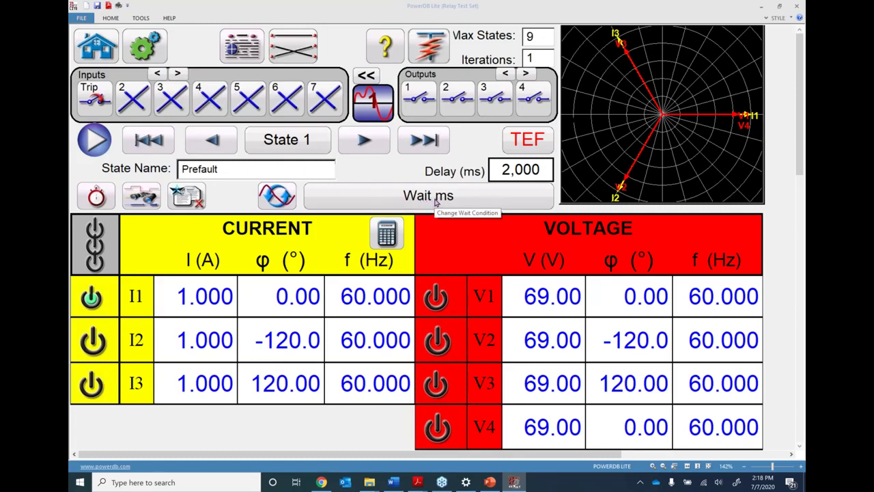
Open the Transient Earth-Fault settings and cycle through the Operation Mode and V0 signal choices, ending on Transient EF and Measured V0
{"action": "left_click", "coordinate": [520, 142]}
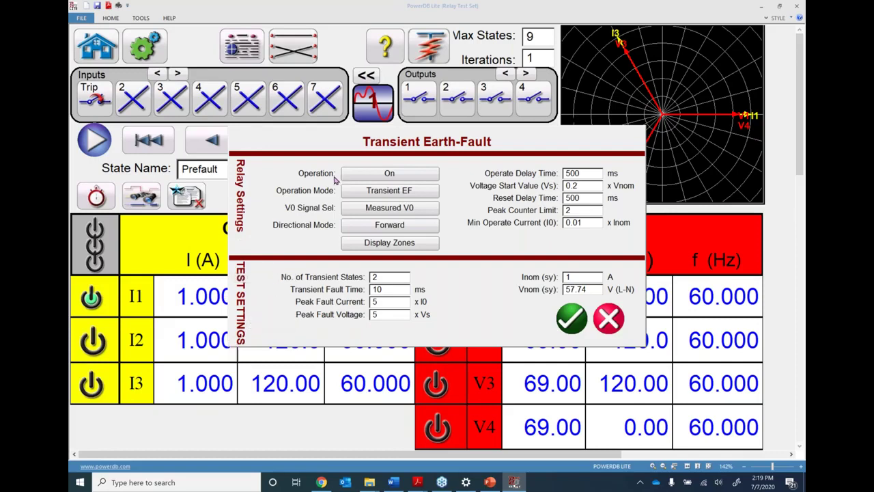
{"action": "left_click", "coordinate": [394, 195]}
{"action": "left_click", "coordinate": [392, 194]}
{"action": "left_click", "coordinate": [386, 194]}
{"action": "left_click", "coordinate": [384, 193]}
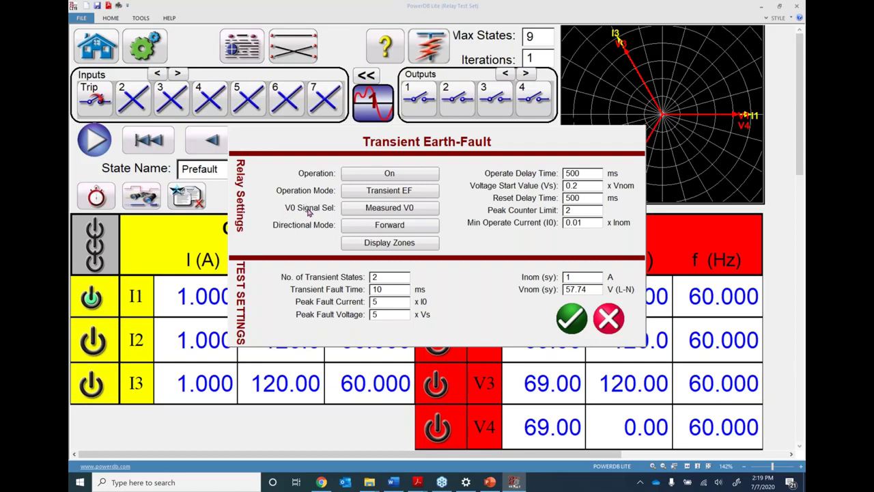
{"action": "left_click", "coordinate": [389, 210]}
{"action": "left_click", "coordinate": [392, 210]}
{"action": "left_click", "coordinate": [389, 211]}
{"action": "left_click", "coordinate": [391, 211]}
Set the transient earth-fault Directional Mode to Reverse and view the operating zones diagram
{"action": "left_click", "coordinate": [388, 229]}
{"action": "left_click", "coordinate": [387, 244]}
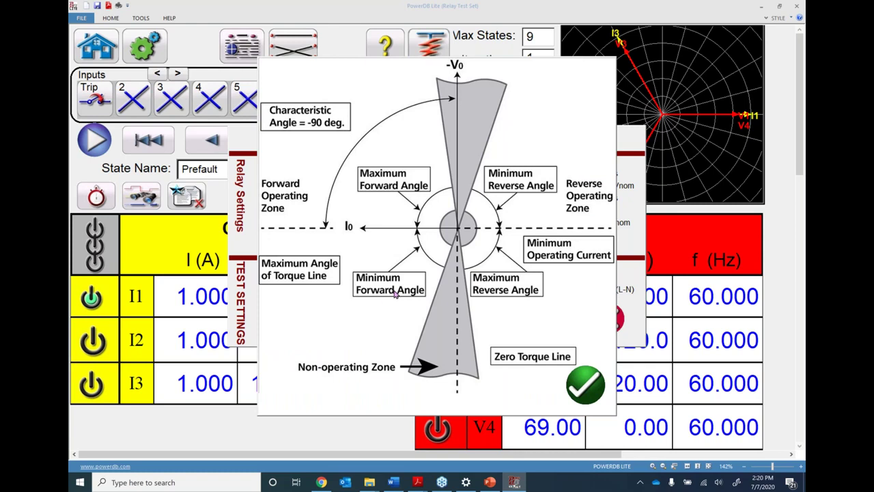
{"action": "left_click", "coordinate": [585, 385]}
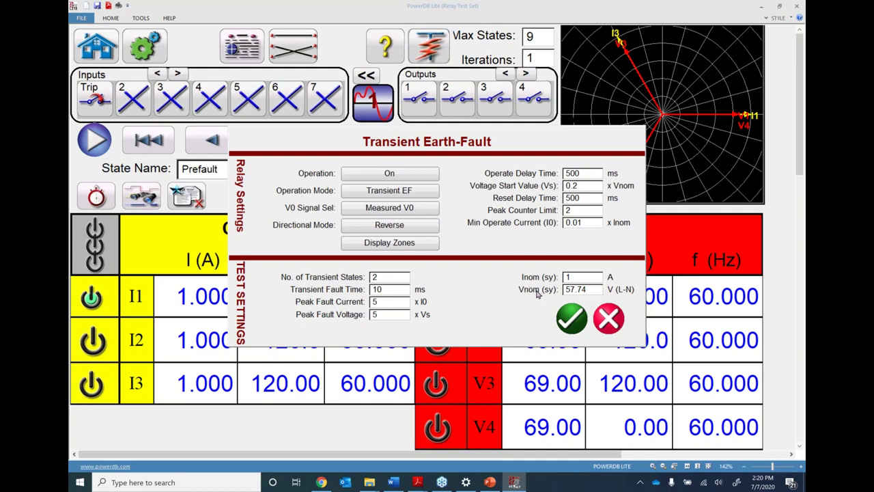
Accept the transient earth-fault settings to generate the sequence, and review its states starting from State 1
{"action": "left_click", "coordinate": [572, 320]}
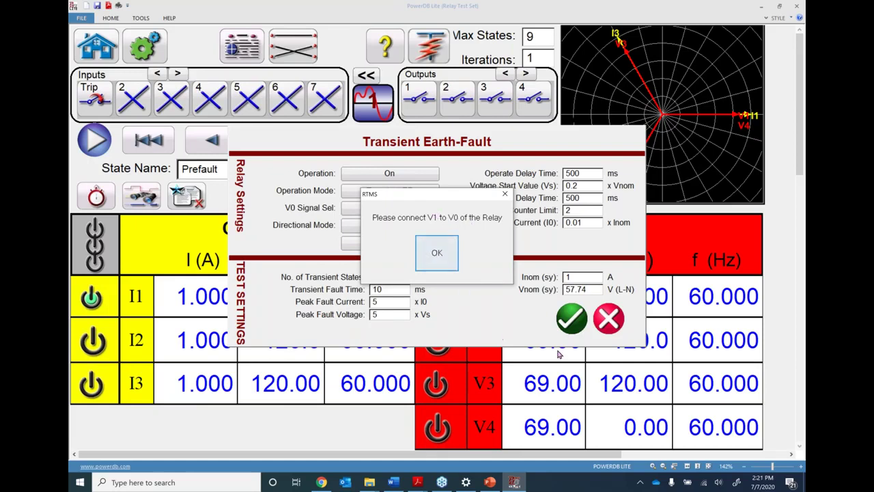
{"action": "left_click", "coordinate": [437, 253]}
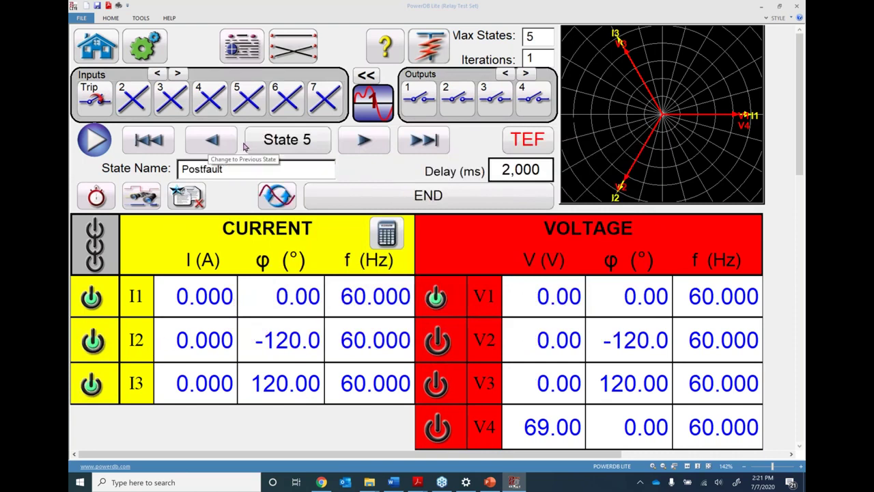
{"action": "left_click", "coordinate": [149, 140]}
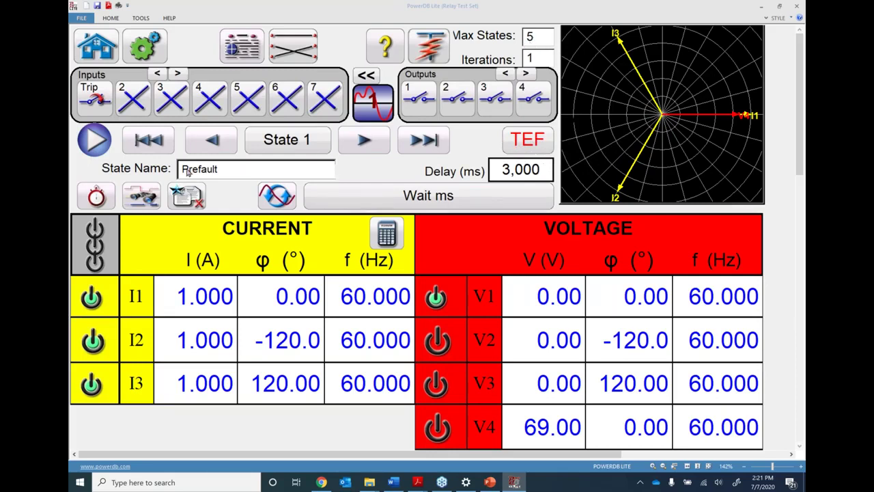
{"action": "left_click", "coordinate": [364, 140]}
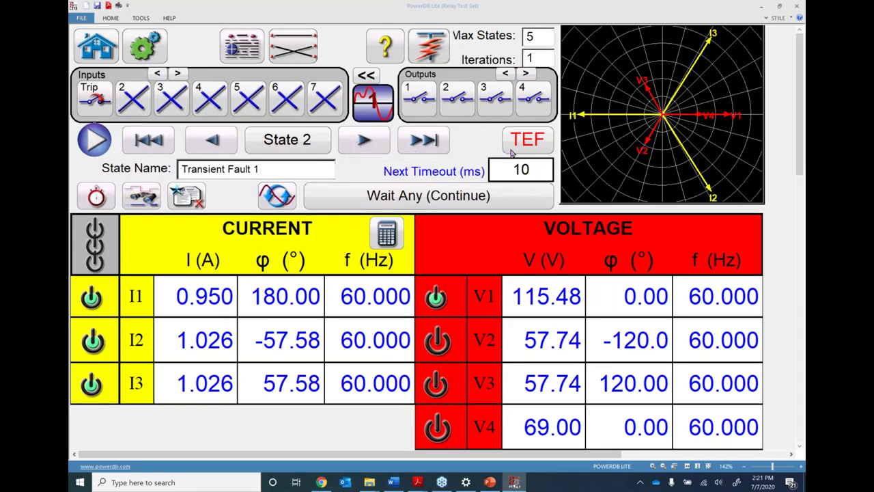
{"action": "left_click", "coordinate": [364, 139]}
{"action": "left_click", "coordinate": [364, 140]}
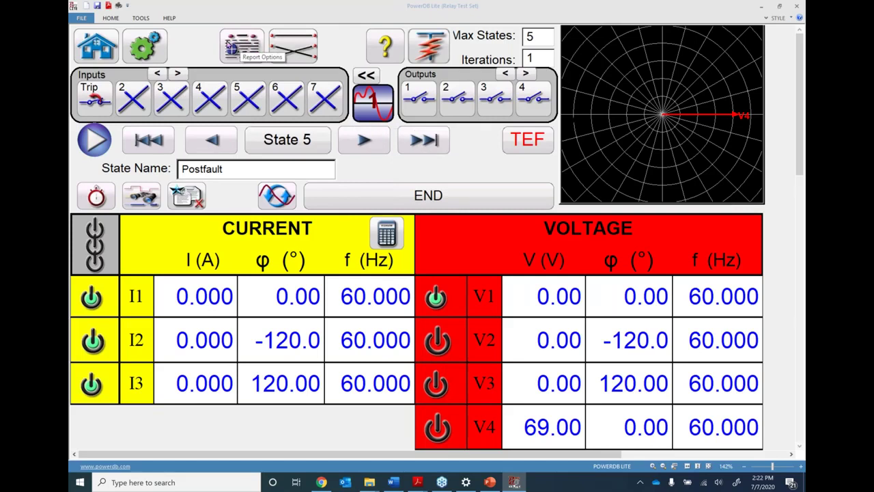
Return to the main test screen and open the transformer differential test
{"action": "left_click", "coordinate": [99, 48]}
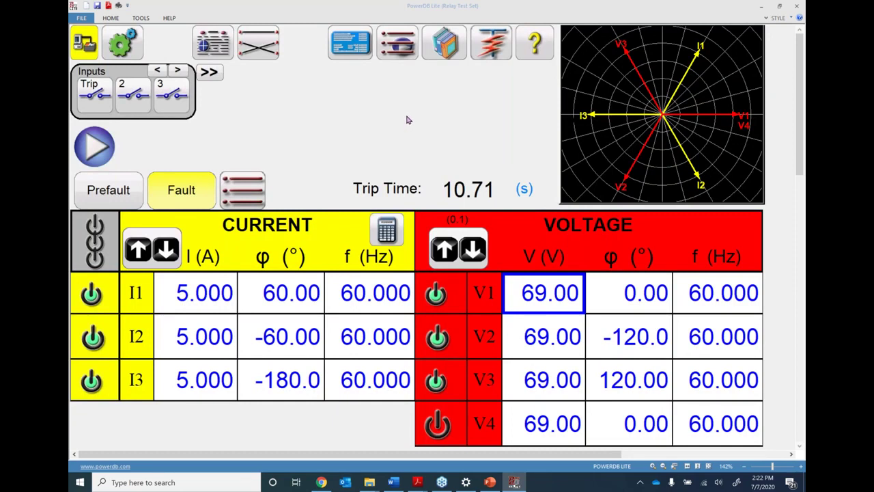
{"action": "left_click", "coordinate": [400, 44]}
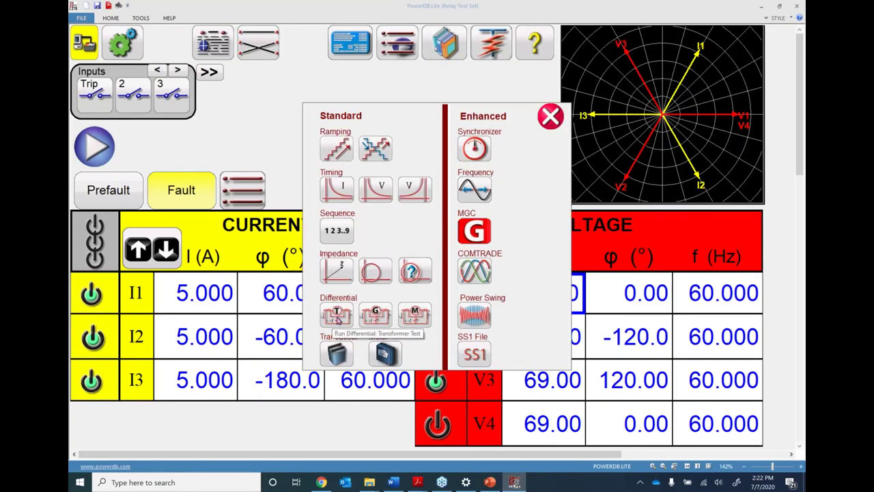
{"action": "left_click", "coordinate": [337, 317]}
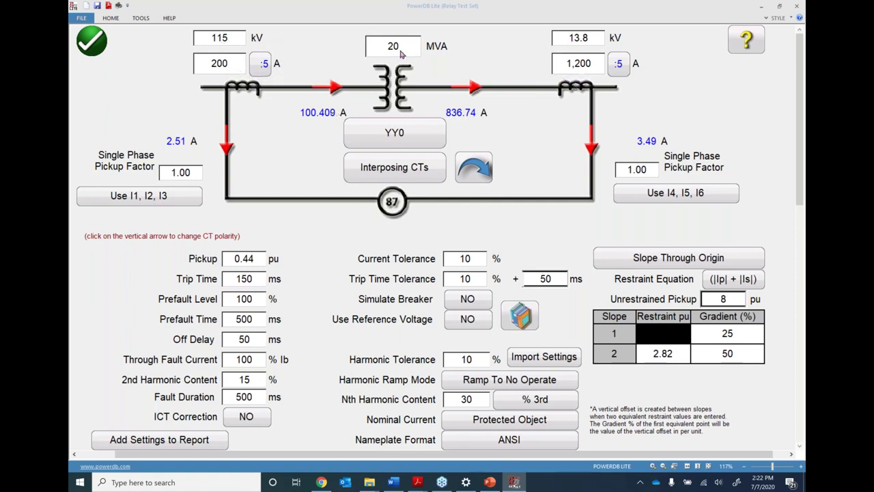
Set the transformer winding configuration to DY1 and acknowledge the single-phase pickup factor notice
{"action": "left_click", "coordinate": [394, 137]}
{"action": "left_click", "coordinate": [384, 97]}
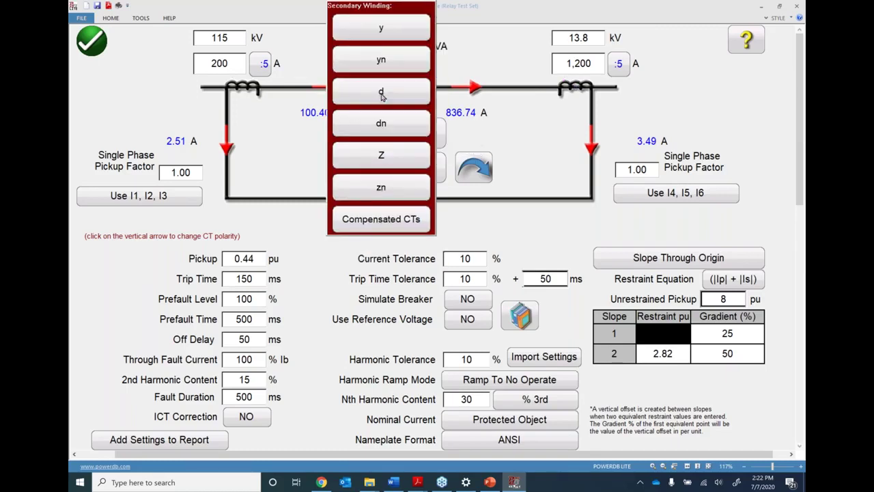
{"action": "left_click", "coordinate": [382, 31]}
{"action": "left_click", "coordinate": [381, 31]}
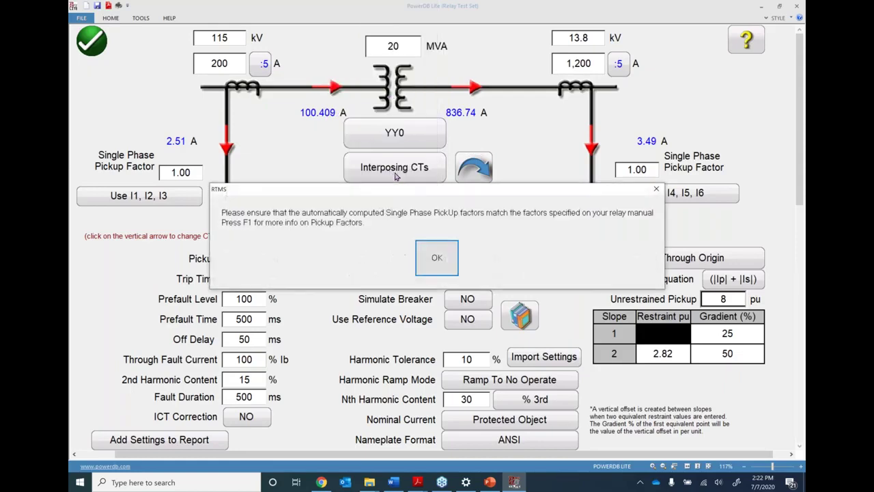
{"action": "left_click", "coordinate": [489, 257]}
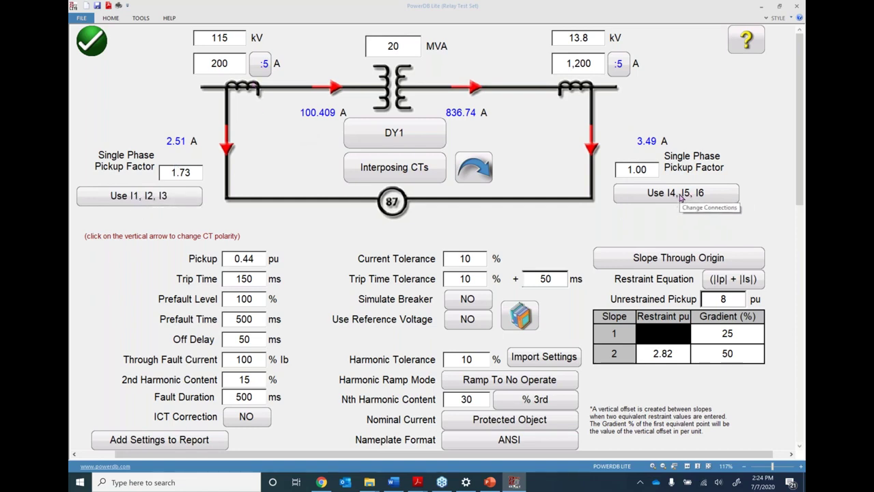
Swap the current channel assignments between the two windings, then restore I1, I2, I3 on the 115 kV side
{"action": "left_click", "coordinate": [144, 195]}
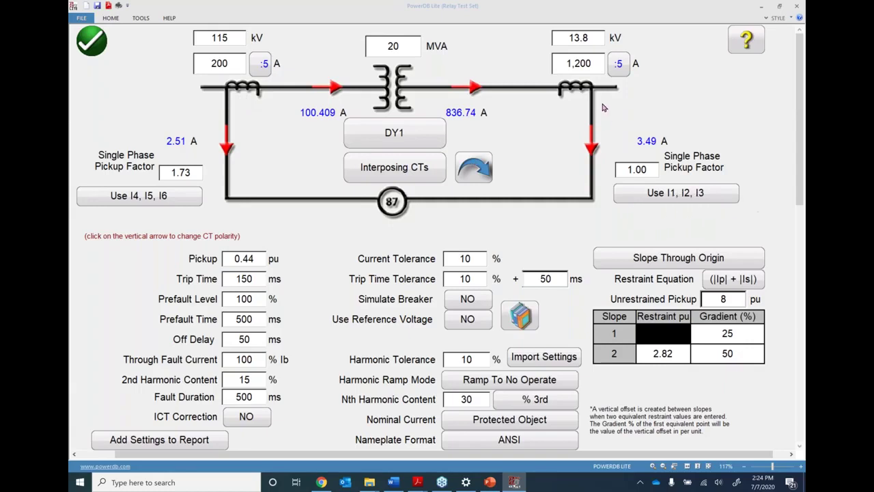
{"action": "left_click", "coordinate": [159, 197]}
Set the Nth harmonic content to the 5th harmonic and the harmonic ramp mode to Ramp To Operate
{"action": "left_click", "coordinate": [519, 403]}
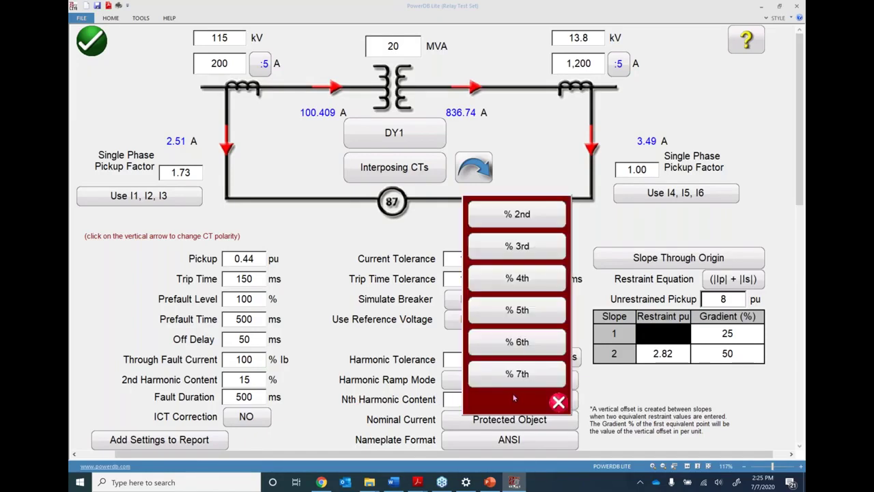
{"action": "left_click", "coordinate": [517, 311]}
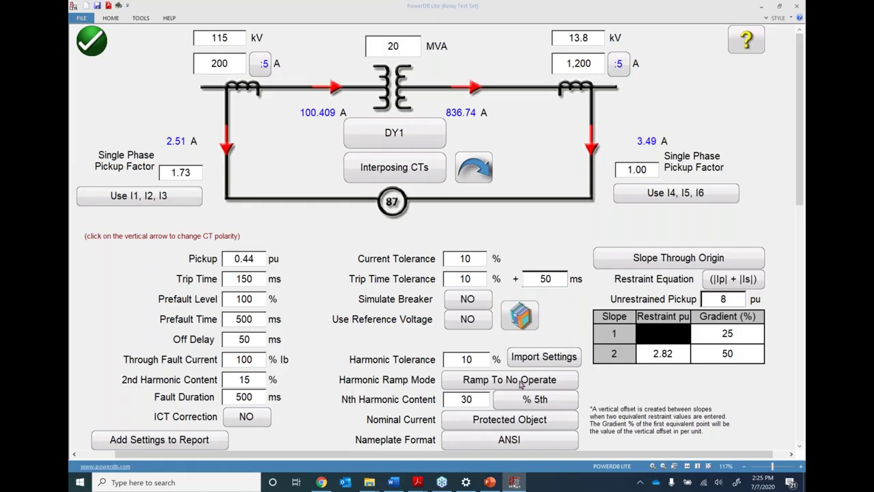
{"action": "left_click", "coordinate": [500, 381]}
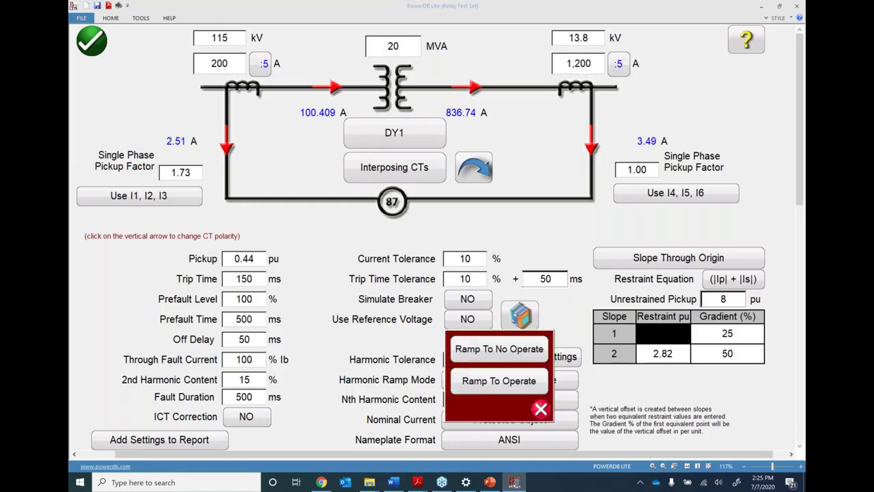
{"action": "left_click", "coordinate": [497, 384]}
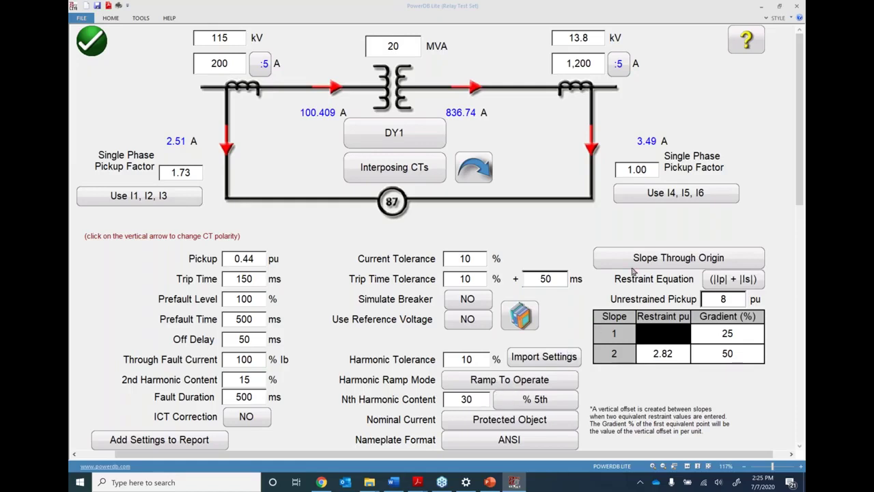
Choose (|Ip| + |Is|) as the restraint equation and accept the transformer differential settings
{"action": "left_click", "coordinate": [733, 280]}
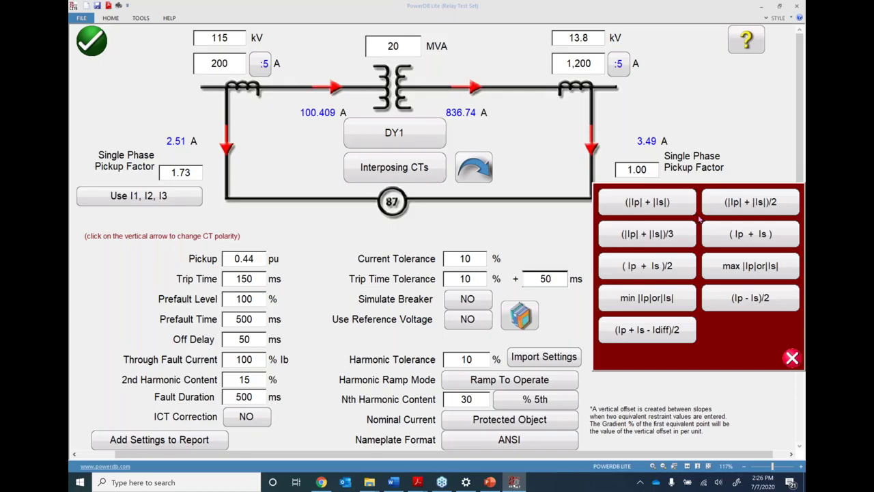
{"action": "left_click", "coordinate": [646, 205]}
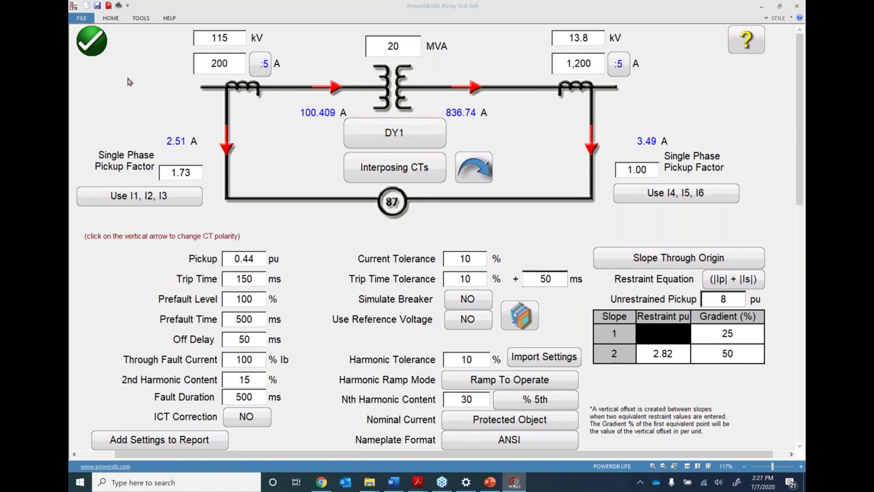
{"action": "left_click", "coordinate": [92, 41]}
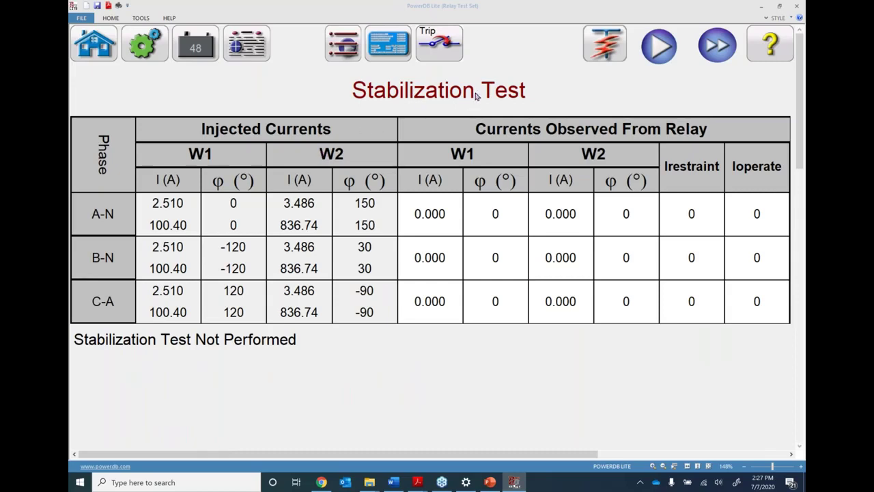
View the list of available differential tests and close it without choosing one
{"action": "left_click", "coordinate": [343, 43]}
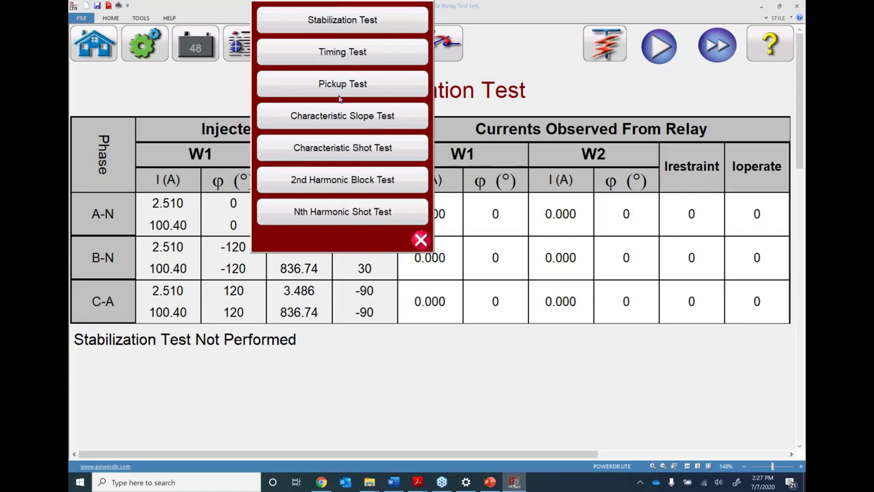
{"action": "left_click", "coordinate": [420, 239]}
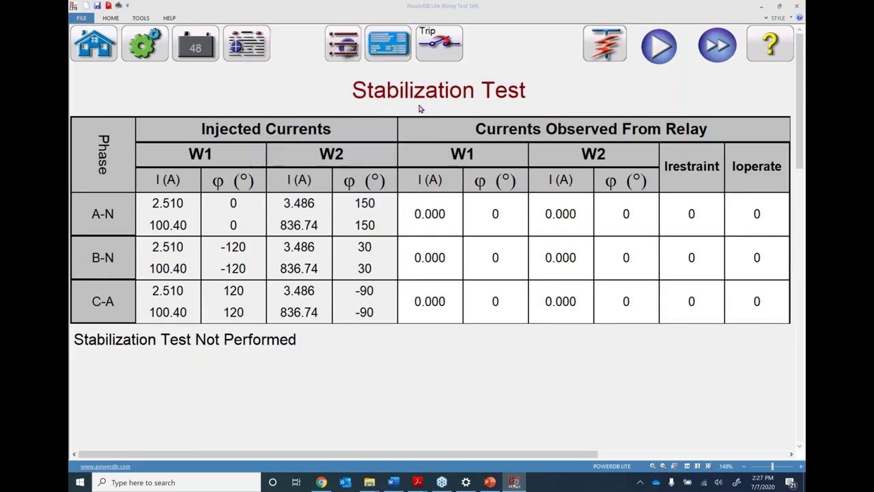
Disable IRIG in the hardware configuration and start the Stabilization Test
{"action": "left_click", "coordinate": [134, 41]}
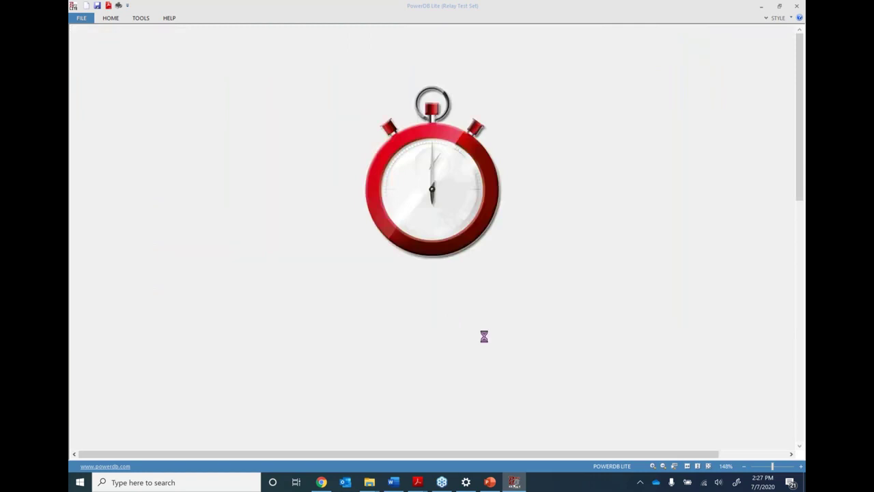
{"action": "left_click", "coordinate": [526, 381]}
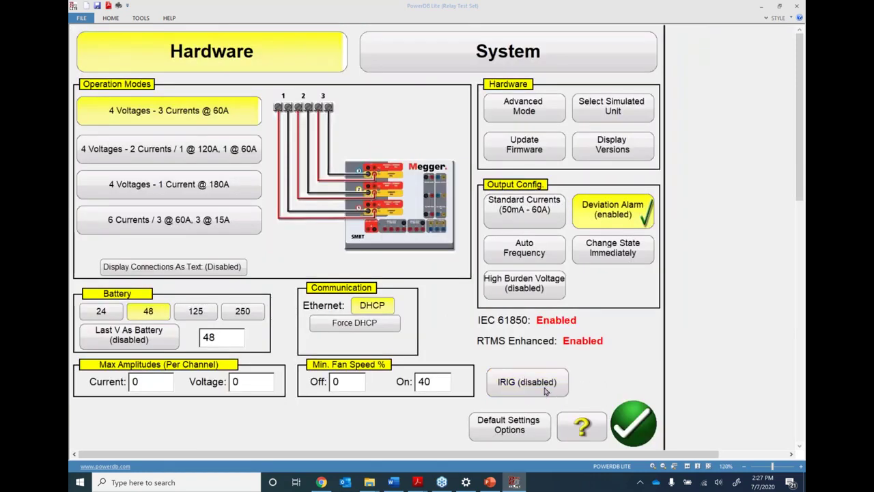
{"action": "left_click", "coordinate": [634, 423]}
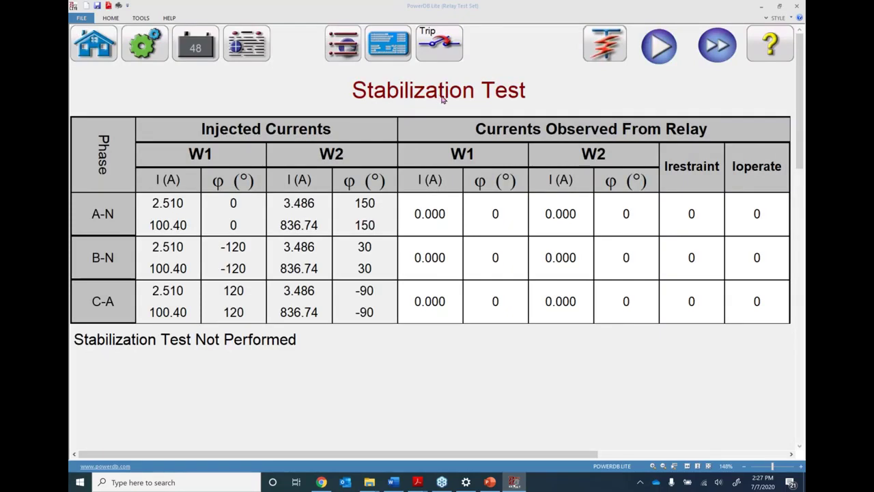
{"action": "left_click", "coordinate": [658, 47]}
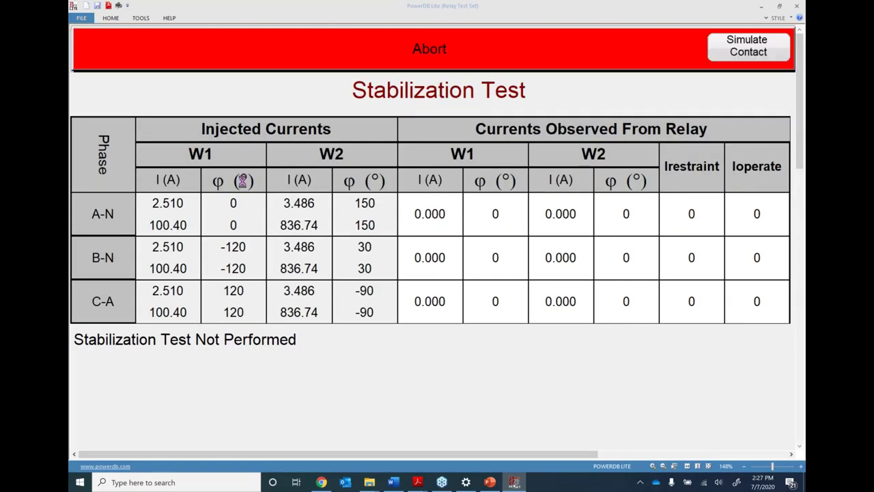
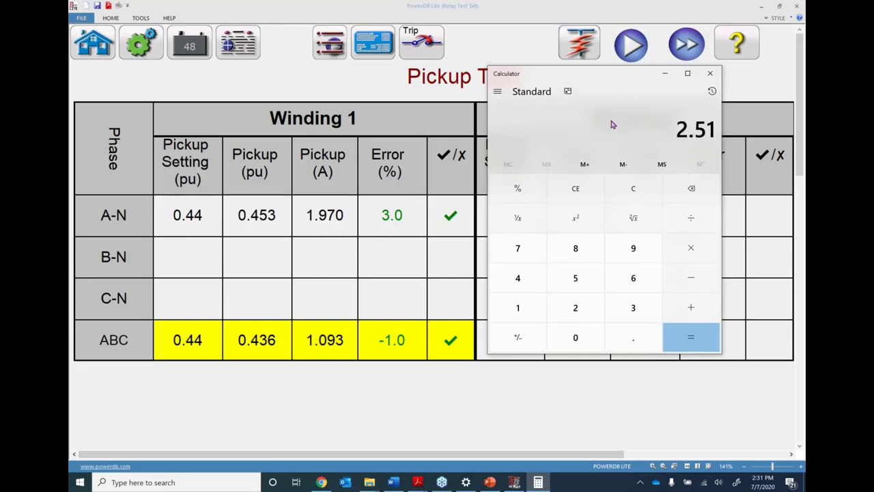
Multiply 2.51 by 0.44 in Calculator to find the expected three-phase pickup current
{"action": "type", "text": "0.44"}
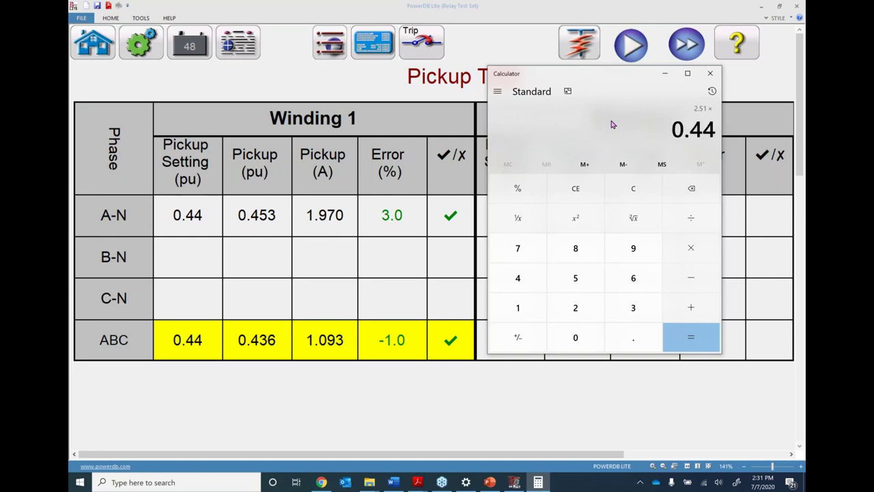
{"action": "key", "text": "Return"}
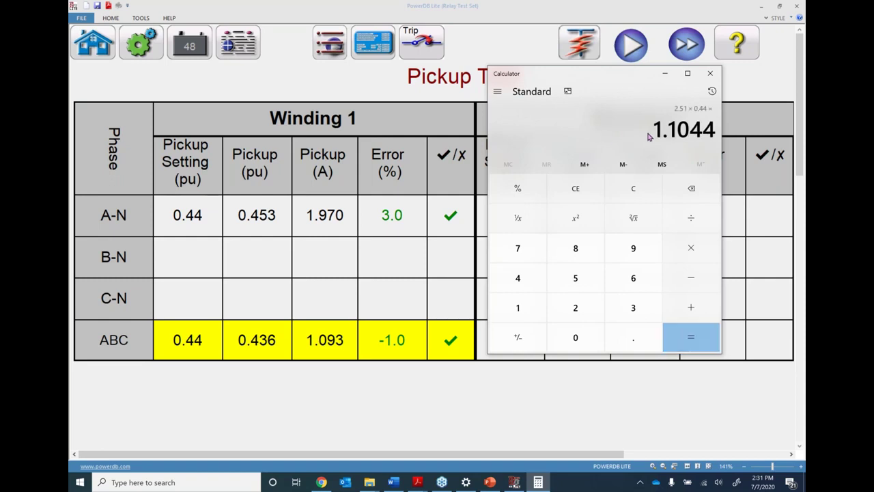
{"action": "left_click_drag", "start_coordinate": [650, 137], "coordinate": [716, 132]}
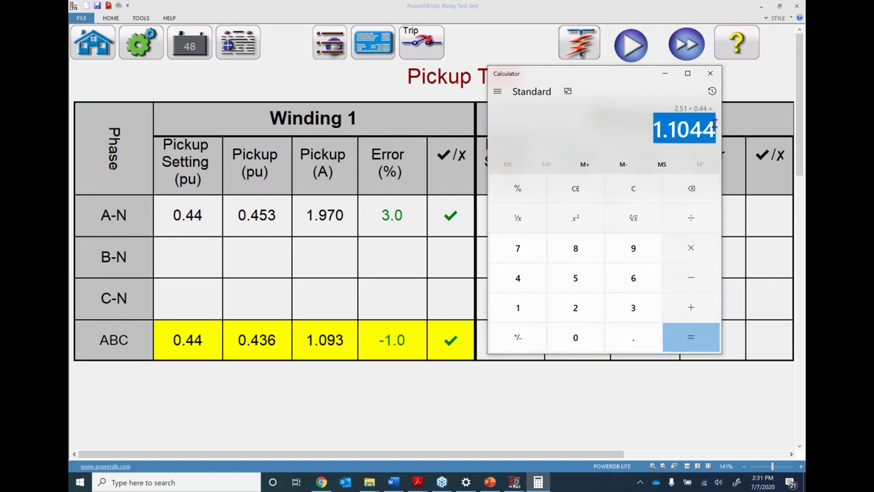
{"action": "left_click", "coordinate": [661, 132]}
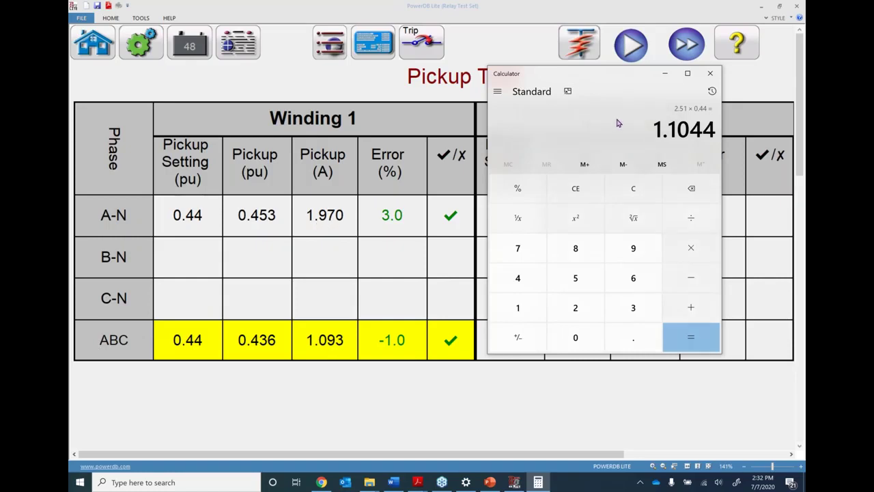
Multiply the result by 1.732 to find the expected single-phase pickup current, and minimize Calculator
{"action": "key", "text": "asterisk"}
{"action": "type", "text": "1"}
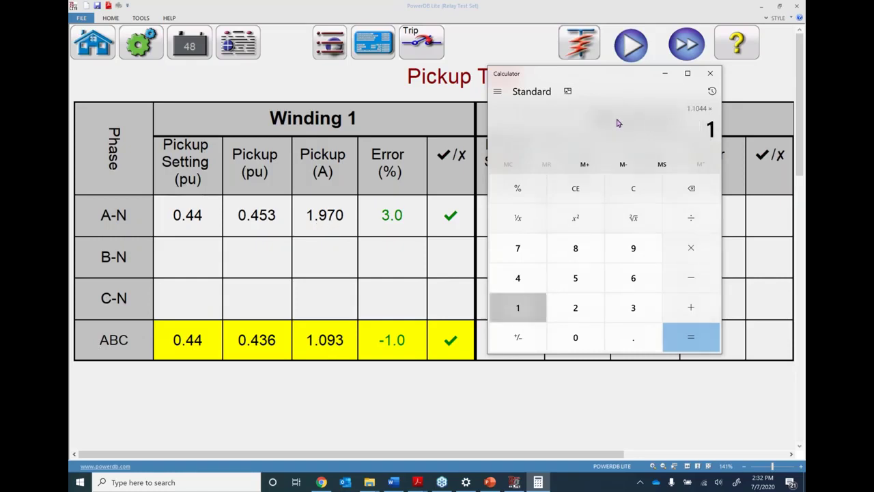
{"action": "type", "text": ".732"}
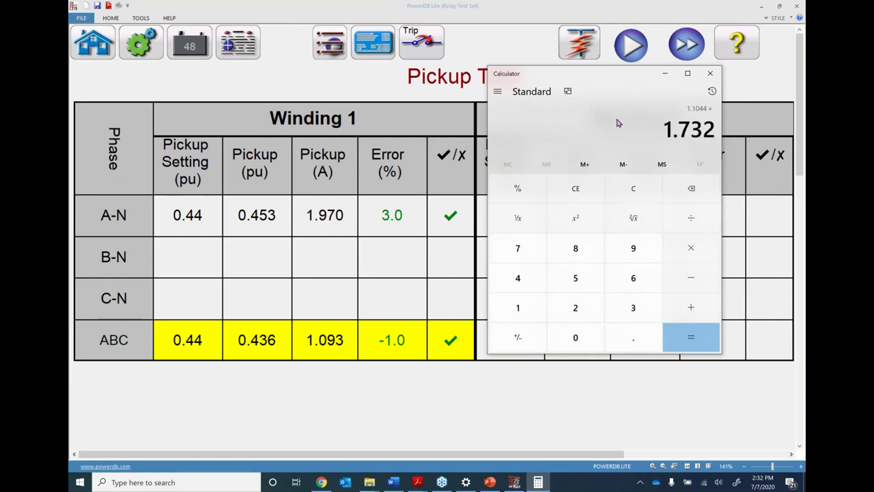
{"action": "key", "text": "Return"}
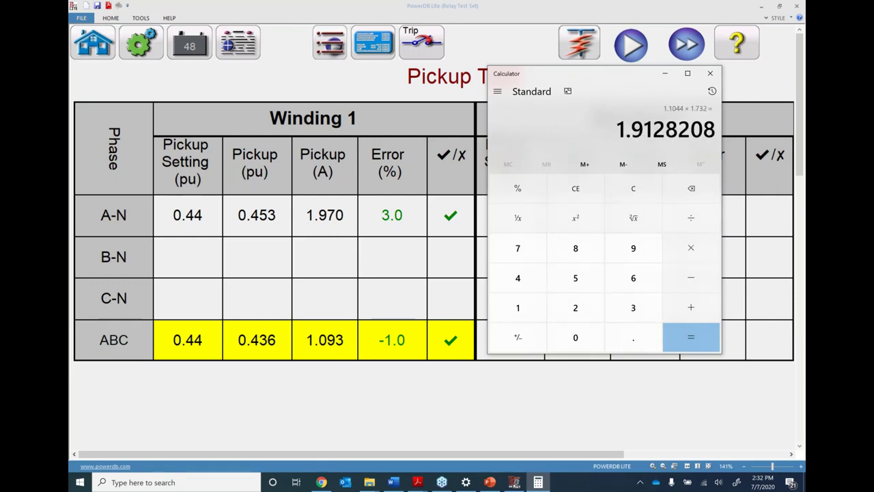
{"action": "left_click_drag", "start_coordinate": [617, 128], "coordinate": [718, 126]}
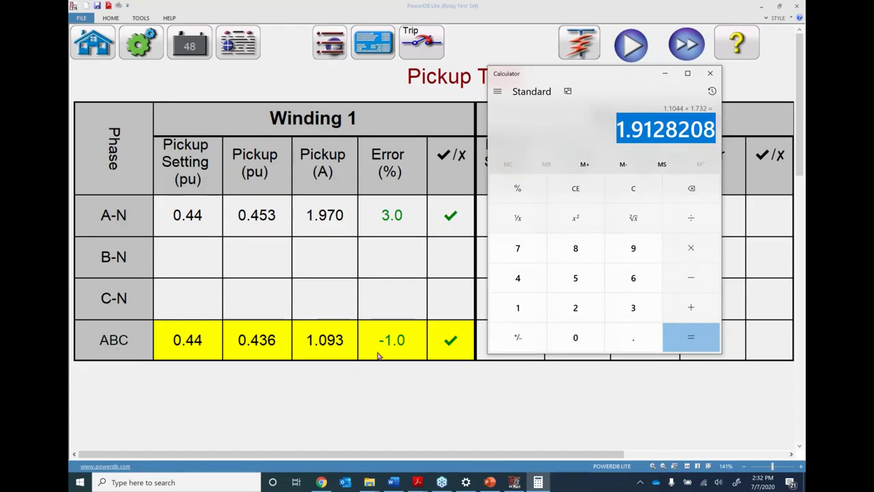
{"action": "left_click", "coordinate": [664, 74]}
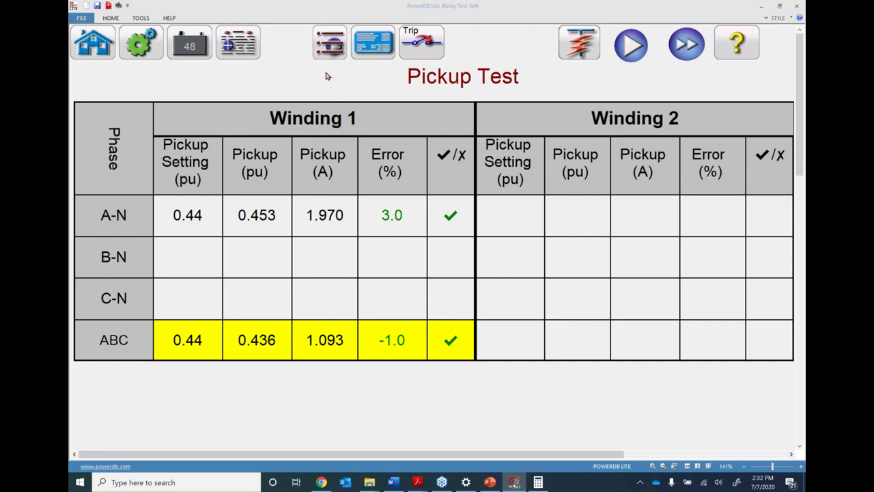
Add test points at about 2.30 and 6.20 pu restraint to the Characteristic Slope Test and run all slope tests
{"action": "left_click", "coordinate": [332, 43]}
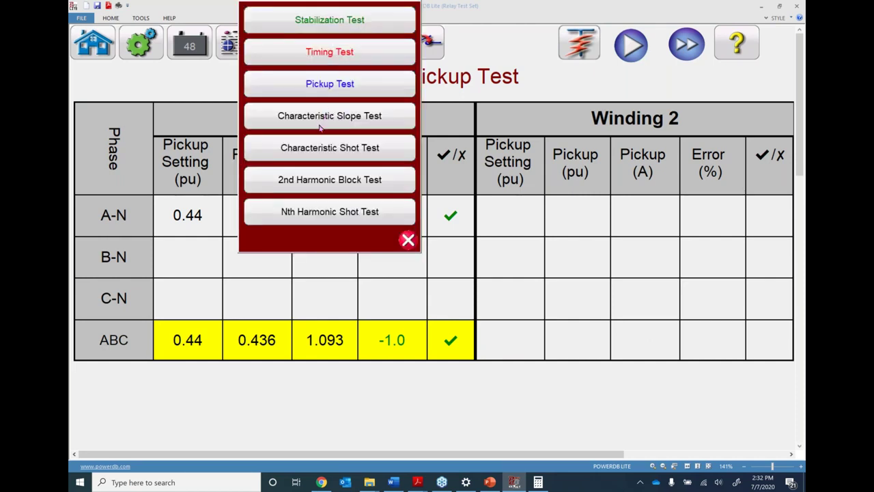
{"action": "left_click", "coordinate": [324, 116]}
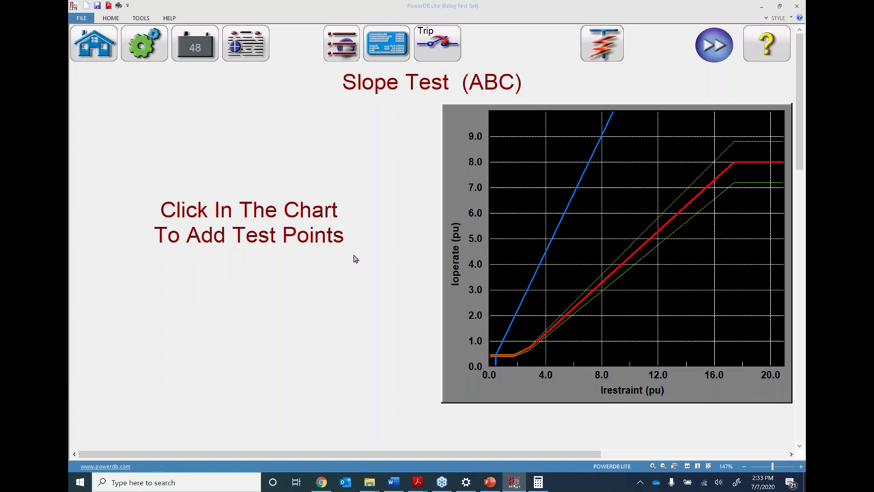
{"action": "left_click", "coordinate": [522, 355]}
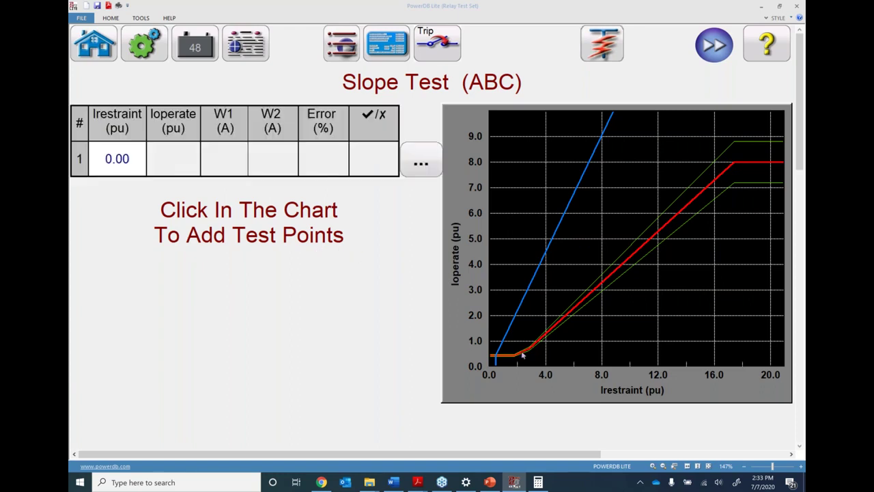
{"action": "left_click", "coordinate": [577, 311]}
{"action": "left_click", "coordinate": [713, 50]}
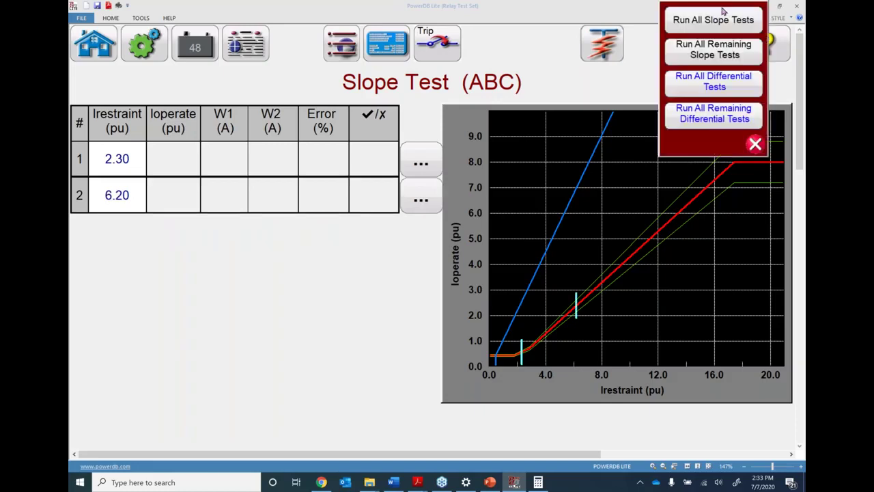
{"action": "left_click", "coordinate": [713, 20]}
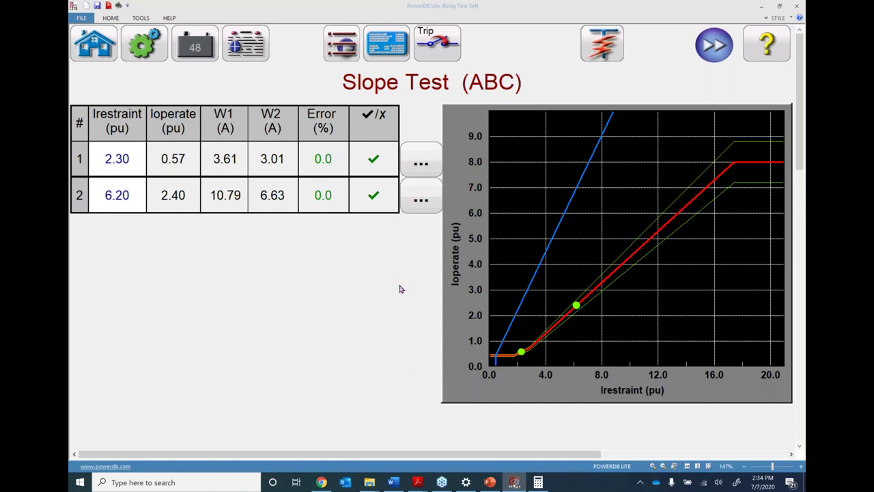
Open the Characteristic Shot Test
{"action": "left_click", "coordinate": [347, 47]}
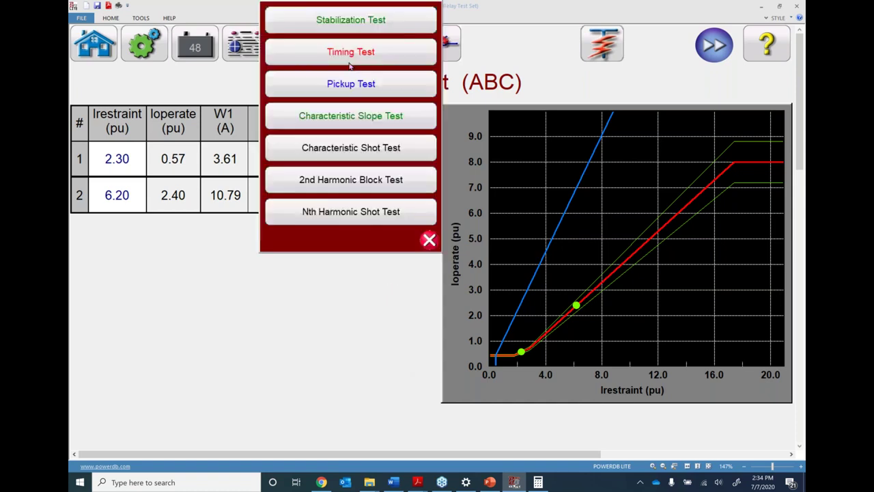
{"action": "left_click", "coordinate": [349, 156]}
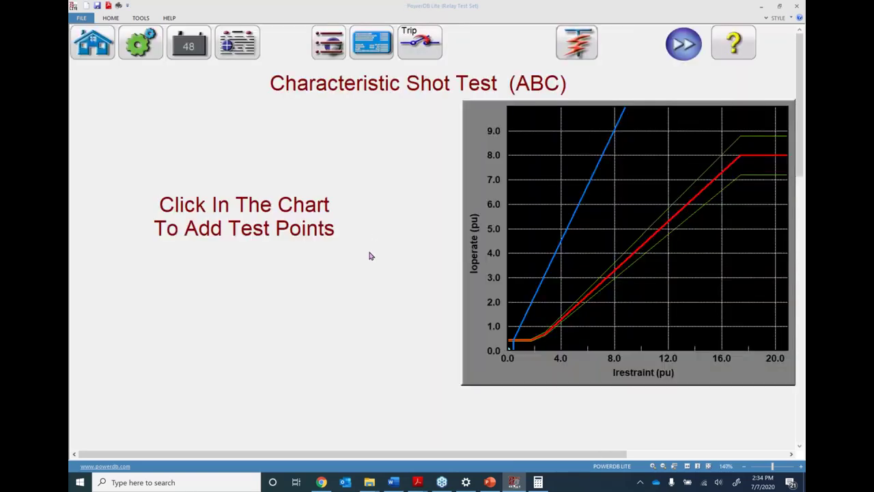